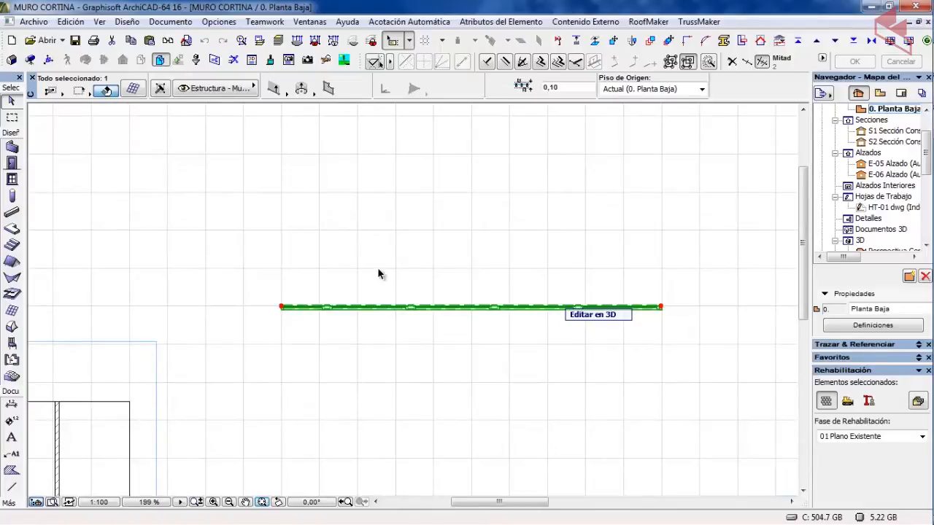
# Step: Show only the selected curtain wall in the 3D window and select it there for editing
pyautogui.moveTo(385, 274); pyautogui.dragTo(349, 236, button='middle')
pyautogui.rightClick(347, 207)
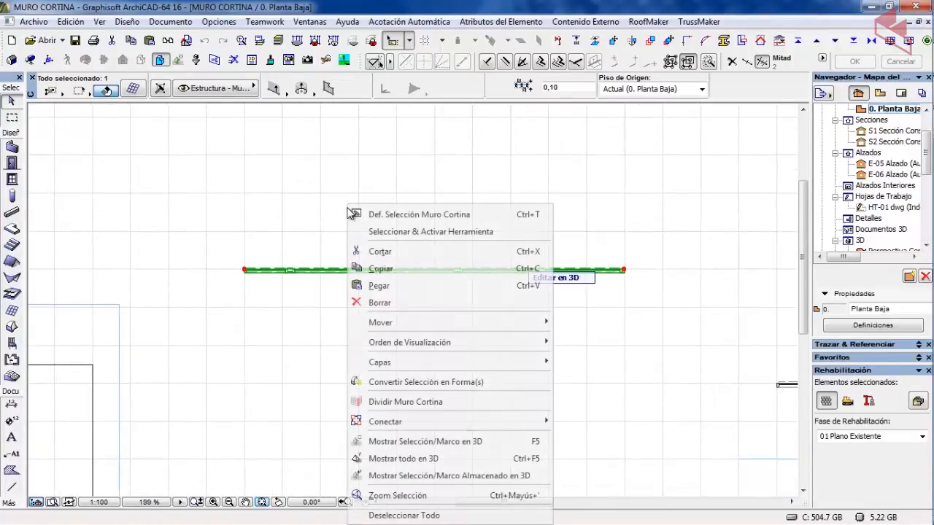
pyautogui.click(476, 442)
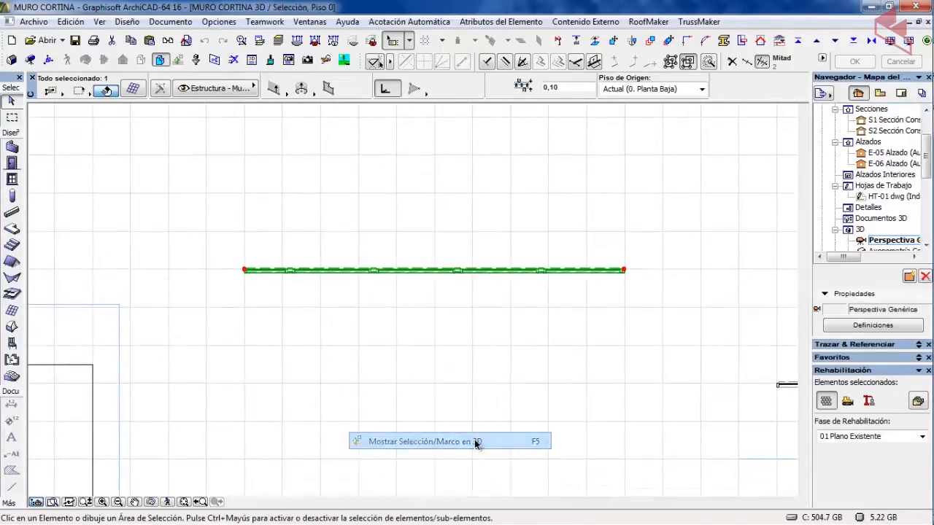
pyautogui.click(86, 59)
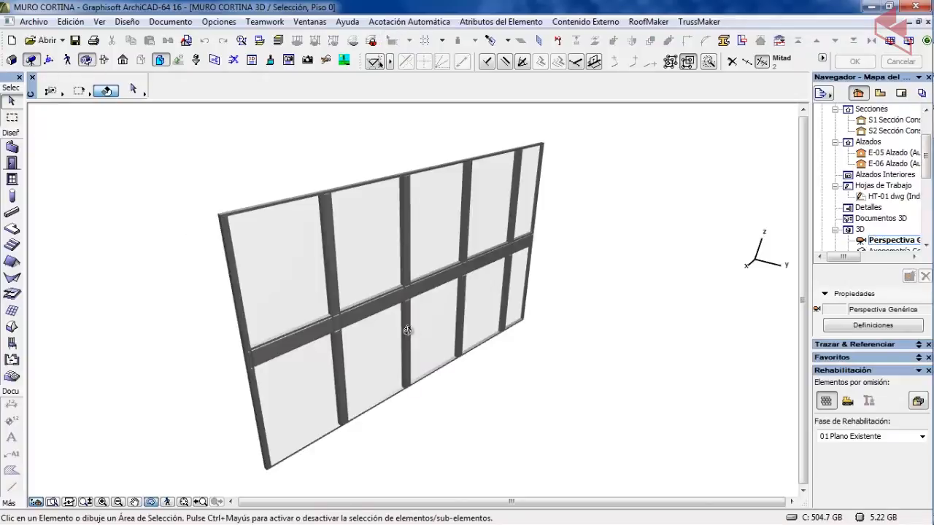
pyautogui.moveTo(406, 328); pyautogui.dragTo(422, 284)
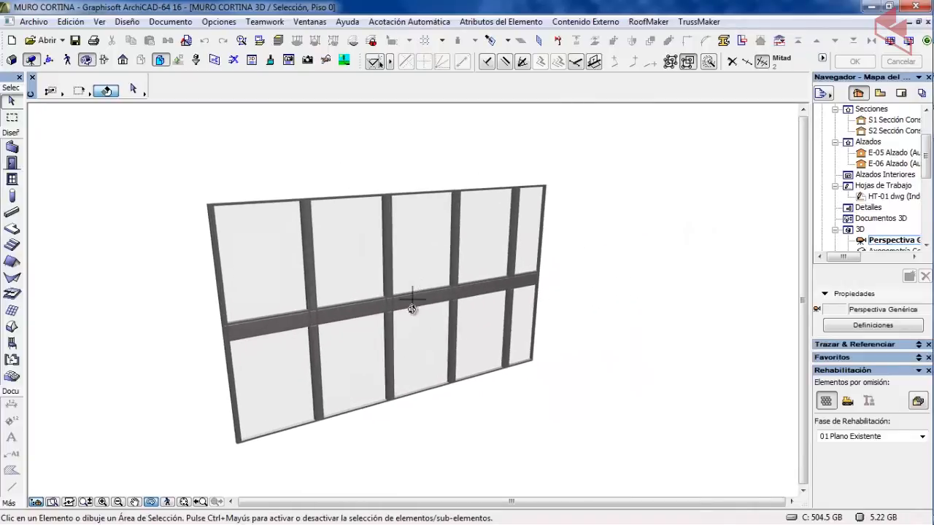
pyautogui.moveTo(359, 262); pyautogui.dragTo(371, 267)
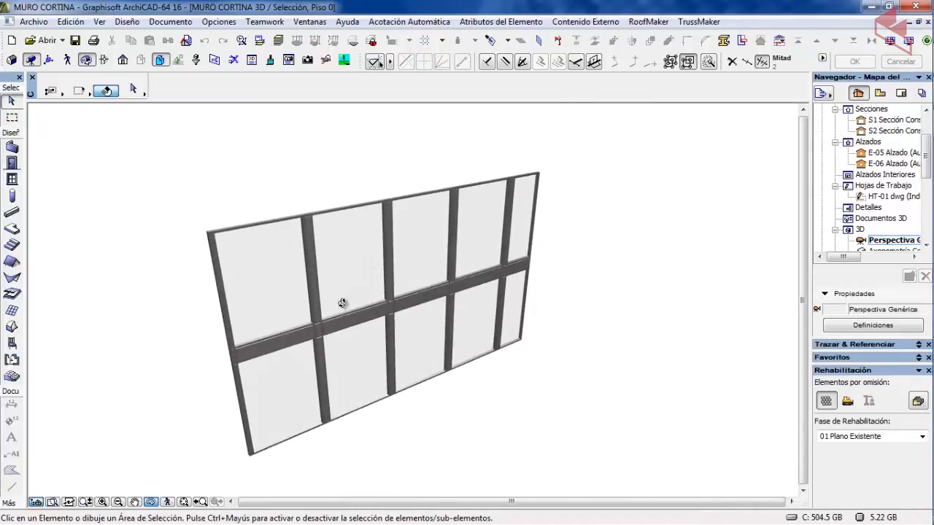
pyautogui.click(359, 263)
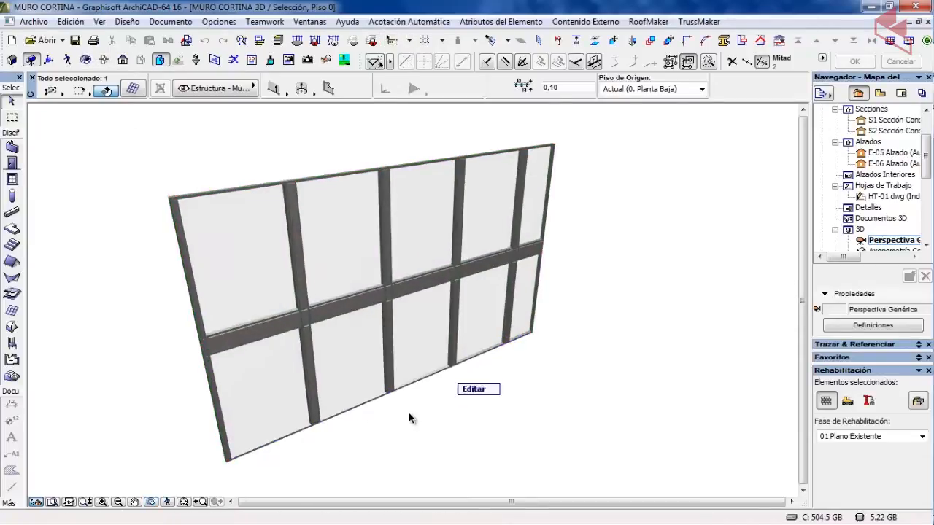
pyautogui.moveTo(380, 435)
pyautogui.keyDown('shift'); pyautogui.mouseDown(button='middle')
pyautogui.moveTo(398, 424)
pyautogui.moveTo(377, 420)
pyautogui.mouseUp(button='middle'); pyautogui.keyUp('shift')
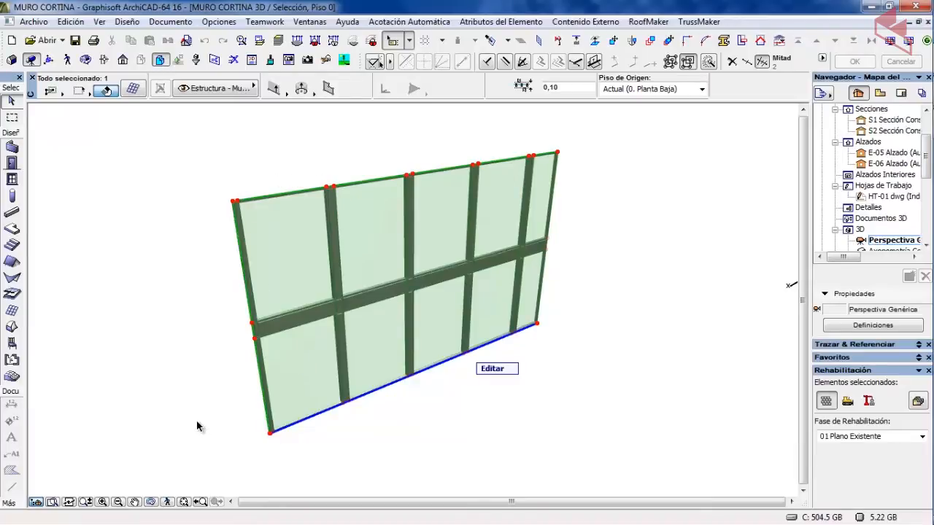
# Step: Try tilting the curtain wall about its base line to an angle of 120°, and undo the tilt
pyautogui.click(436, 370)
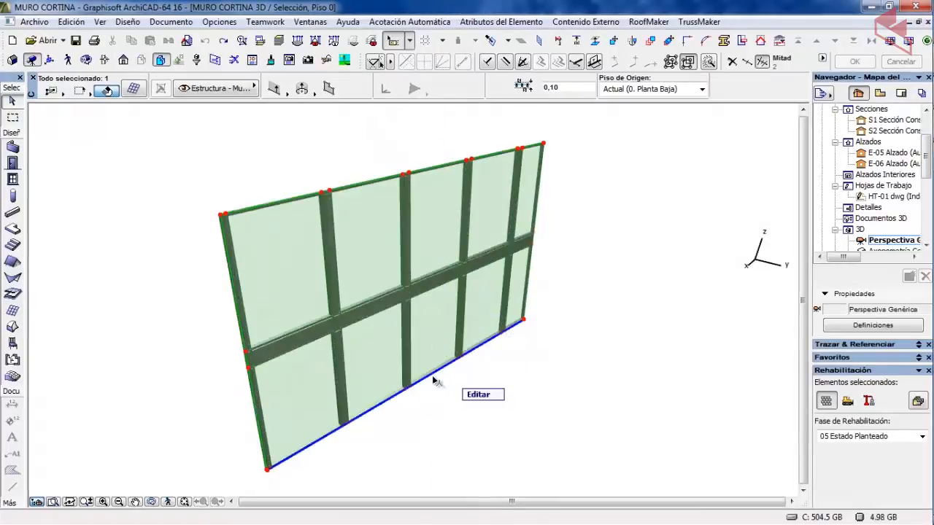
pyautogui.click(429, 377)
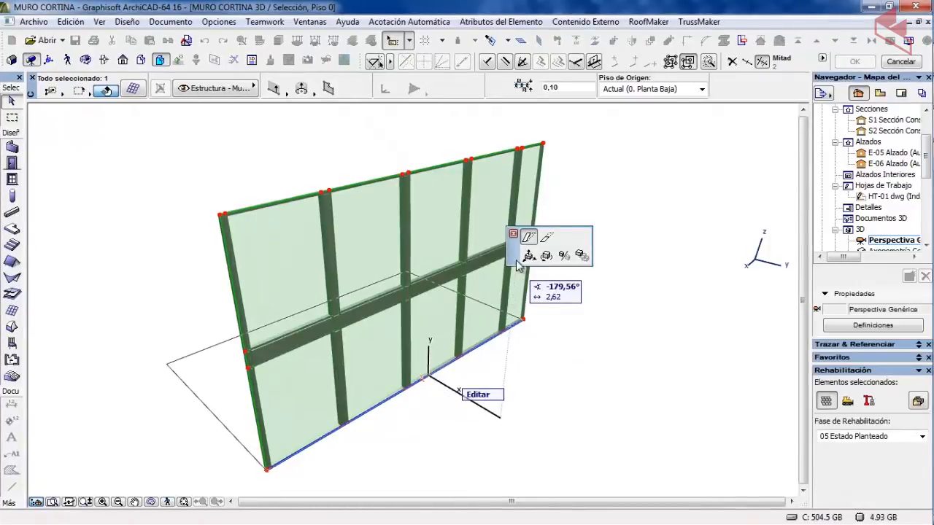
pyautogui.click(566, 259)
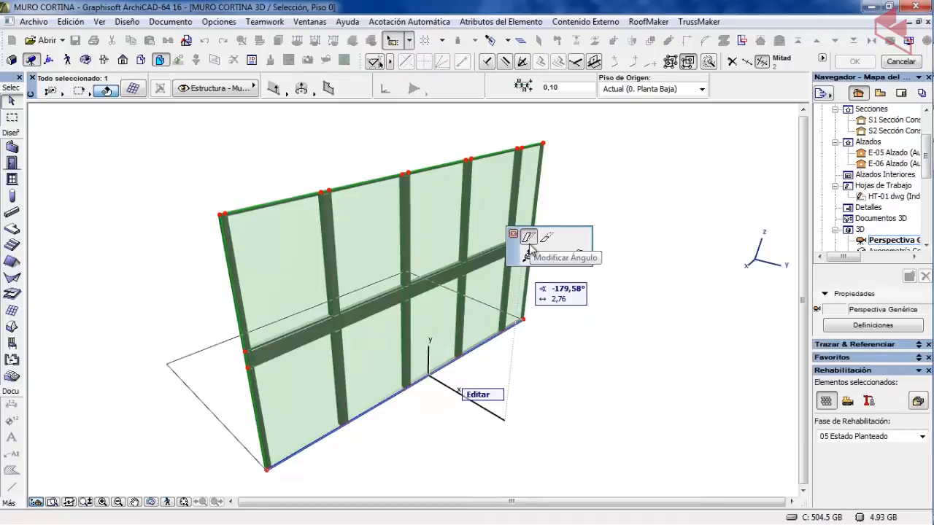
pyautogui.write('120')
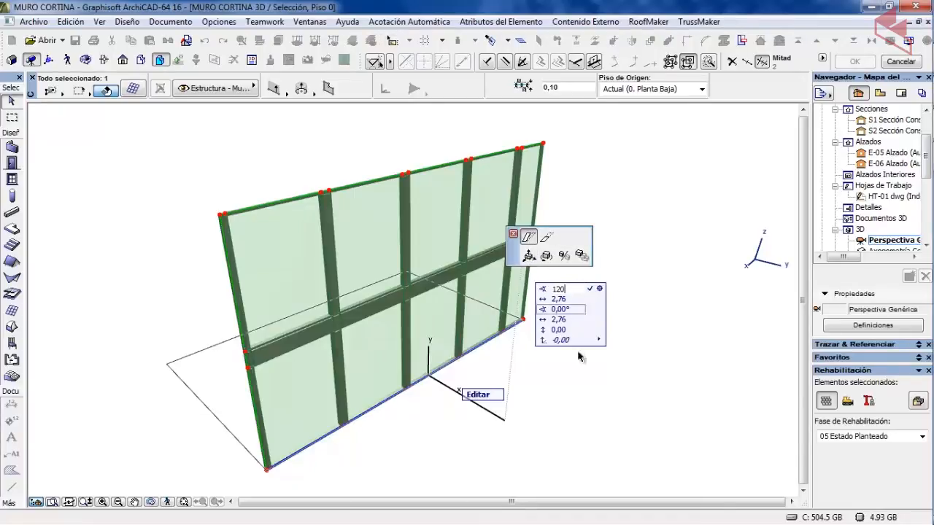
pyautogui.press('Return')
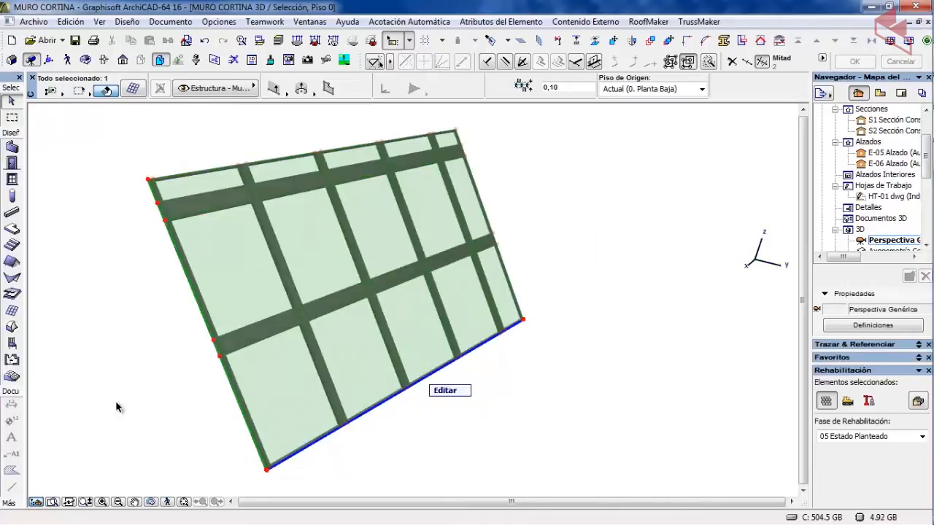
pyautogui.click(207, 41)
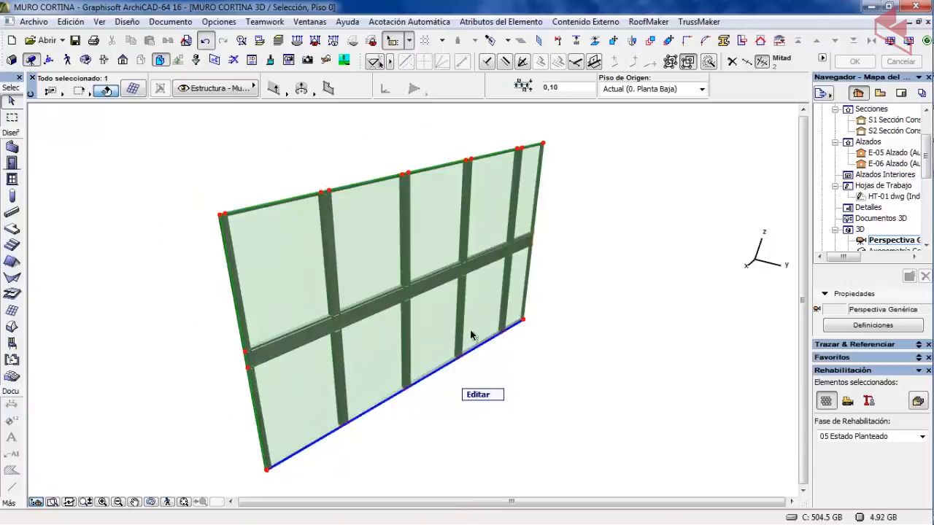
# Step: Try raising the curtain wall's lower boundary above its base line, and undo the change
pyautogui.click(451, 371)
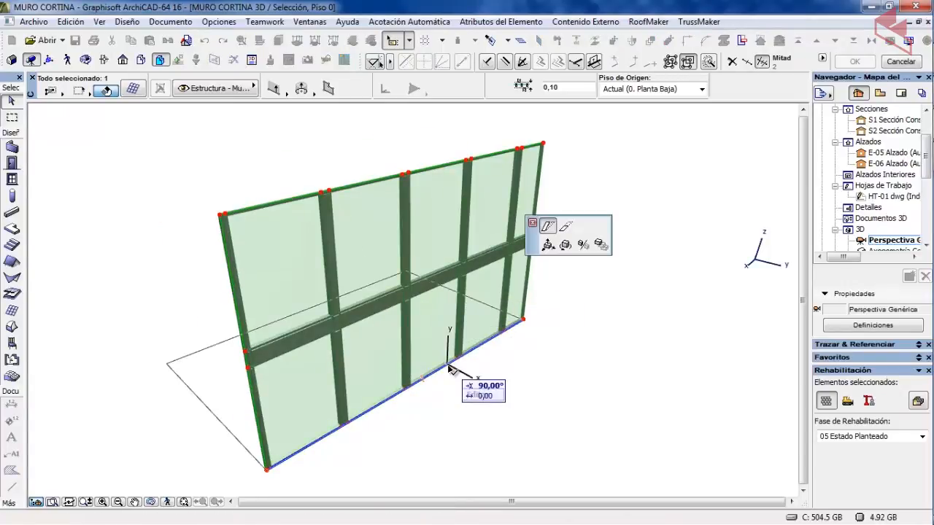
pyautogui.click(563, 232)
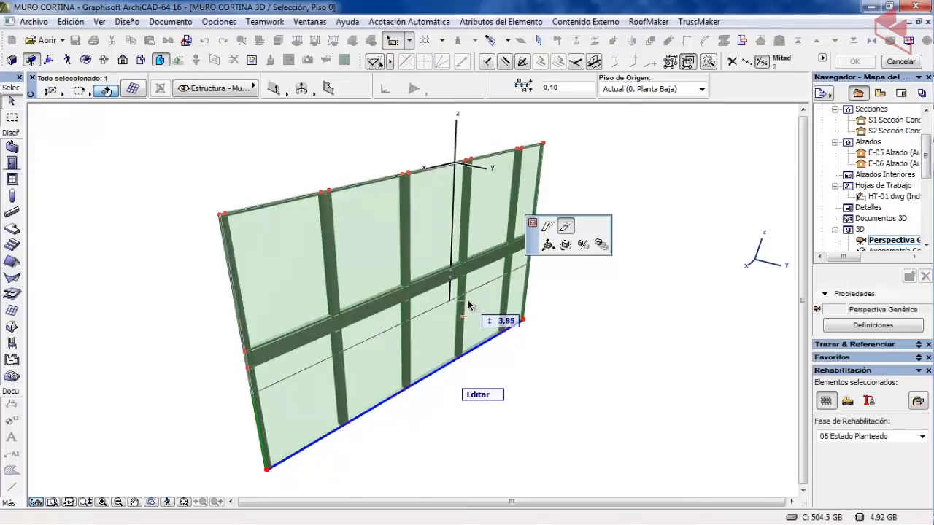
pyautogui.click(405, 416)
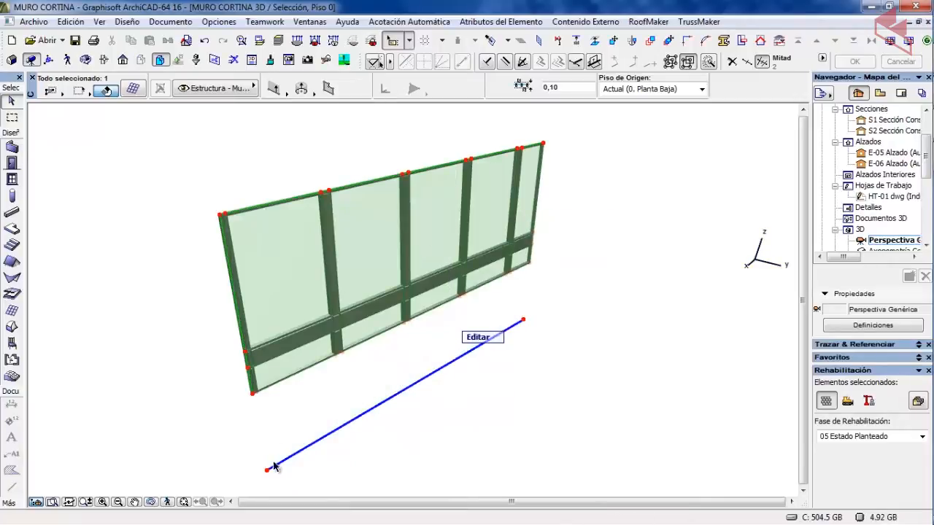
pyautogui.click(205, 43)
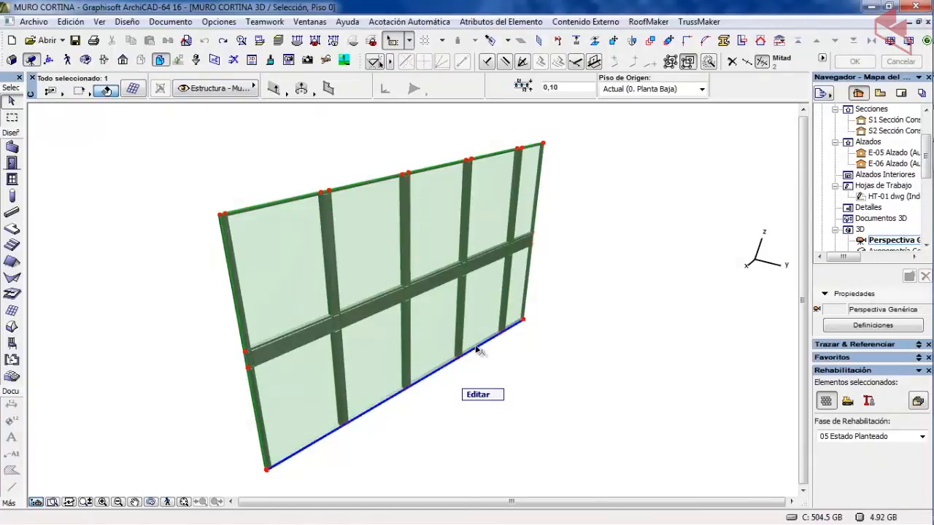
# Step: Move the whole curtain wall to a new position from a point on its base line
pyautogui.click(476, 350)
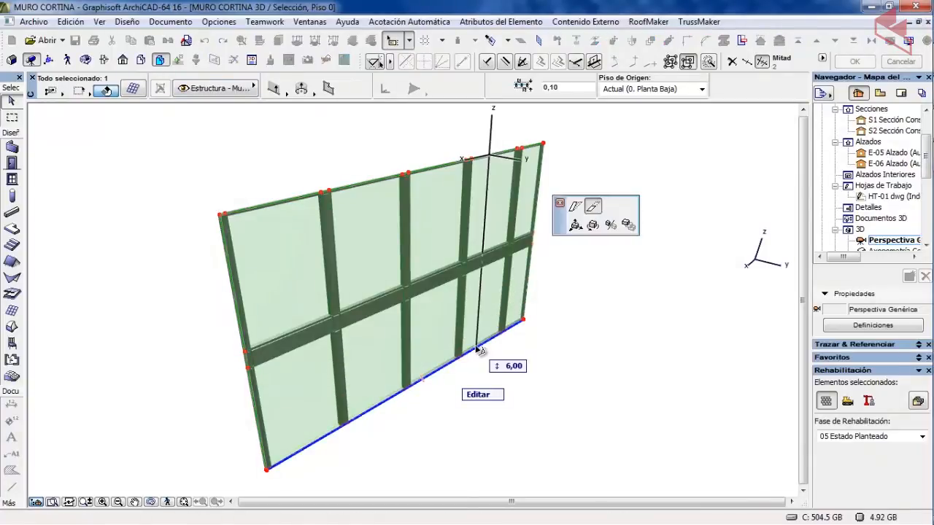
pyautogui.click(577, 226)
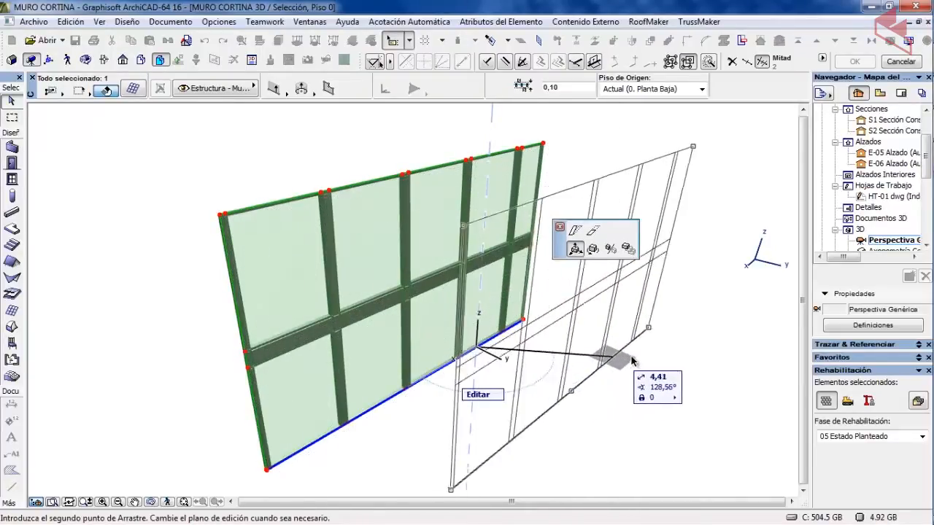
pyautogui.click(435, 346)
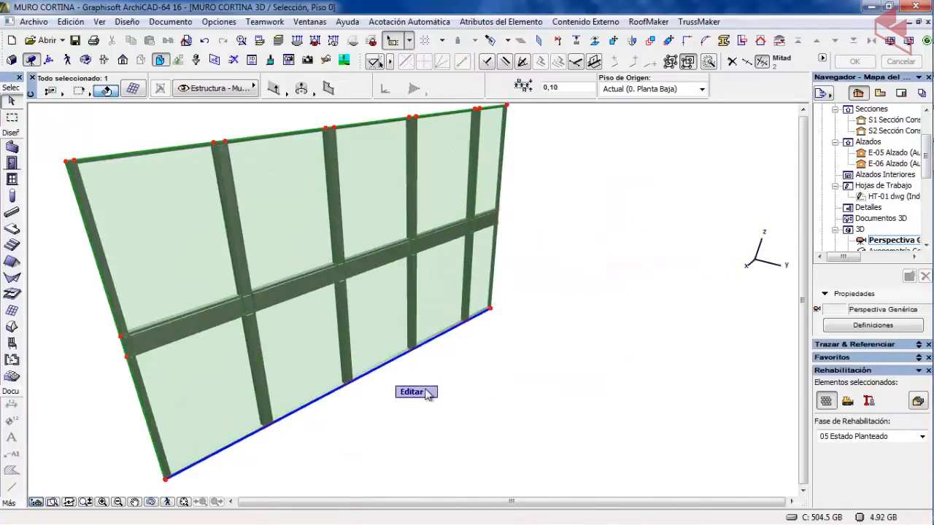
# Step: Rotate the curtain wall horizontally by a small angle around a point on its base line
pyautogui.click(400, 361)
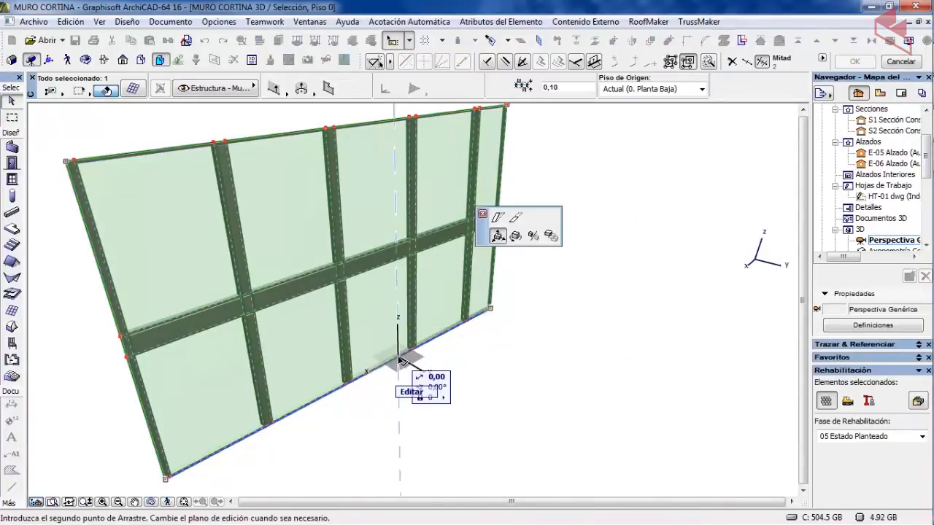
pyautogui.click(515, 235)
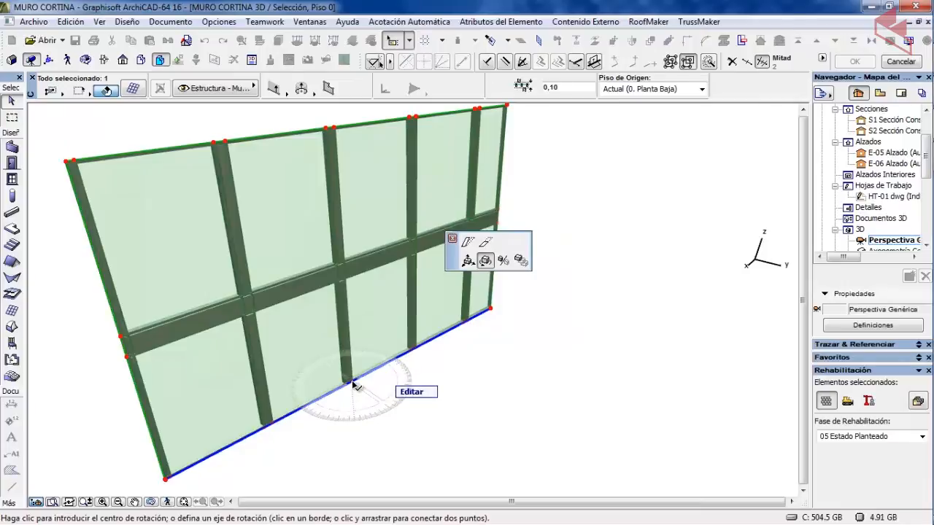
pyautogui.click(351, 383)
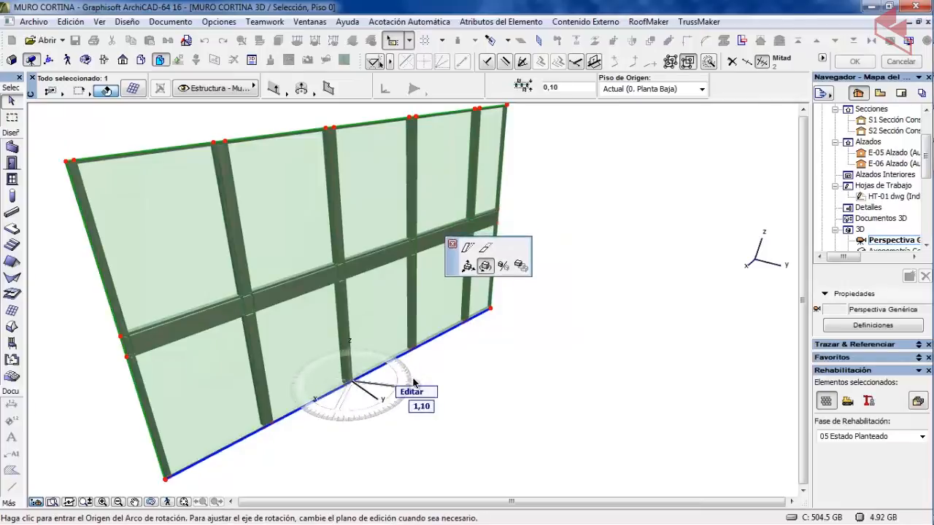
pyautogui.click(441, 334)
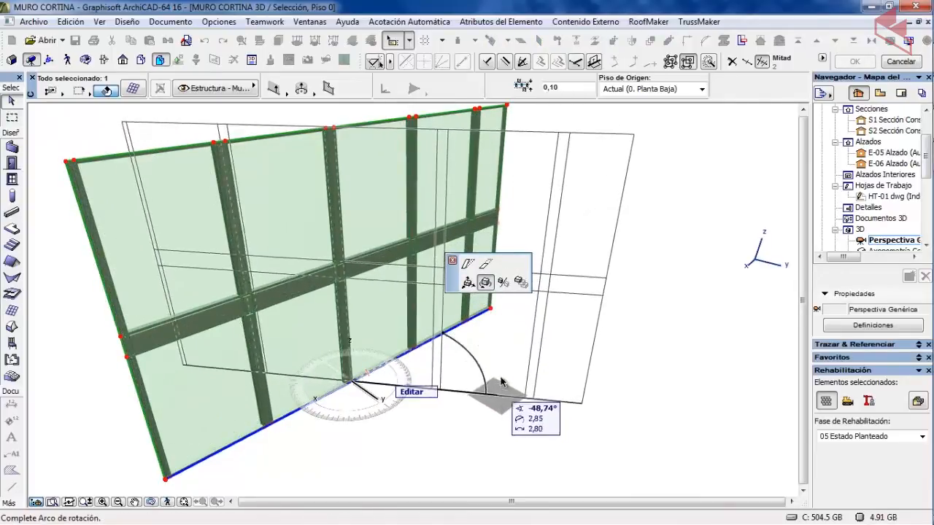
pyautogui.click(525, 343)
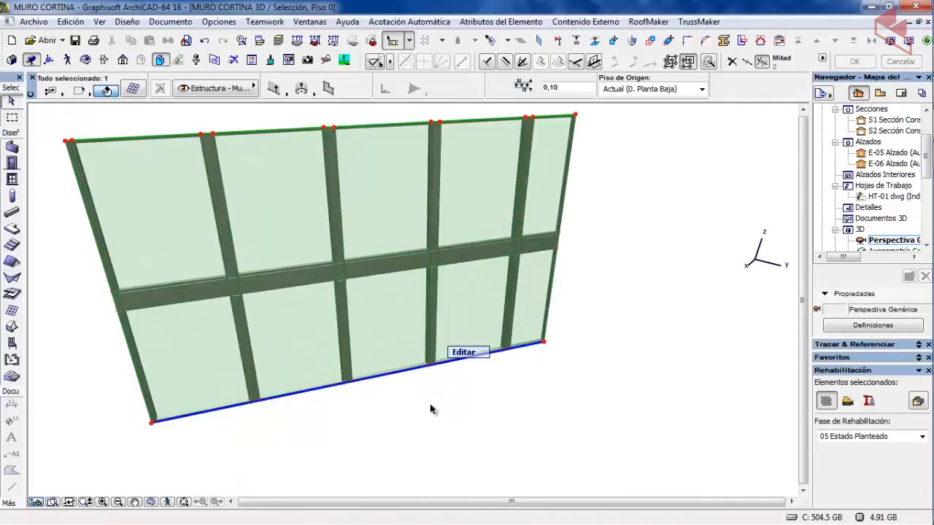
# Step: Mirror a copy of the curtain wall across an axis drawn beside it, and delete the copy
pyautogui.click(413, 375)
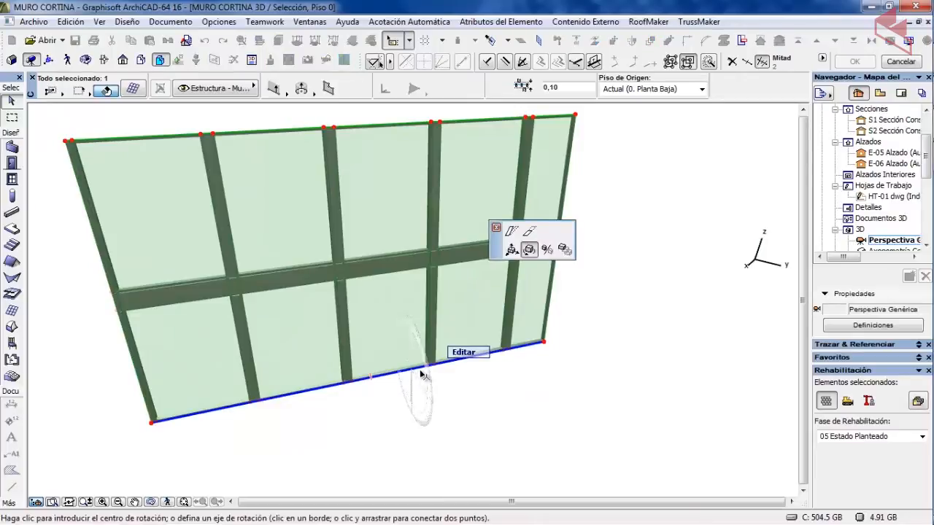
pyautogui.click(548, 251)
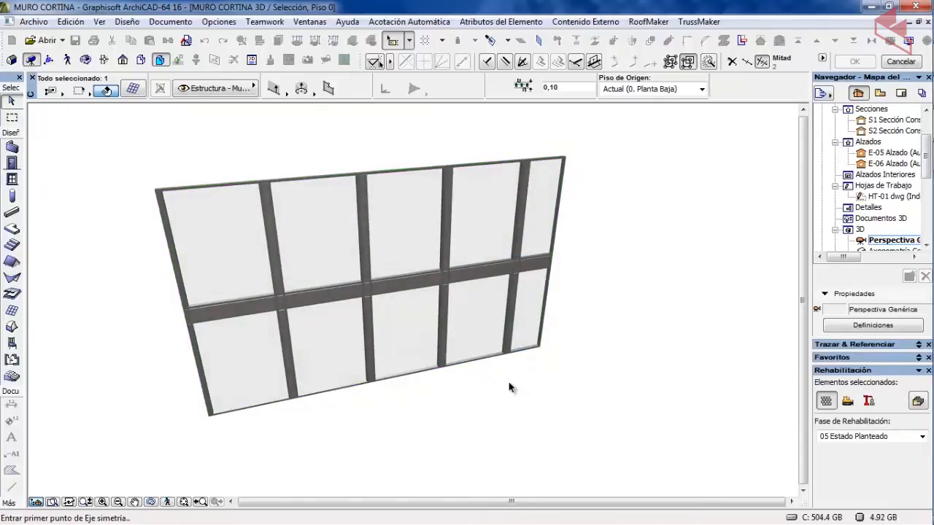
pyautogui.click(525, 289)
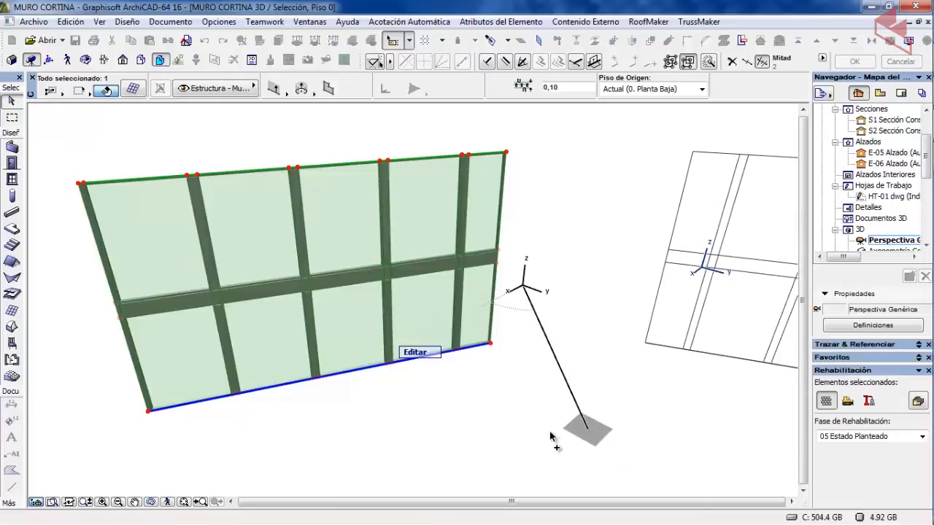
pyautogui.click(558, 435)
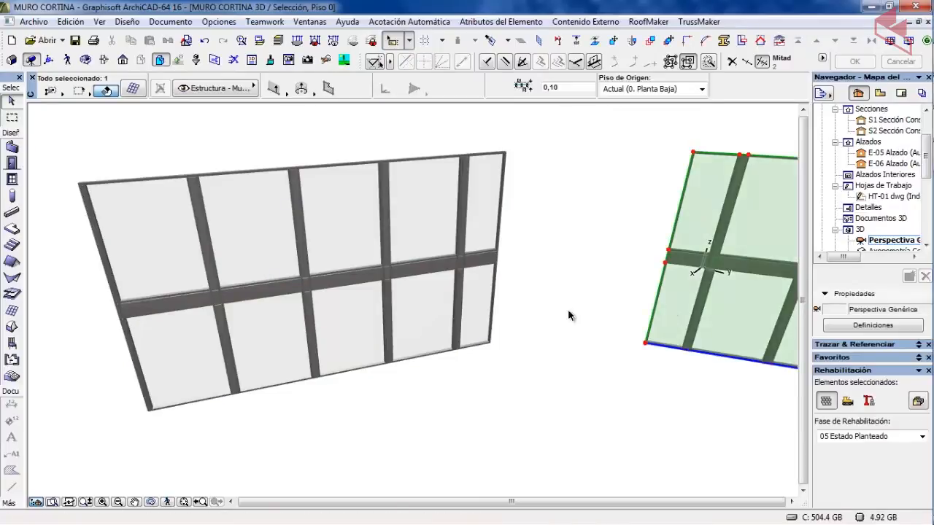
pyautogui.rightClick(553, 265)
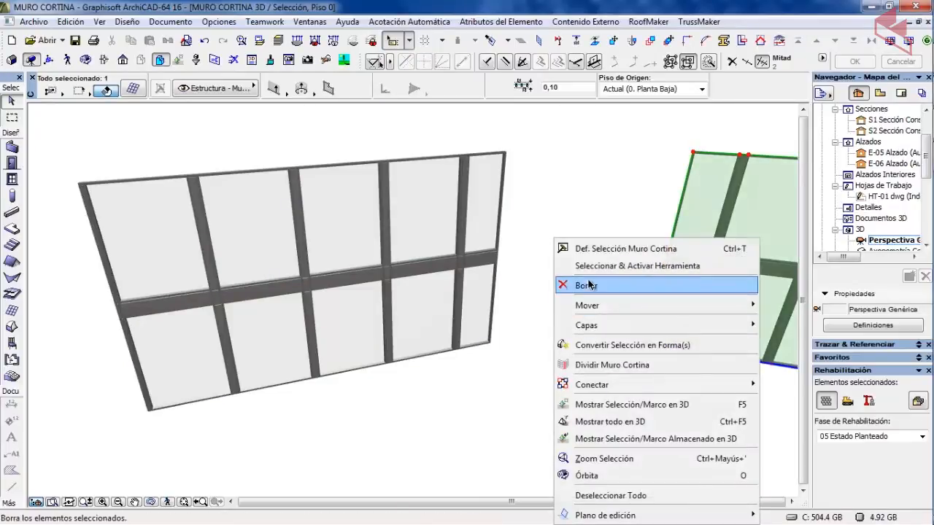
pyautogui.click(588, 285)
# Step: Set up a drag multiplication of the curtain wall with 3 copies, Incremento spacing and vertical displacement turned on
pyautogui.click(425, 354)
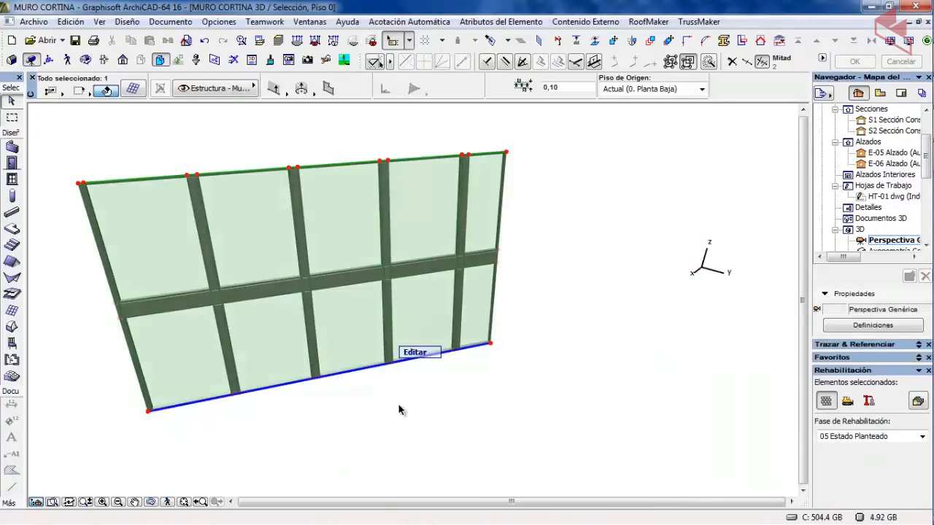
pyautogui.keyDown('shift'); pyautogui.moveTo(398, 409); pyautogui.dragTo(467, 361, button='middle'); pyautogui.keyUp('shift')
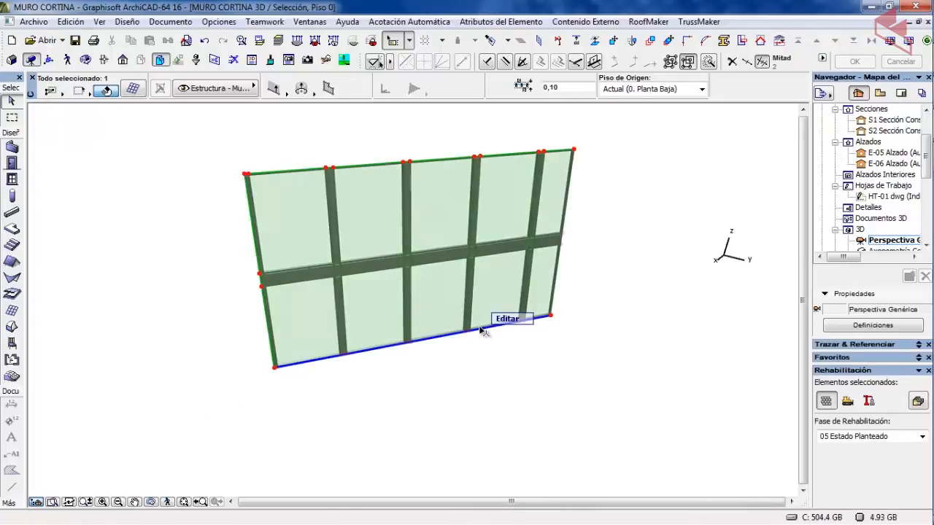
pyautogui.click(481, 331)
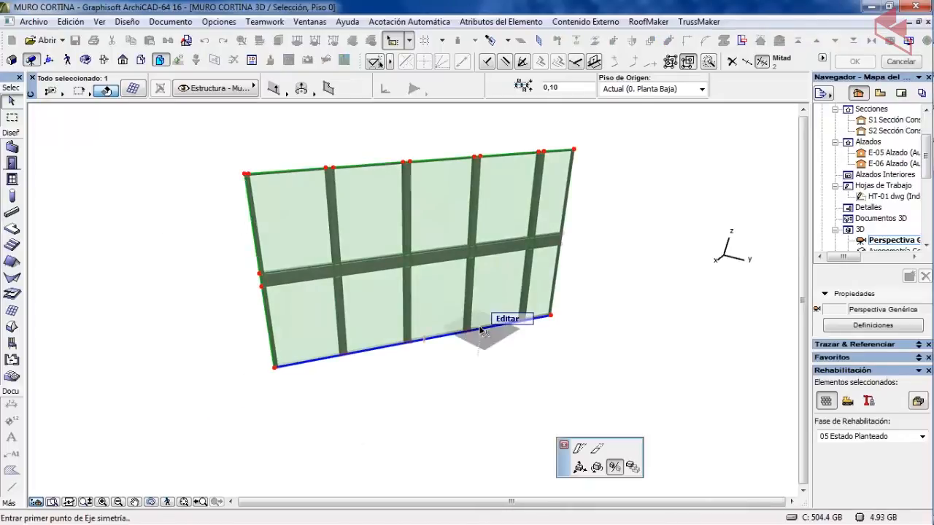
pyautogui.click(632, 468)
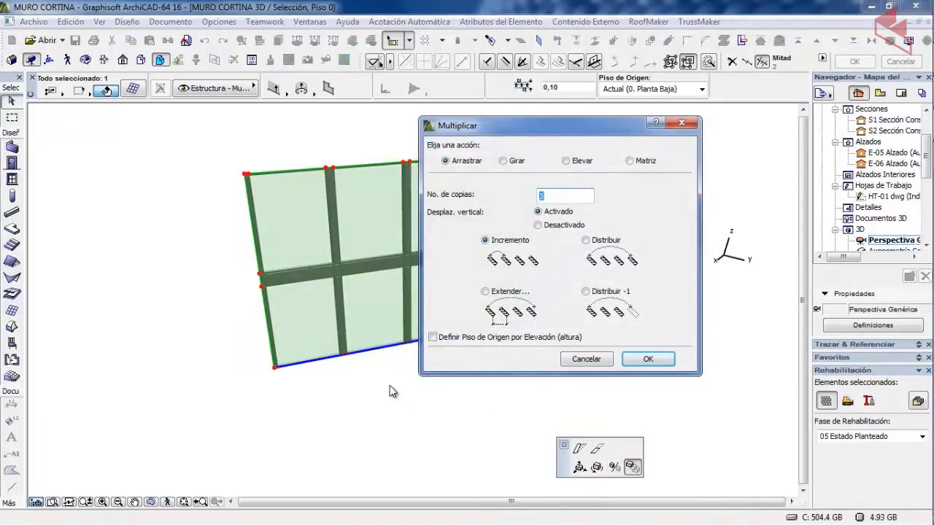
pyautogui.moveTo(509, 129); pyautogui.dragTo(645, 101)
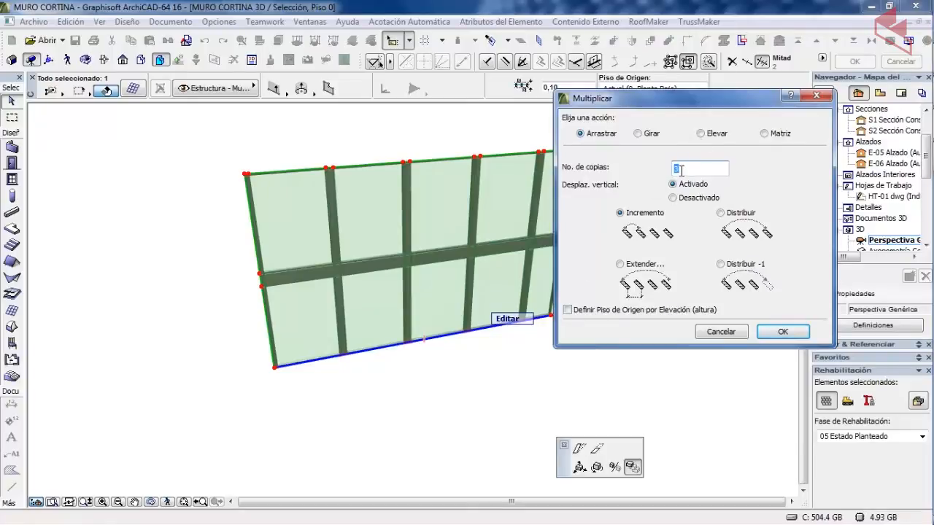
pyautogui.click(780, 332)
# Step: Place the multiplied copies diagonally in front of the curtain wall from its base line's end corner, with no vertical offset
pyautogui.keyDown('shift'); pyautogui.moveTo(448, 350); pyautogui.dragTo(333, 326, button='middle'); pyautogui.keyUp('shift')
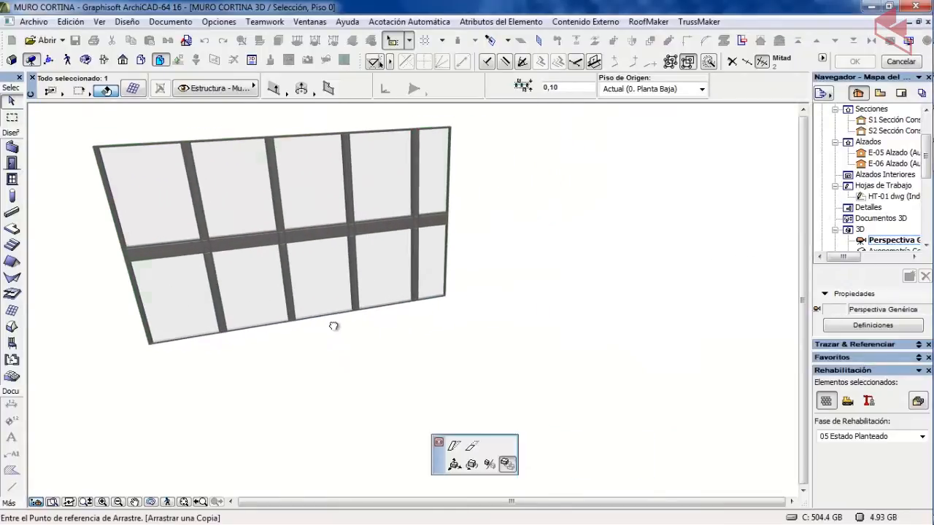
pyautogui.click(444, 297)
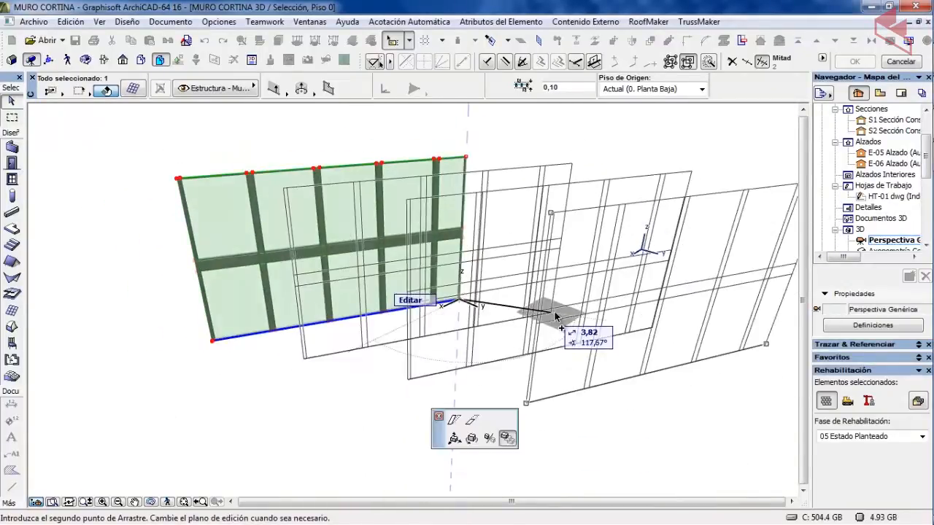
pyautogui.scroll(-3, 576, 313)
pyautogui.moveTo(577, 313); pyautogui.dragTo(450, 267, button='middle')
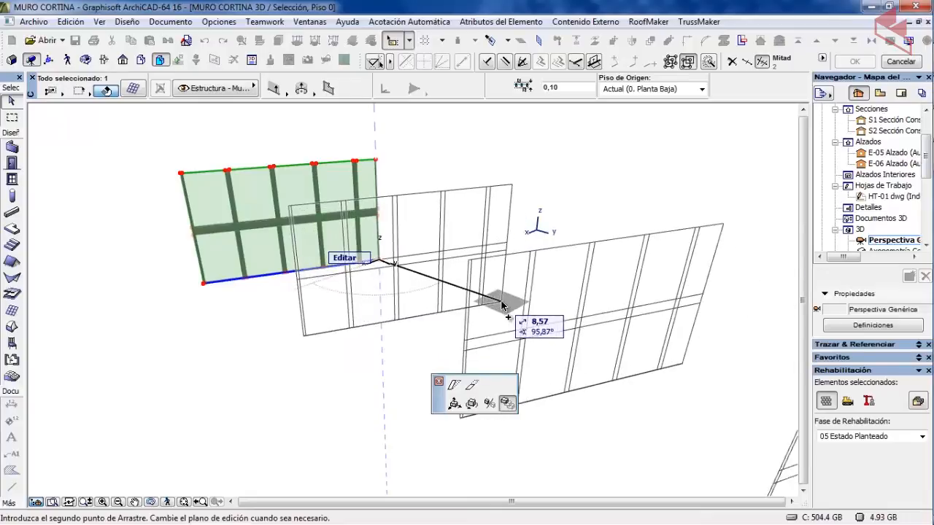
pyautogui.click(513, 310)
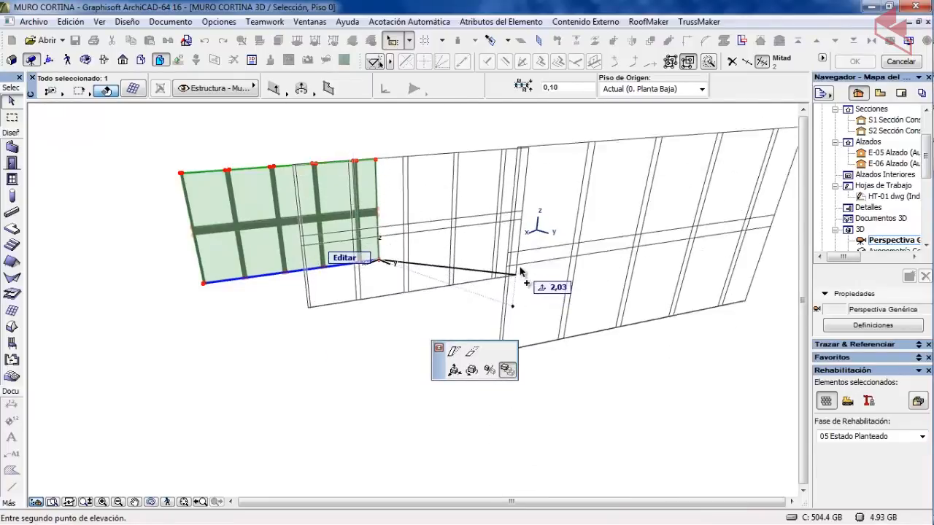
pyautogui.click(513, 306)
# Step: Delete the three multiplied copies of the curtain wall
pyautogui.scroll(-4, 276, 375)
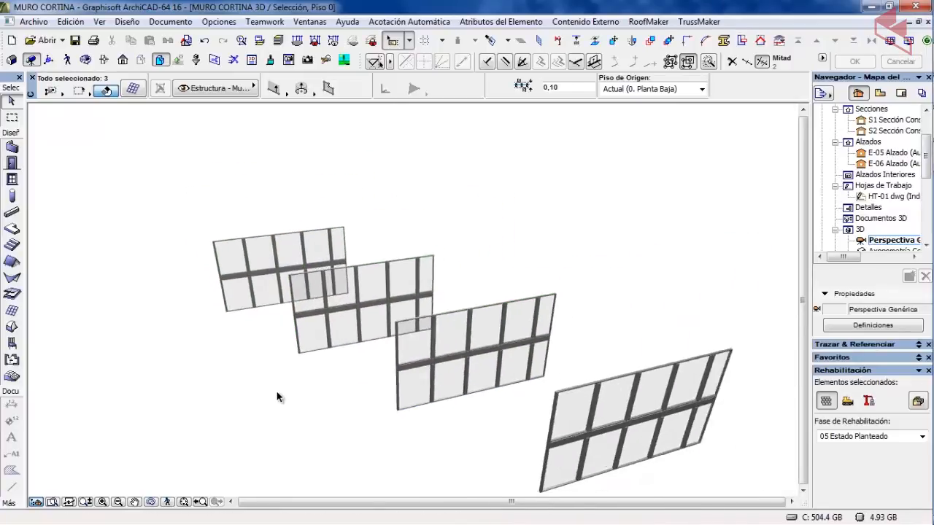
pyautogui.keyDown('shift'); pyautogui.moveTo(277, 392); pyautogui.dragTo(327, 300, button='middle'); pyautogui.keyUp('shift')
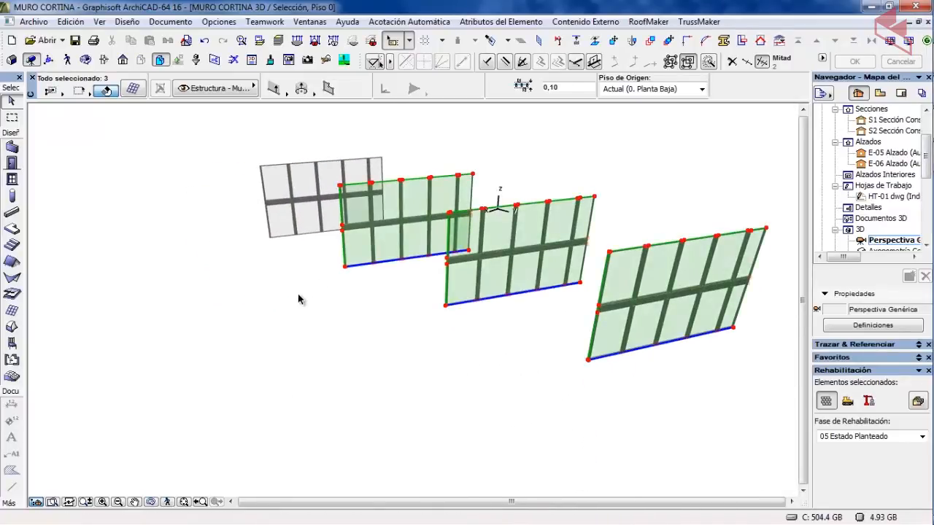
pyautogui.rightClick(315, 283)
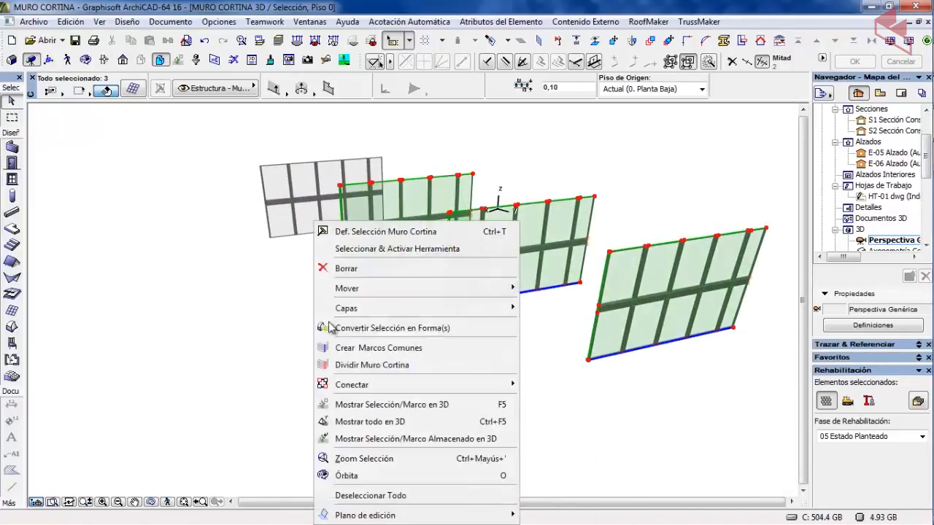
pyautogui.click(360, 267)
# Step: Select the remaining curtain wall and enter its component edit mode
pyautogui.keyDown('shift'); pyautogui.moveTo(278, 296); pyautogui.dragTo(341, 290, button='middle'); pyautogui.keyUp('shift')
pyautogui.scroll(5, 341, 290)
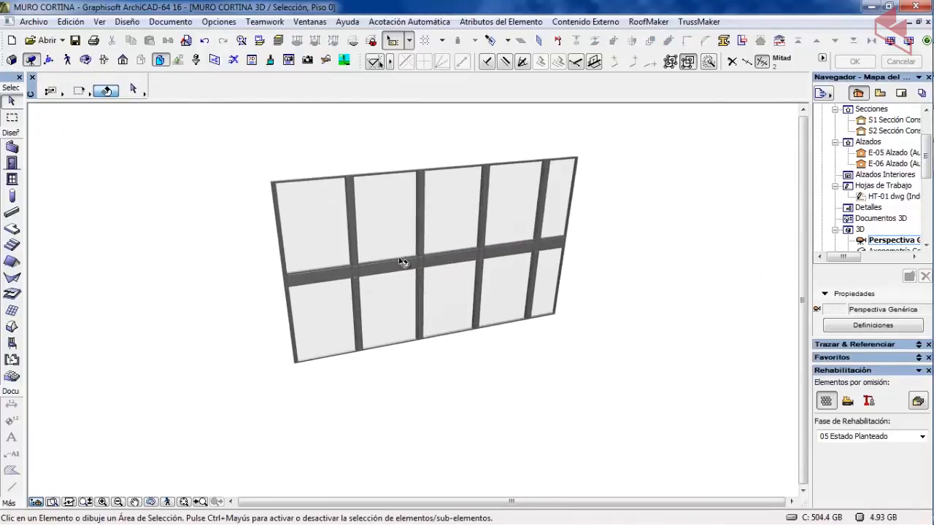
pyautogui.moveTo(403, 263); pyautogui.dragTo(421, 316, button='middle')
pyautogui.scroll(4, 426, 323)
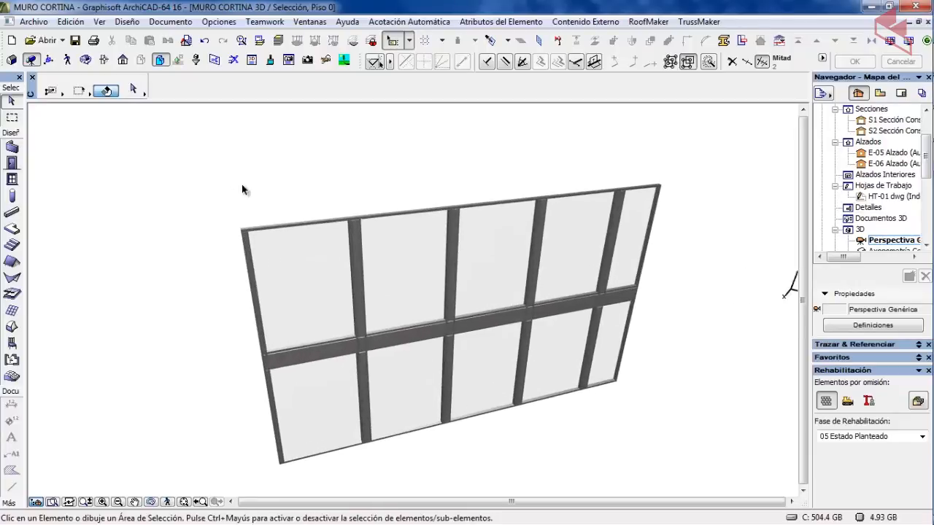
pyautogui.click(86, 59)
pyautogui.moveTo(448, 386); pyautogui.dragTo(466, 332)
pyautogui.scroll(-2, 479, 354)
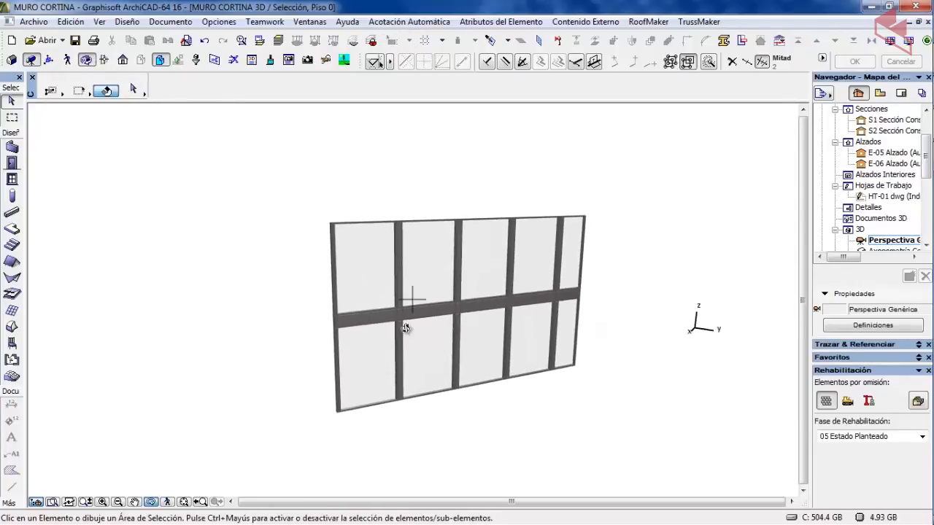
pyautogui.moveTo(405, 328); pyautogui.dragTo(427, 325)
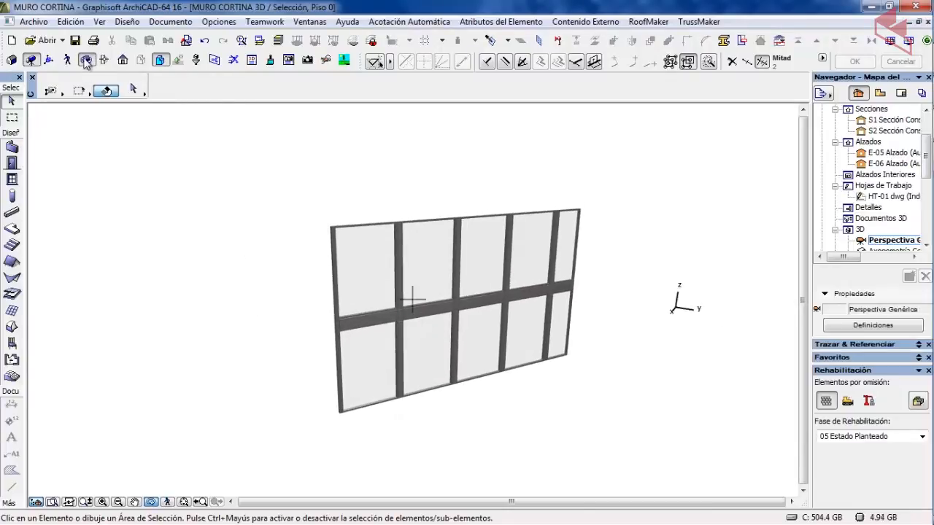
pyautogui.click(86, 60)
pyautogui.click(433, 260)
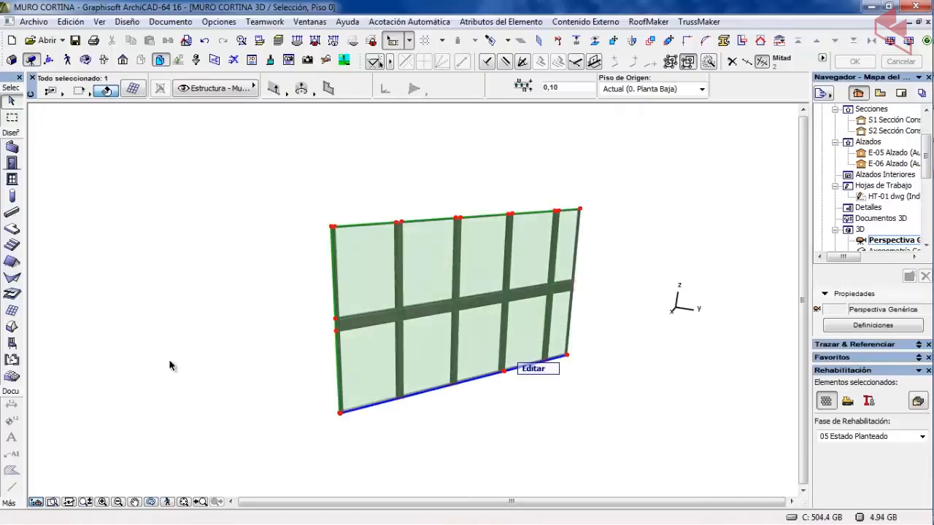
pyautogui.click(539, 370)
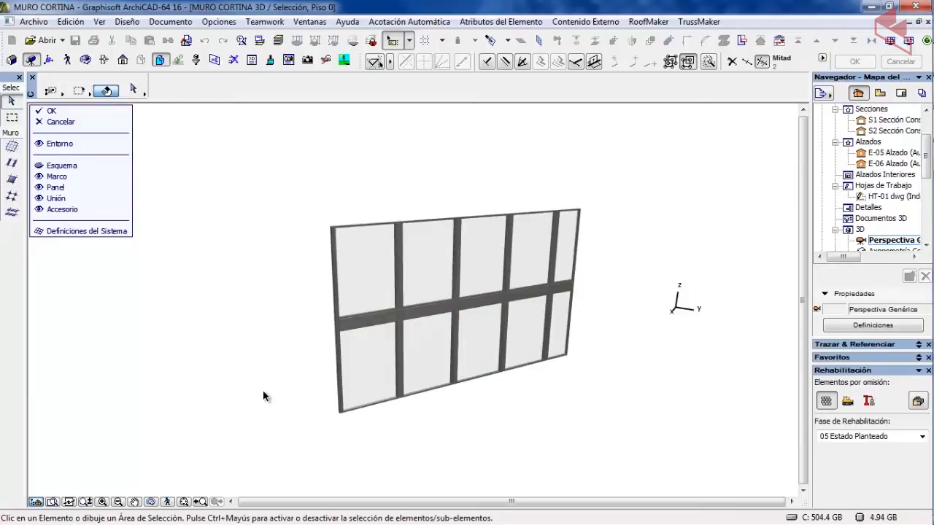
# Step: Select individual panels and the horizontal frame one at a time to examine them as separate components, and clear the selection
pyautogui.click(366, 274)
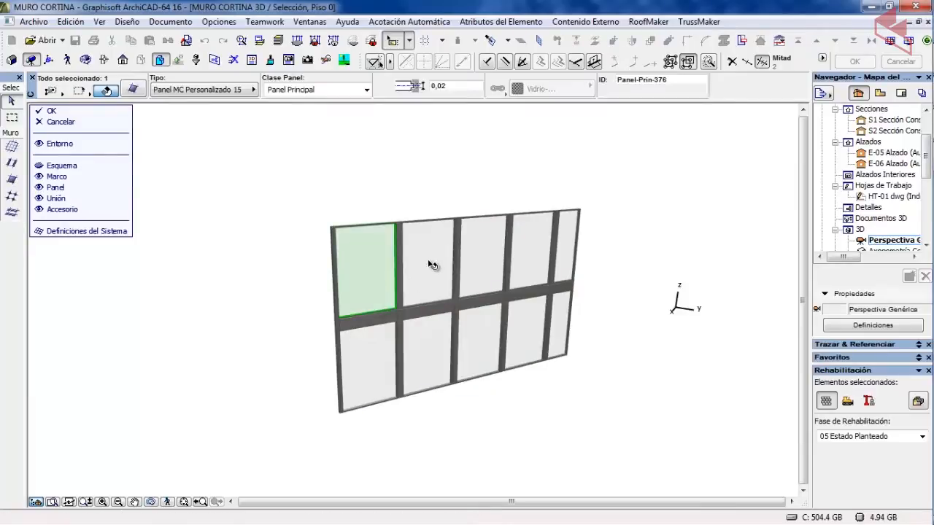
pyautogui.click(432, 264)
pyautogui.click(433, 372)
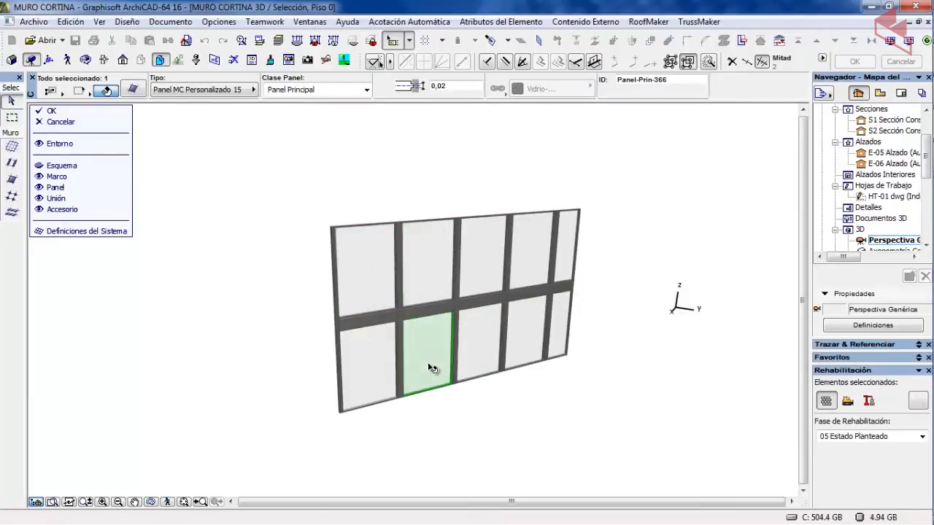
pyautogui.click(382, 322)
pyautogui.click(210, 264)
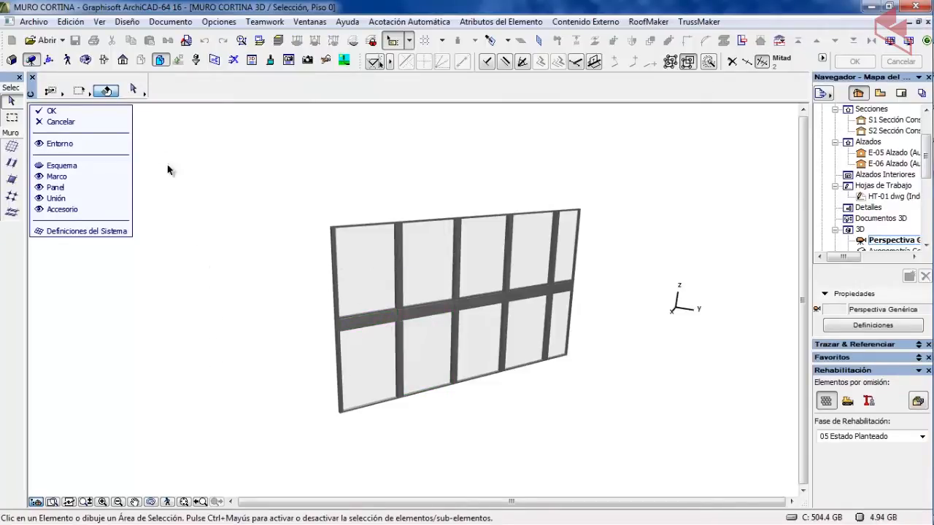
# Step: Show the curtain wall's scheme (Esquema) and hide its frames (Marco) and panels (Panel)
pyautogui.click(66, 166)
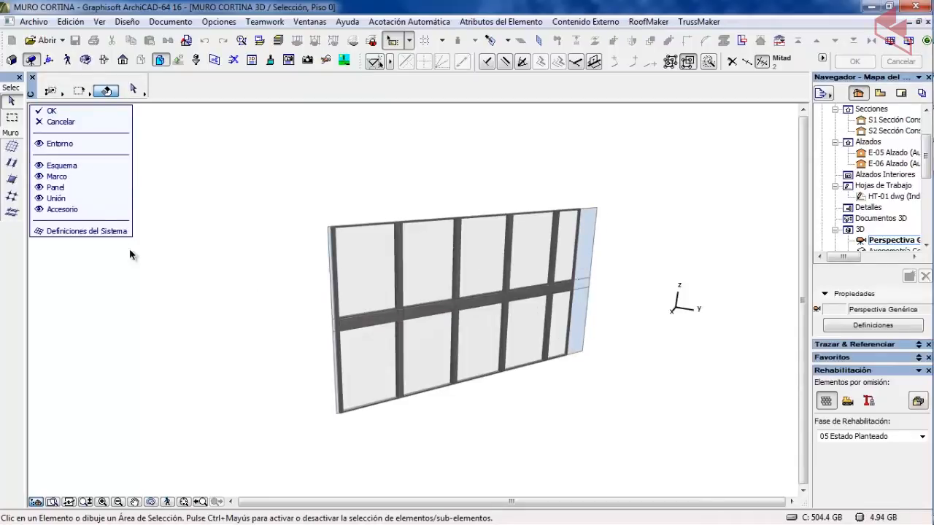
pyautogui.click(56, 187)
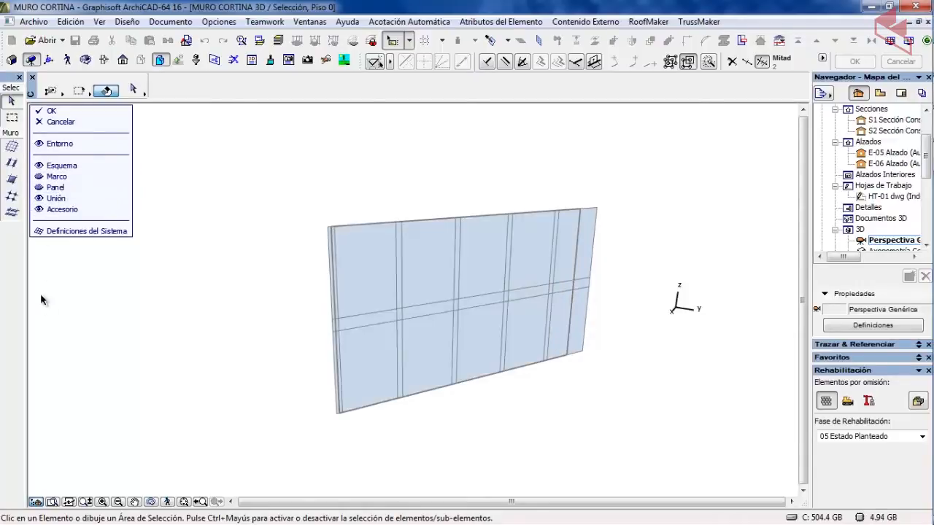
pyautogui.click(421, 265)
pyautogui.click(192, 273)
# Step: Insert two new nodes in the scheme's base line and pull each one outward, folding the curtain wall into three segments
pyautogui.click(85, 60)
pyautogui.moveTo(294, 278); pyautogui.dragTo(466, 304)
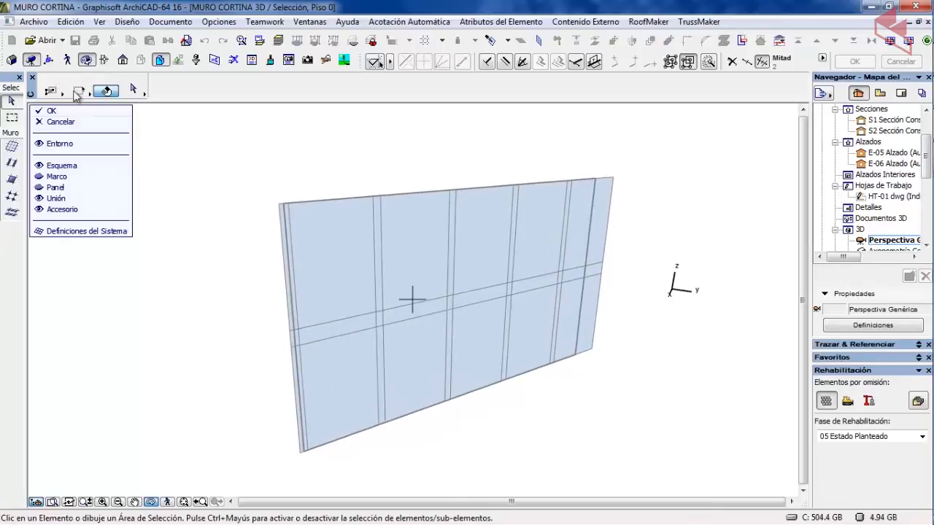
pyautogui.click(85, 60)
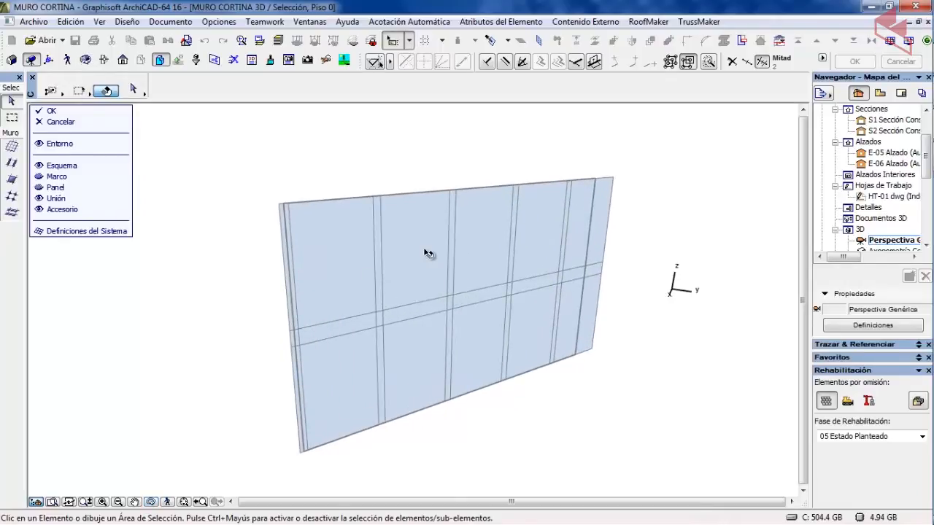
pyautogui.click(348, 326)
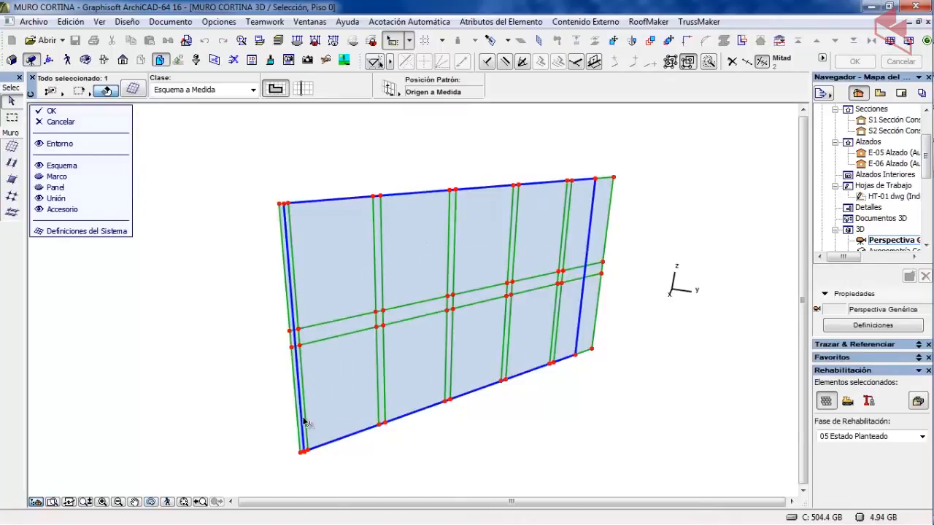
pyautogui.click(487, 382)
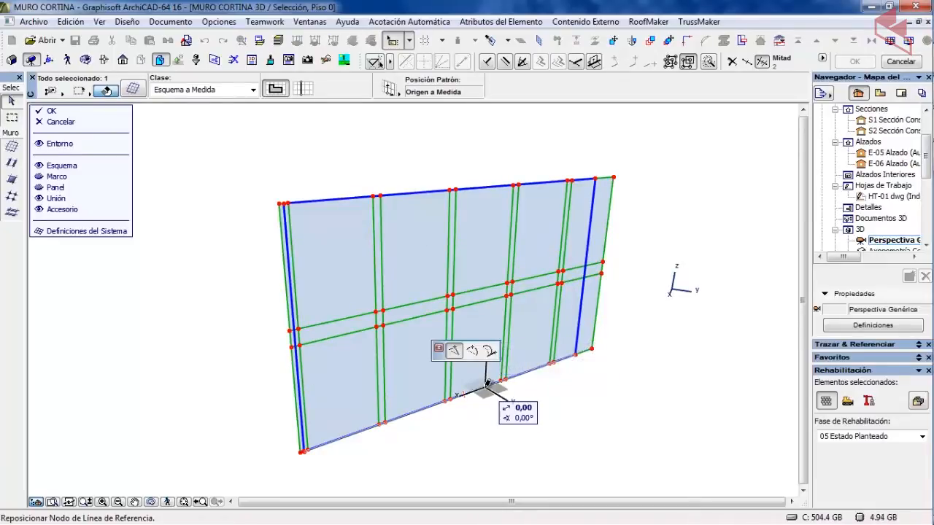
pyautogui.scroll(-3, 486, 384)
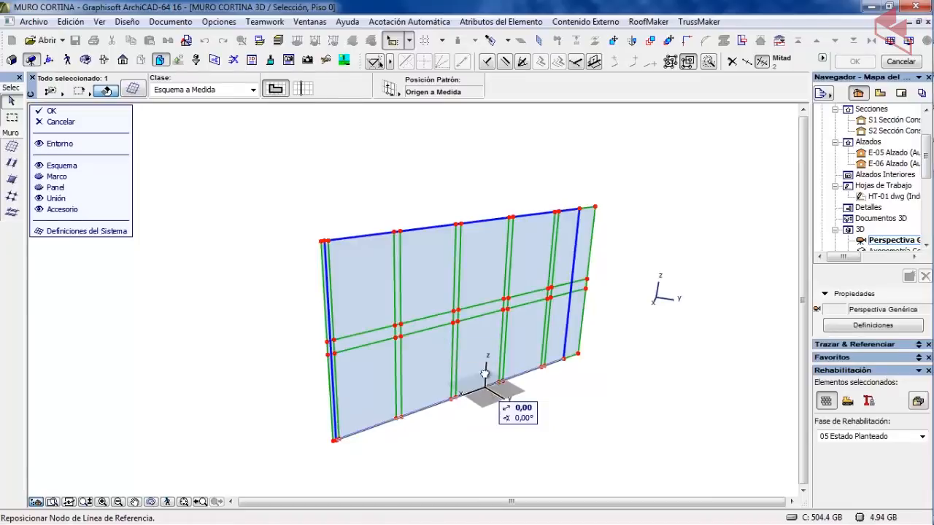
pyautogui.moveTo(486, 384); pyautogui.dragTo(484, 355, button='middle')
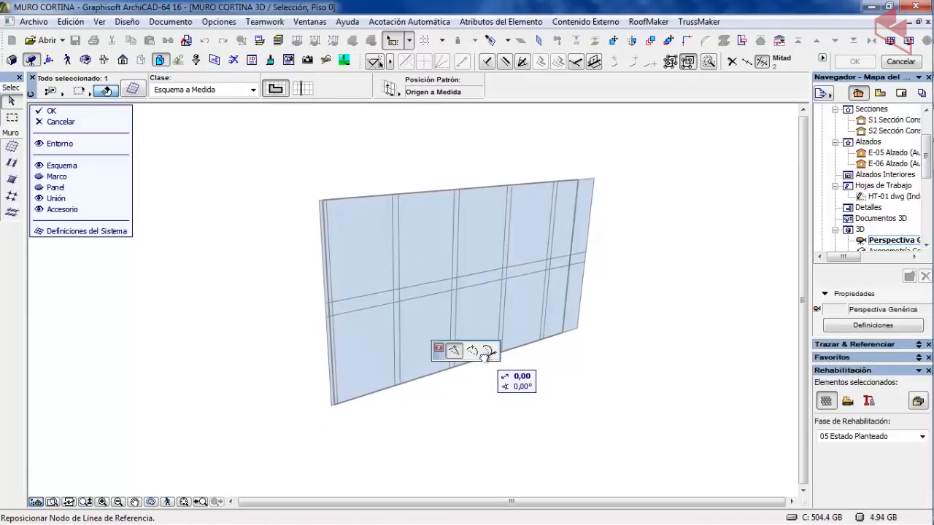
pyautogui.click(453, 352)
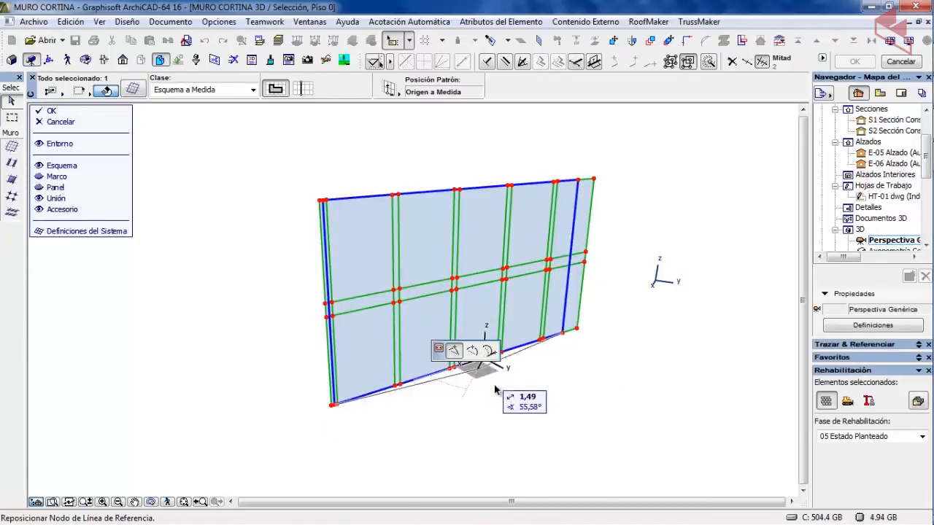
pyautogui.click(461, 433)
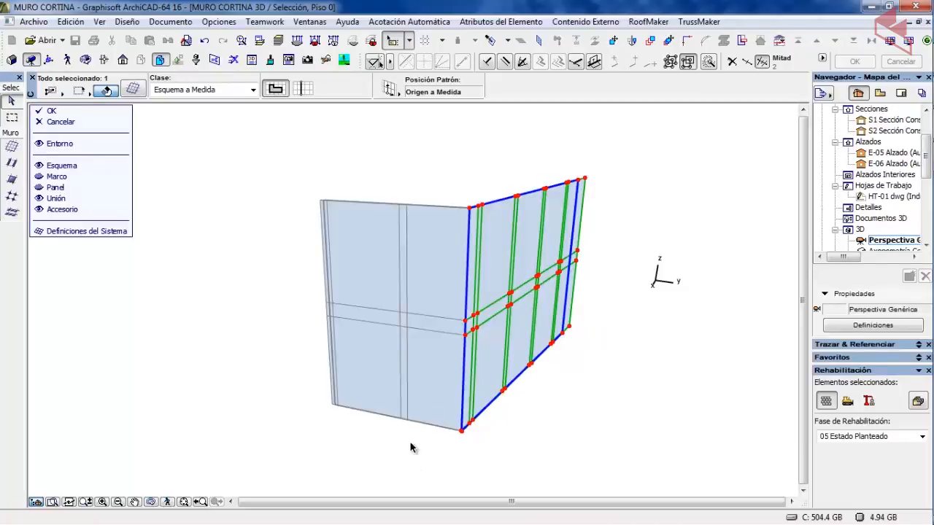
pyautogui.click(523, 377)
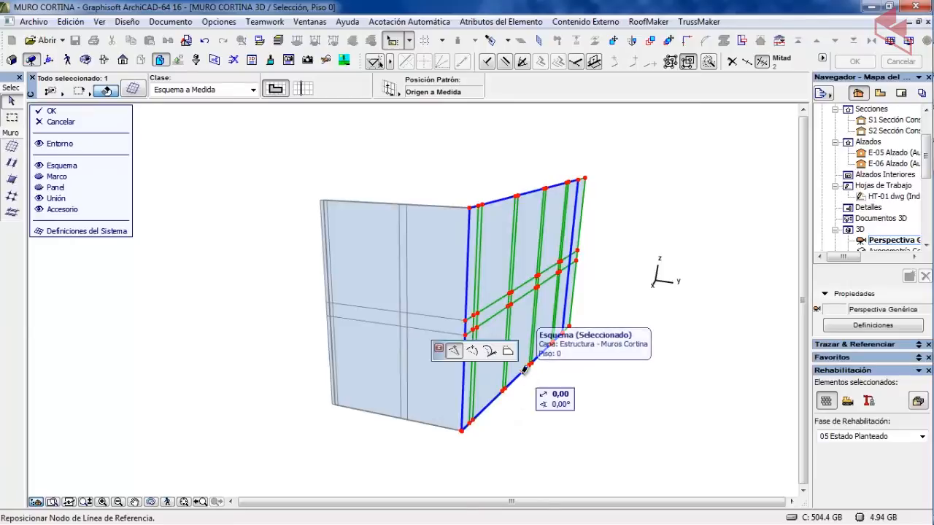
pyautogui.click(584, 398)
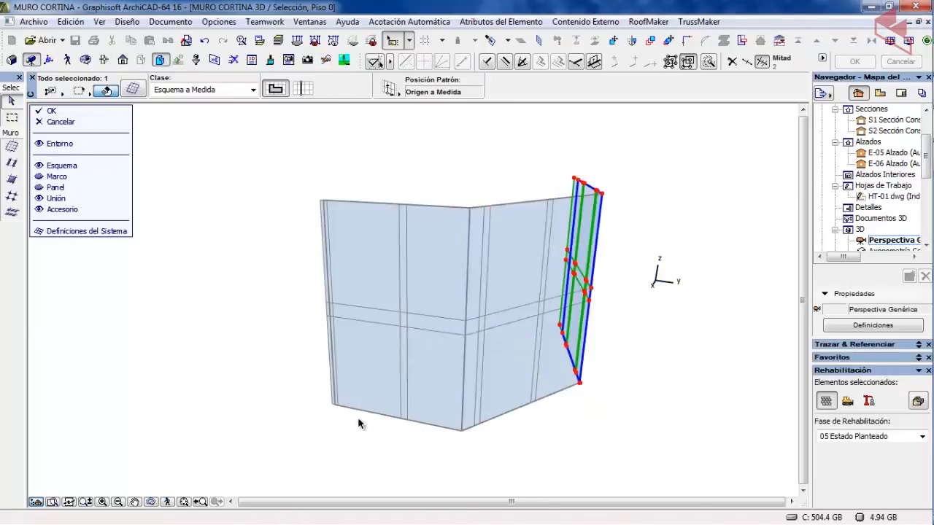
# Step: Select each of the three folded scheme segments in turn to examine them as independent parts
pyautogui.click(279, 270)
pyautogui.click(357, 251)
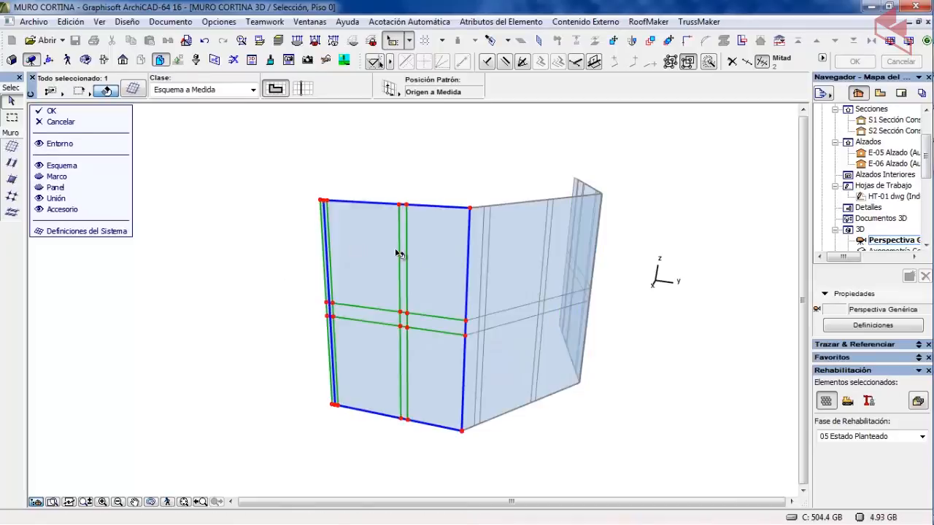
pyautogui.click(505, 242)
pyautogui.click(583, 189)
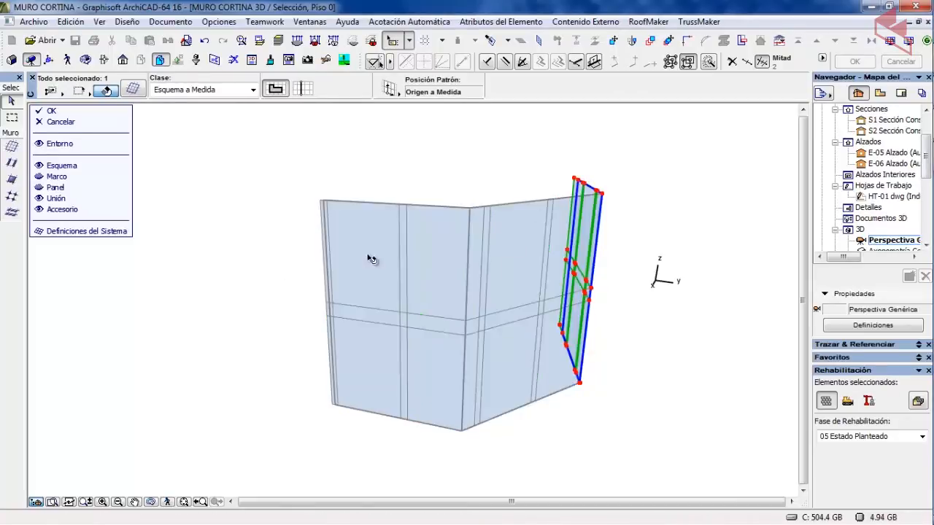
# Step: Curve the middle scheme segment's base line outward into an arc with a radius of about 2.87, and clear the selection
pyautogui.click(243, 230)
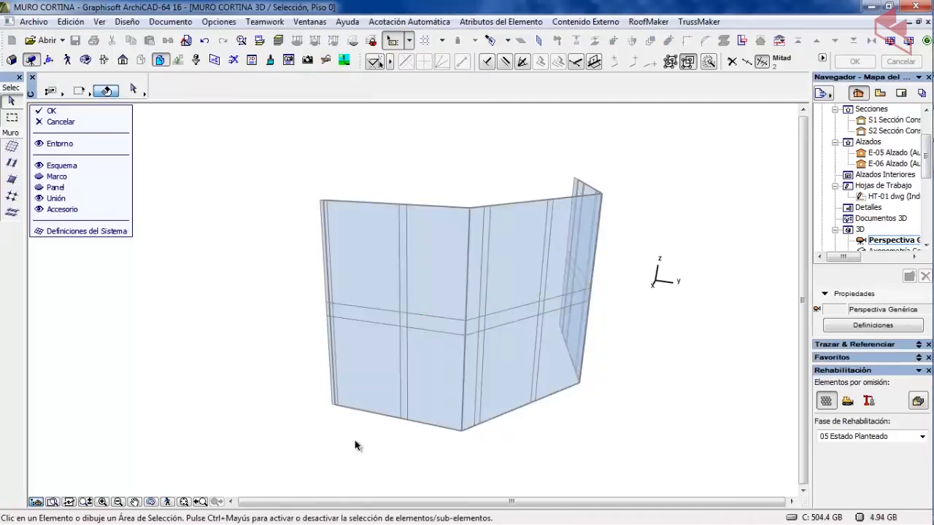
pyautogui.click(510, 413)
pyautogui.click(515, 414)
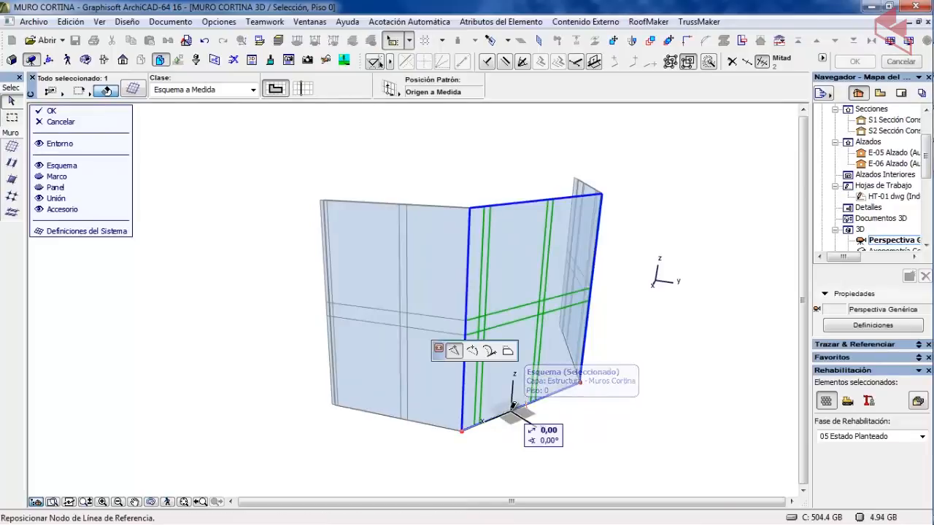
pyautogui.click(472, 352)
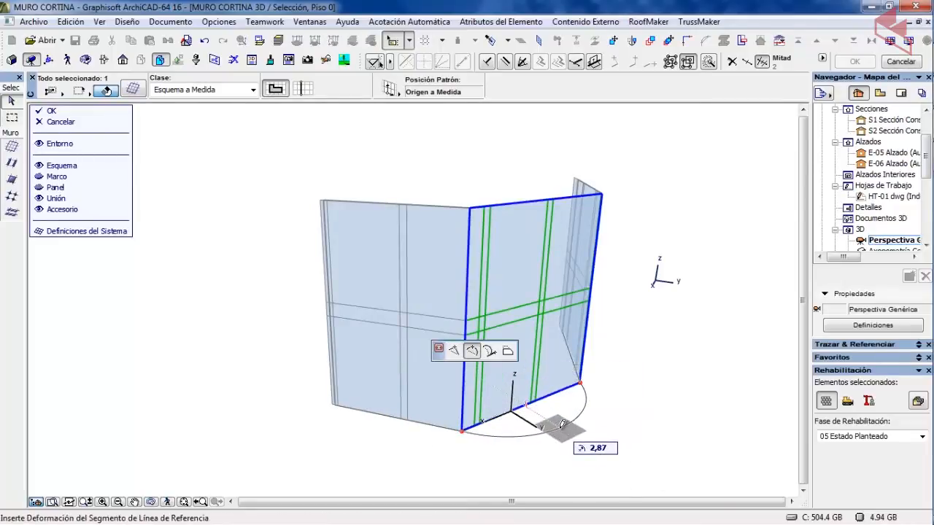
pyautogui.click(291, 462)
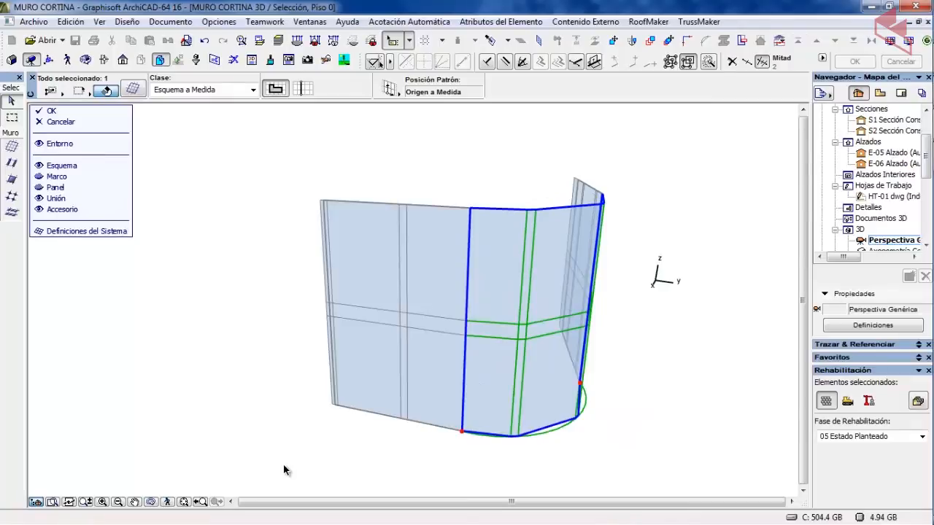
pyautogui.click(249, 397)
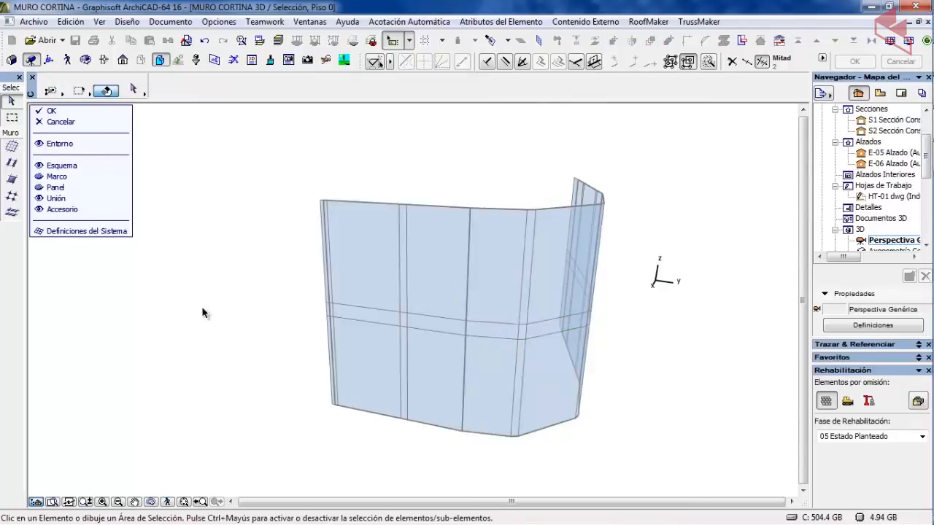
# Step: Try to offset the base line outward from the flat end segment of the scheme
pyautogui.moveTo(640, 321); pyautogui.dragTo(519, 419)
pyautogui.click(87, 61)
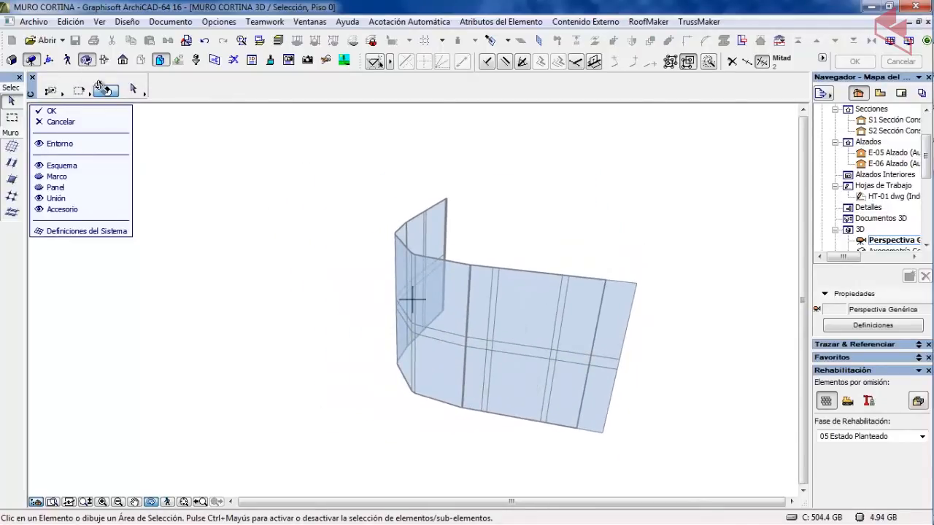
pyautogui.click(525, 372)
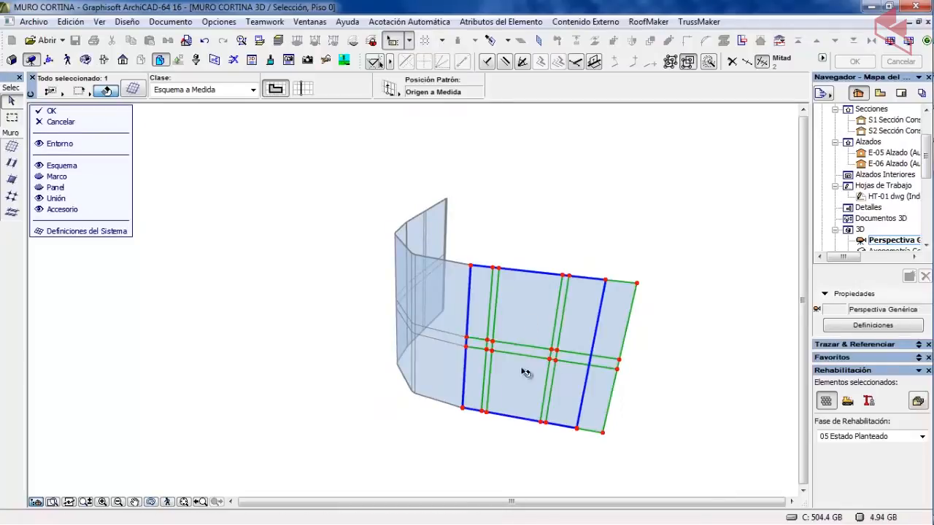
pyautogui.click(522, 422)
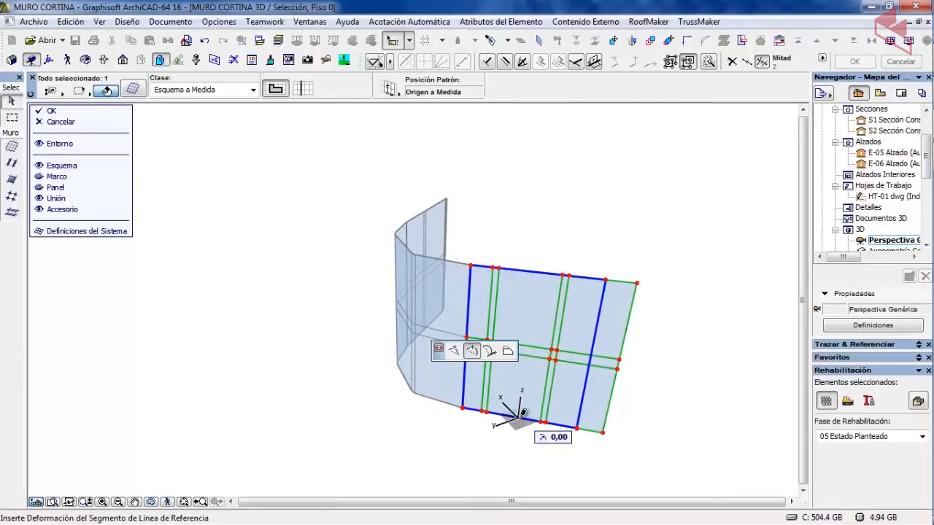
pyautogui.click(508, 351)
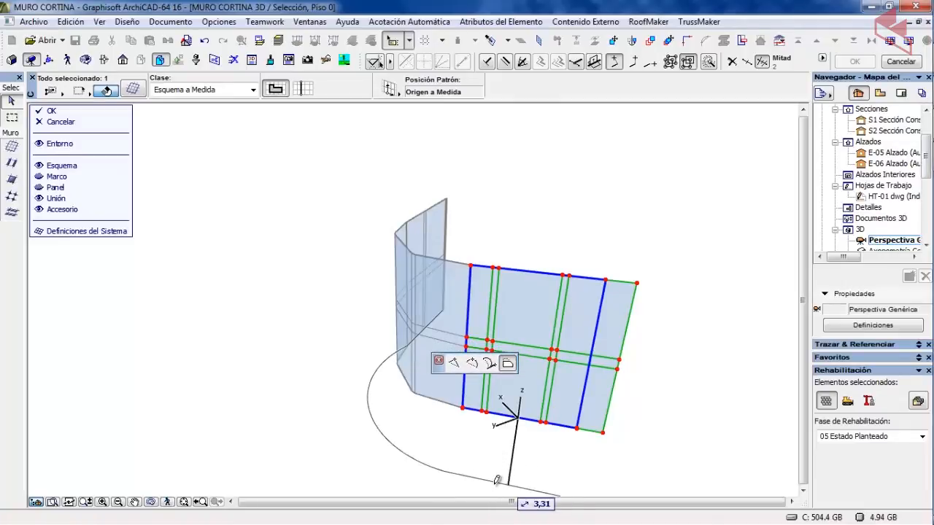
pyautogui.click(477, 436)
pyautogui.click(525, 364)
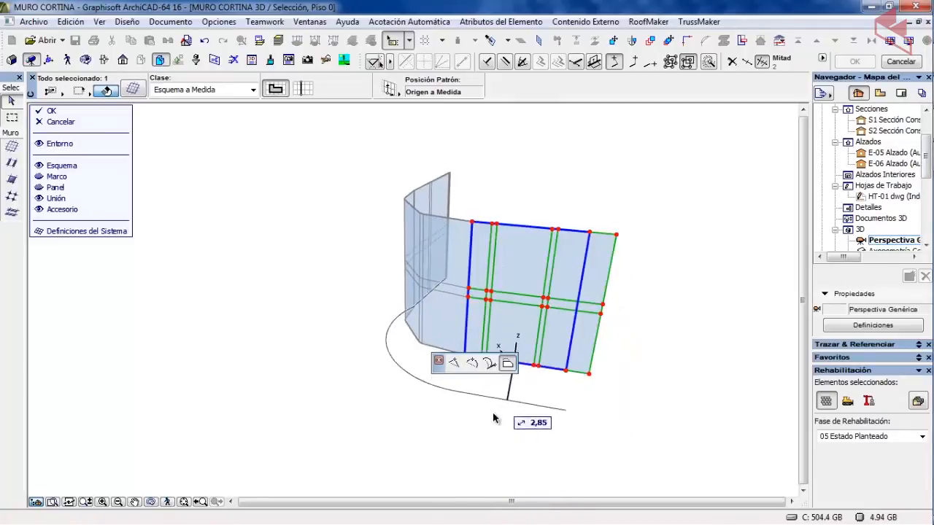
pyautogui.click(532, 404)
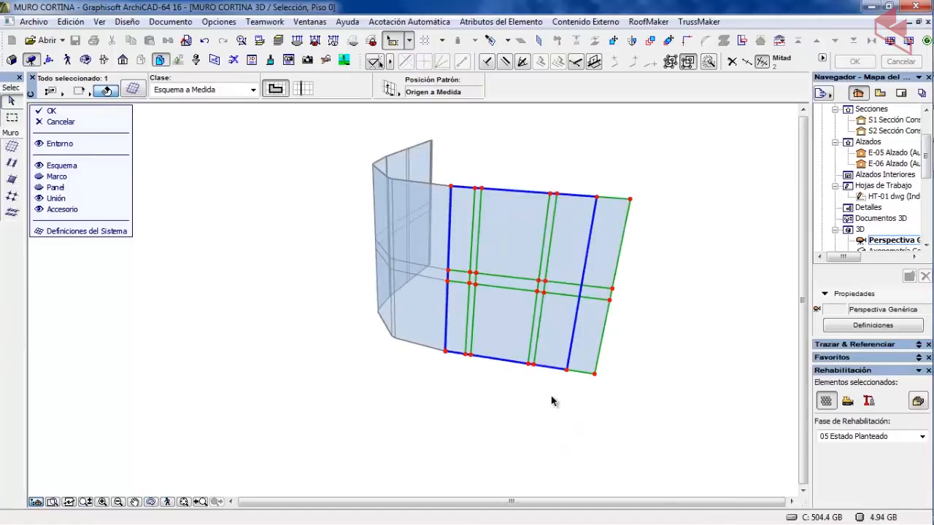
# Step: Shorten the end segment by moving its base line's end node inward, and shift its grid pattern along the wall with Mover Red
pyautogui.click(568, 371)
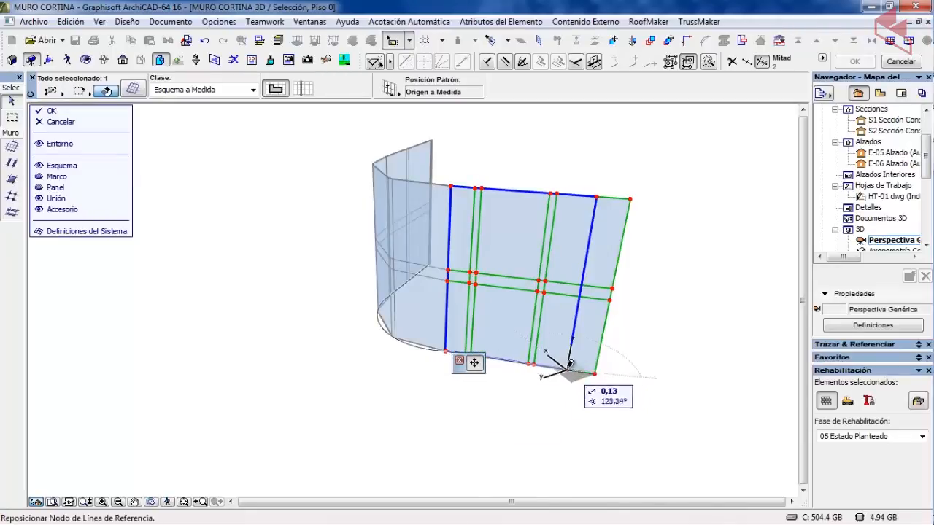
pyautogui.click(509, 440)
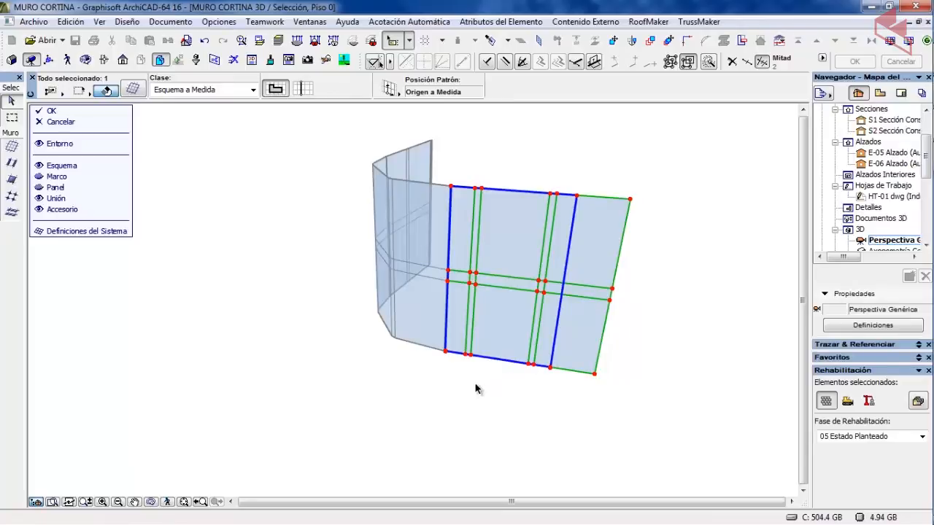
pyautogui.moveTo(426, 290)
pyautogui.keyDown('shift'); pyautogui.mouseDown(button='middle')
pyautogui.moveTo(447, 394)
pyautogui.moveTo(513, 308)
pyautogui.moveTo(487, 366)
pyautogui.mouseUp(button='middle'); pyautogui.keyUp('shift')
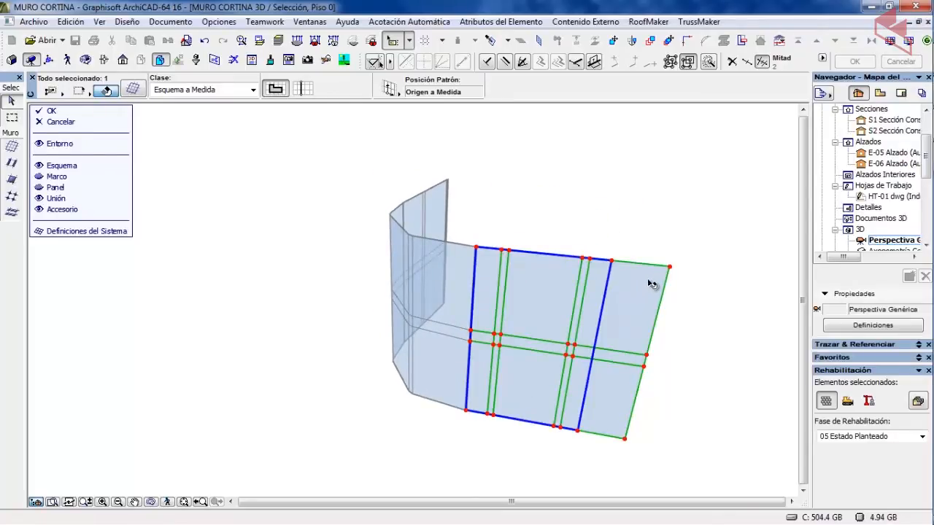
pyautogui.click(669, 268)
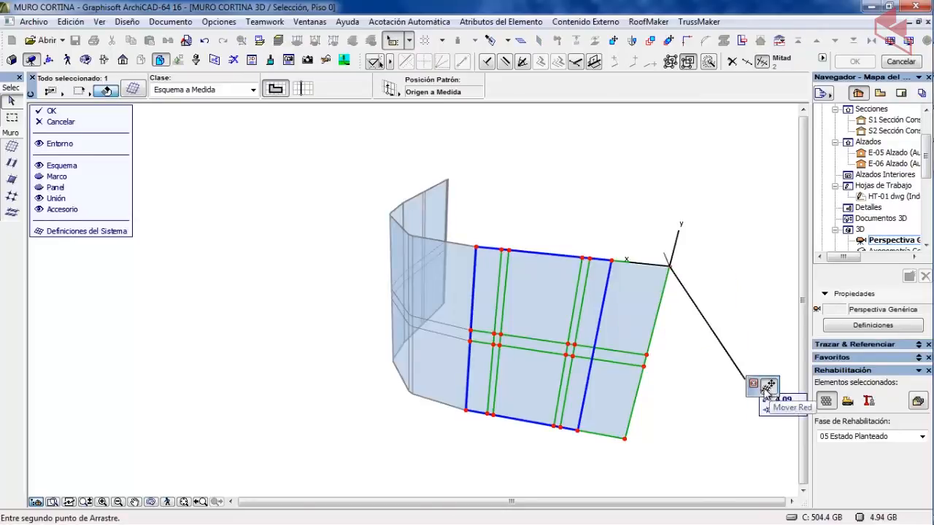
pyautogui.click(767, 387)
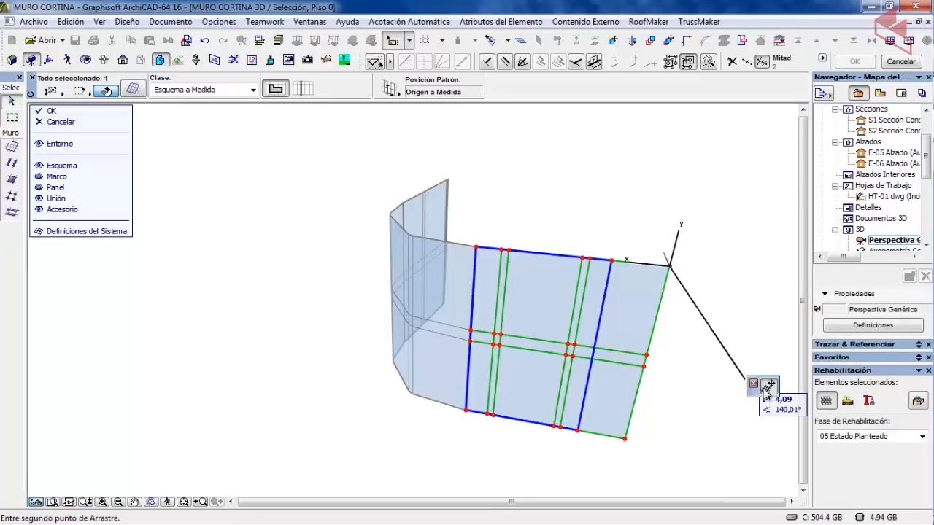
pyautogui.click(634, 264)
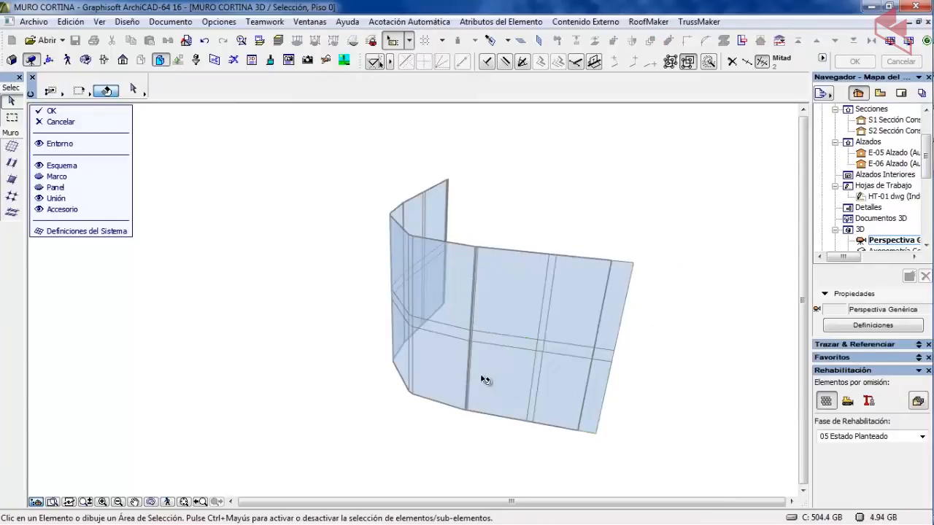
# Step: Undo all the scheme edits one by one, back through the fold nodes, until the curtain wall is a single flat segment
pyautogui.scroll(-4, 481, 378)
pyautogui.click(86, 60)
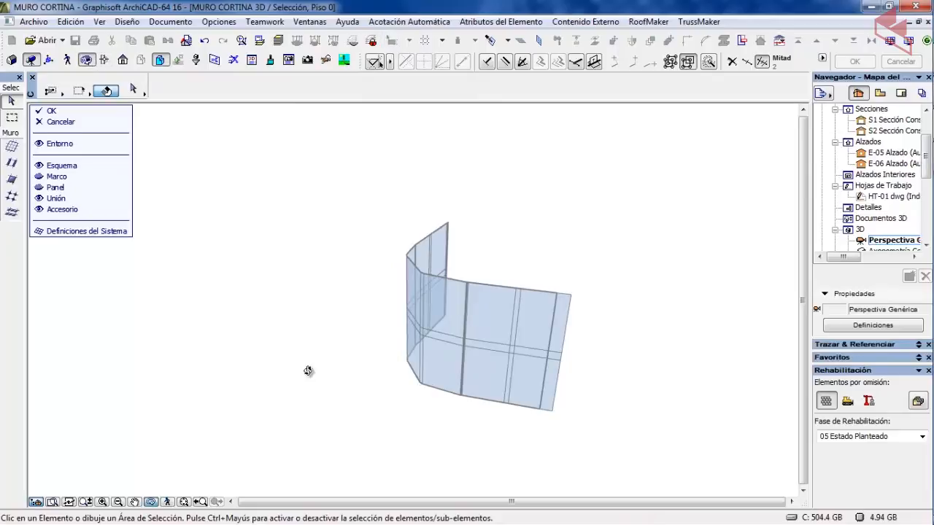
pyautogui.moveTo(308, 370); pyautogui.dragTo(409, 384)
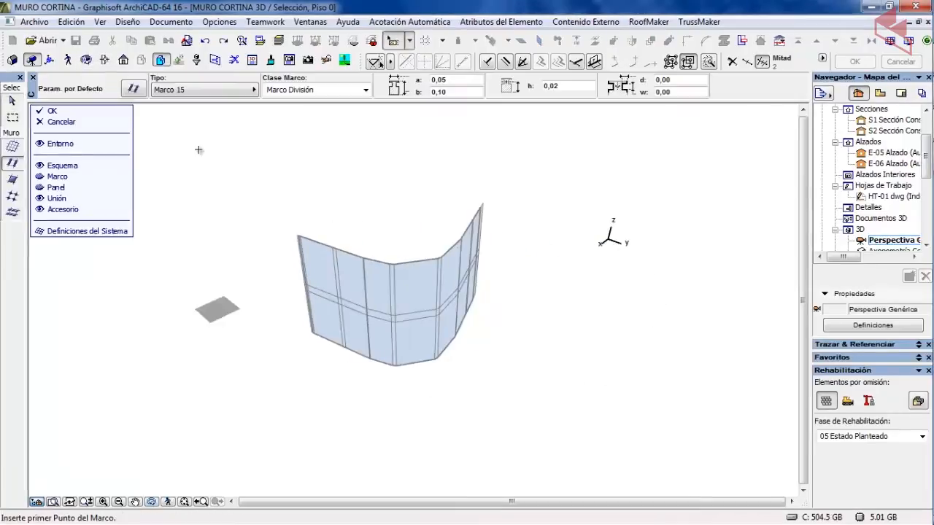
pyautogui.click(207, 43)
pyautogui.click(207, 42)
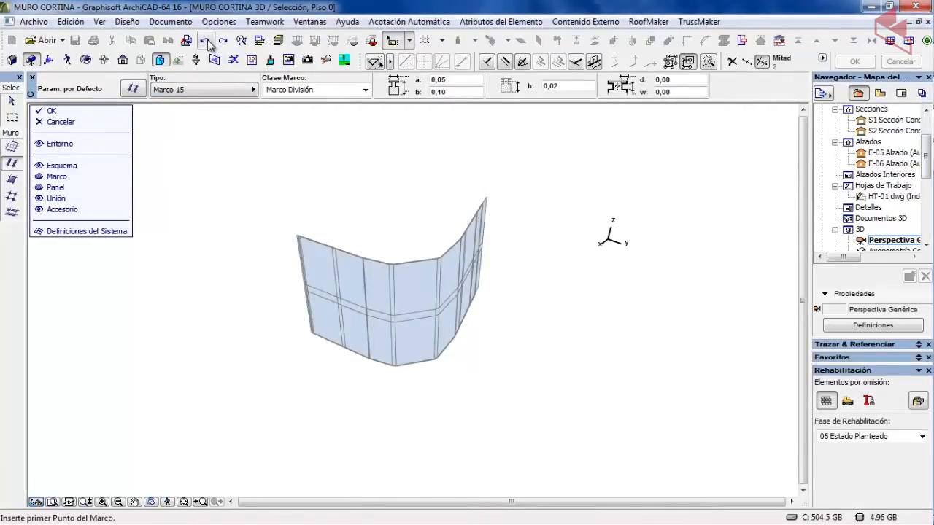
pyautogui.click(207, 42)
pyautogui.click(207, 42)
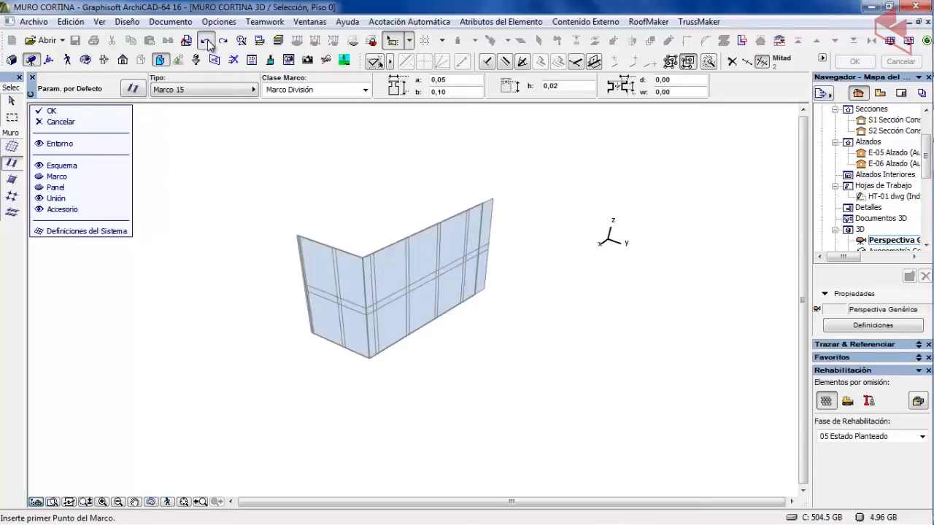
pyautogui.click(207, 43)
# Step: Insert a node in the upper edge of the flat scheme's contour, pull it down about 1.85 into the wall, and clear the selection
pyautogui.scroll(2, 236, 285)
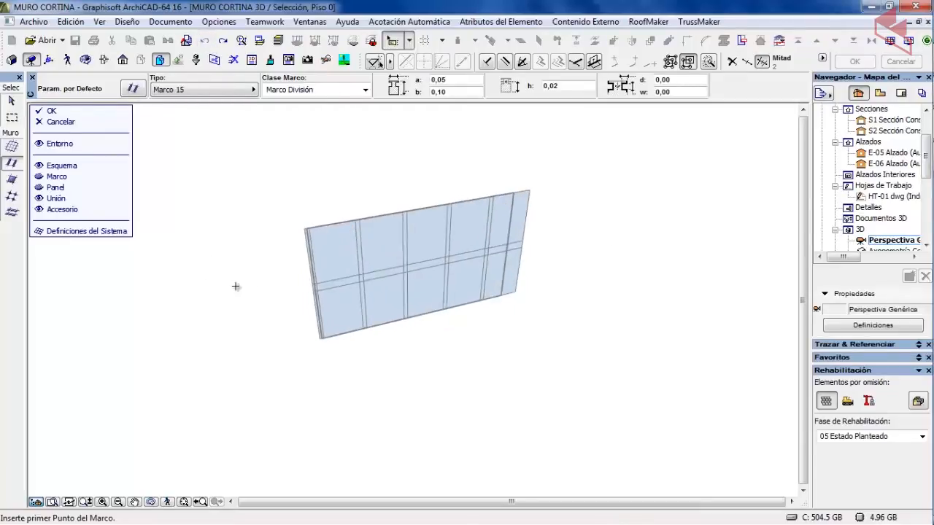
pyautogui.keyDown('shift'); pyautogui.moveTo(351, 230); pyautogui.dragTo(364, 281, button='middle'); pyautogui.keyUp('shift')
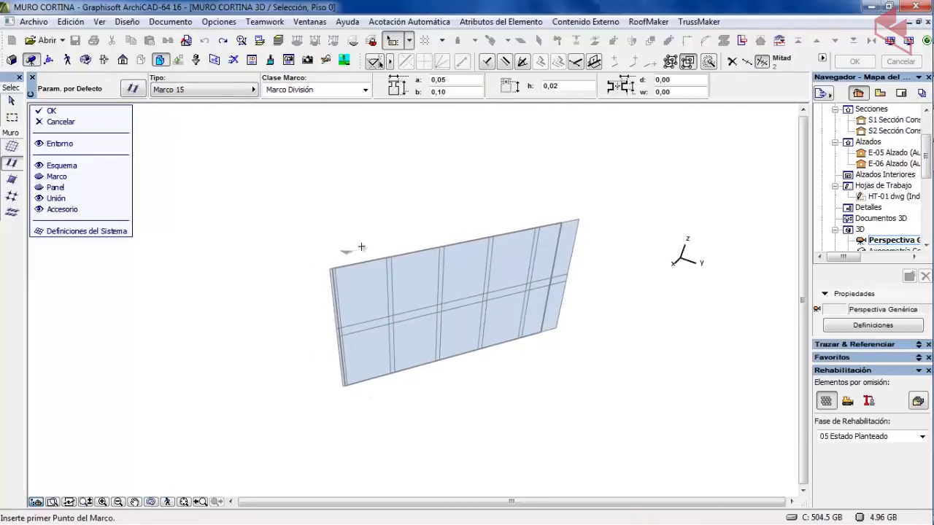
pyautogui.click(11, 101)
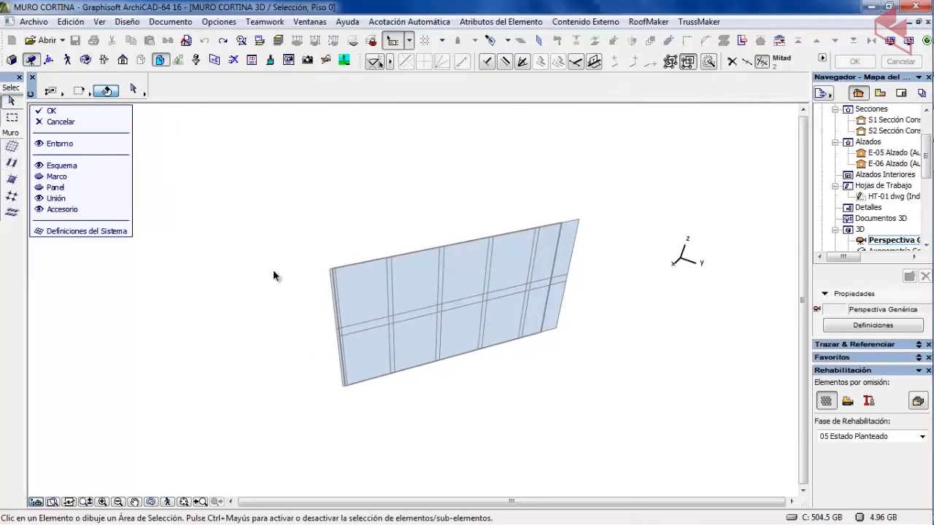
pyautogui.click(412, 284)
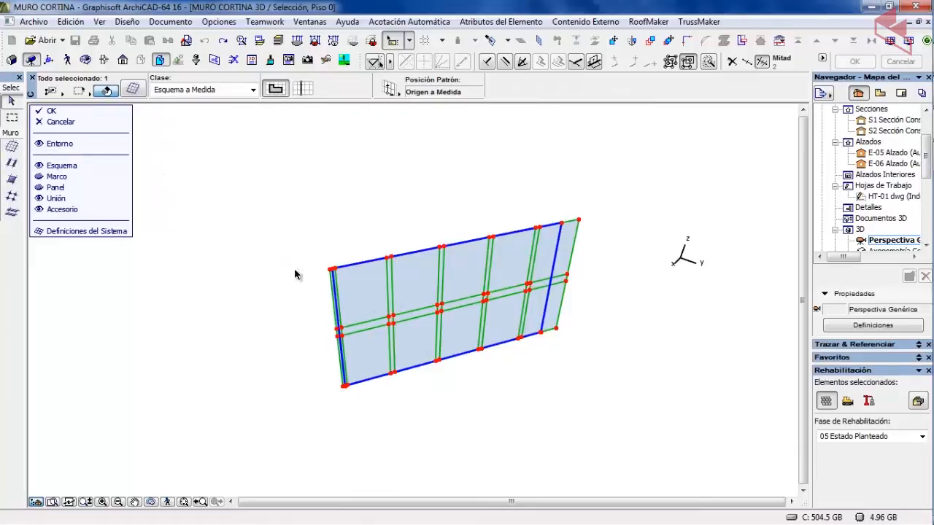
pyautogui.click(409, 256)
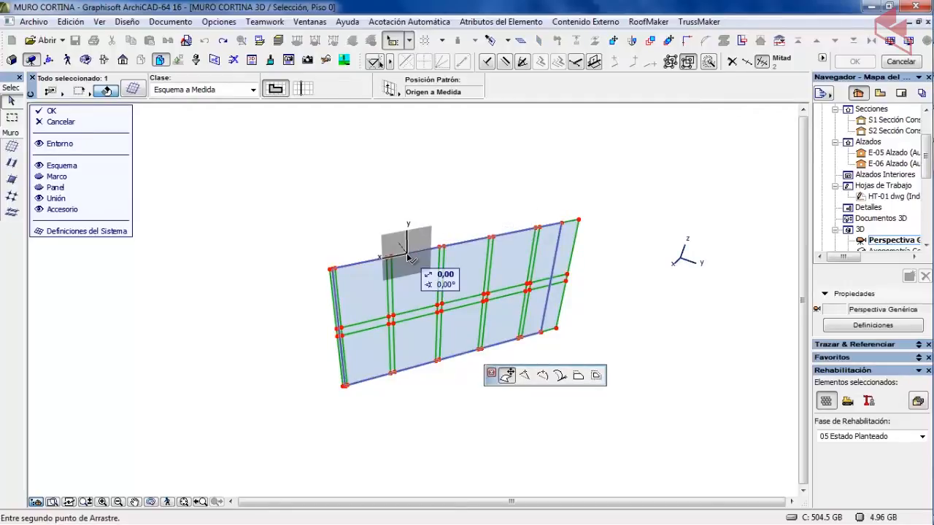
pyautogui.click(524, 375)
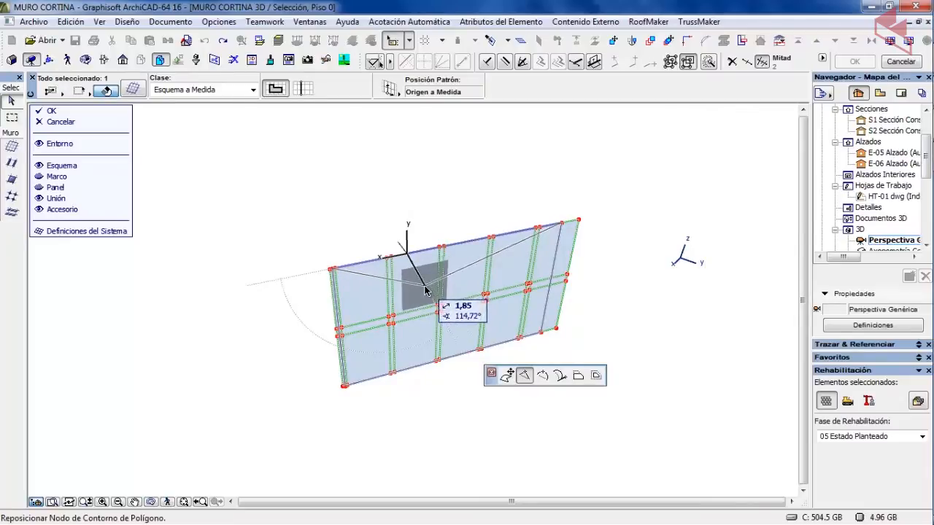
pyautogui.click(372, 315)
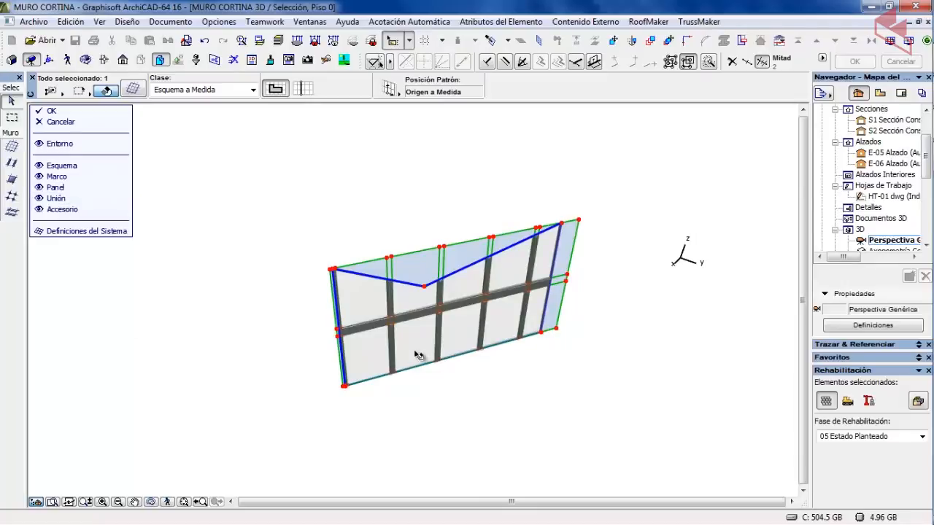
pyautogui.click(440, 202)
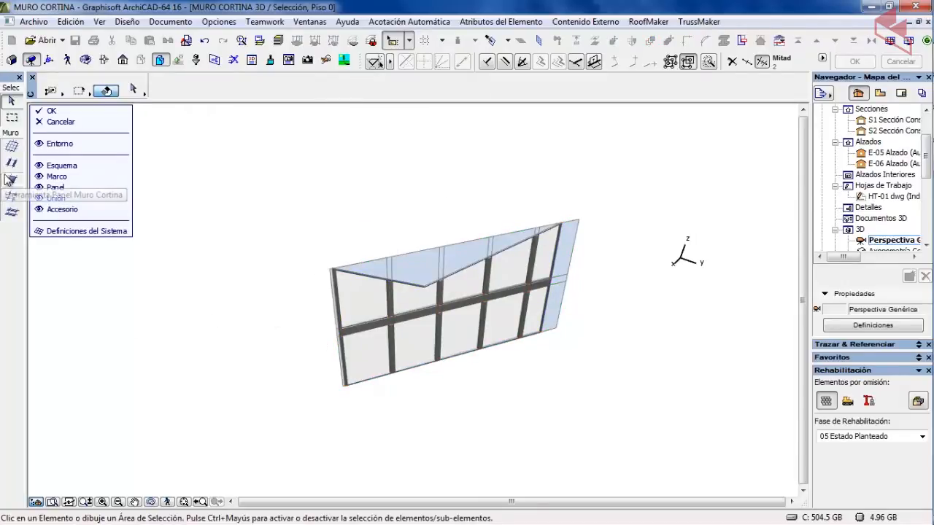
# Step: Hide the panels (Panel) and frames (Marco), and undo the last change to the scheme's contour
pyautogui.click(50, 189)
pyautogui.click(56, 179)
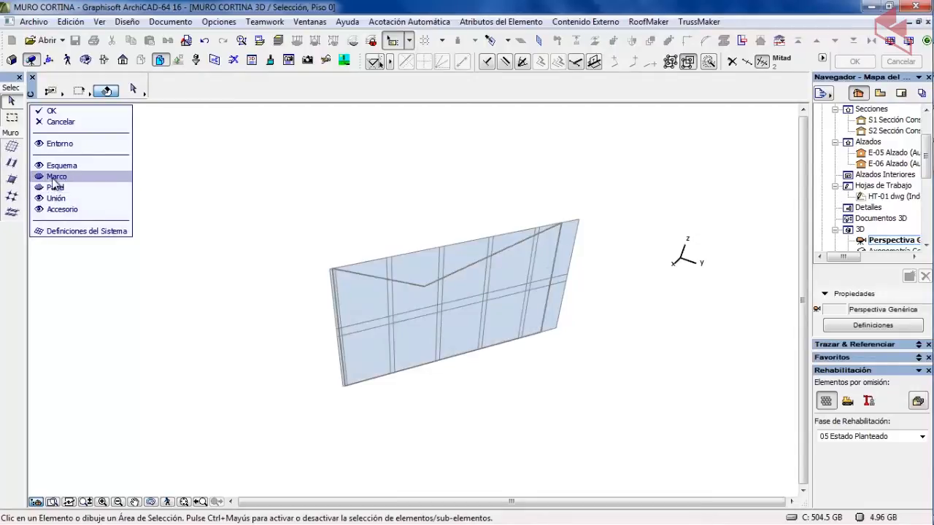
pyautogui.click(205, 42)
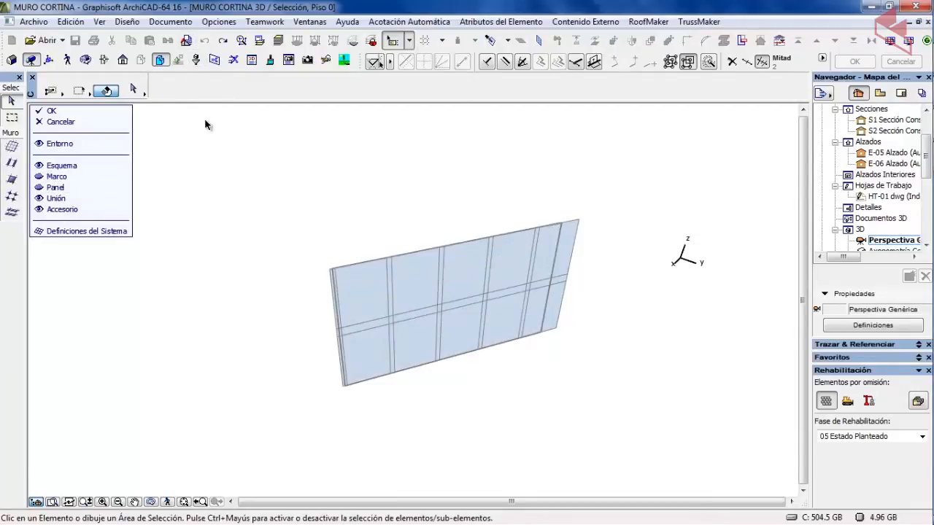
# Step: Curve the upper edge of the flat scheme's contour upward into an arch
pyautogui.click(458, 260)
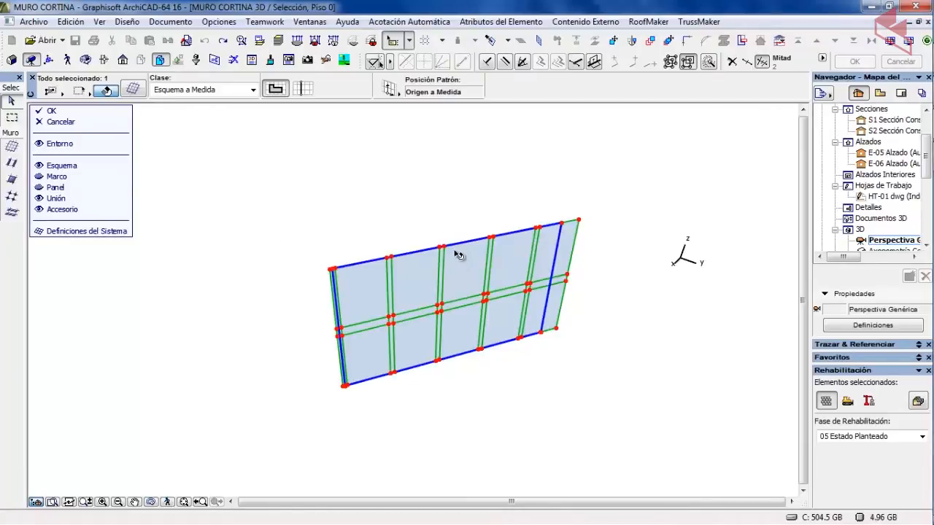
pyautogui.click(457, 243)
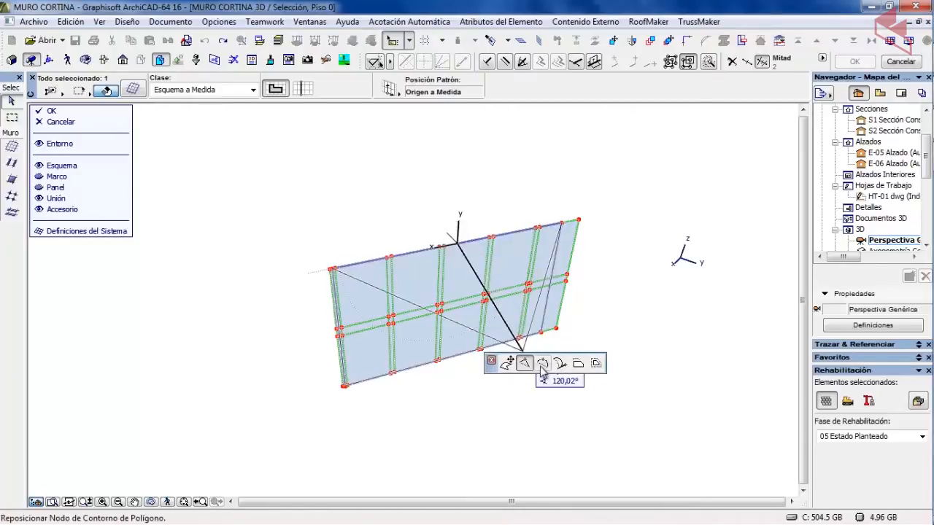
pyautogui.click(542, 363)
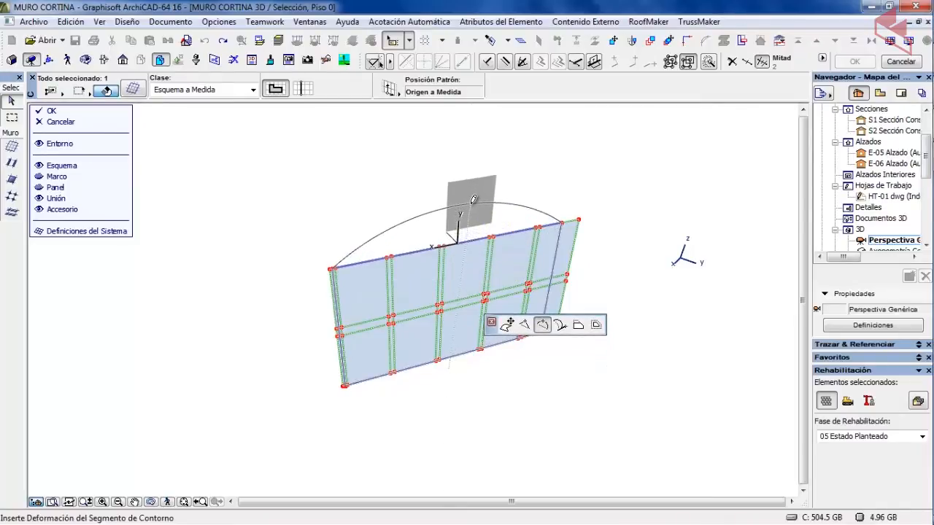
pyautogui.click(400, 237)
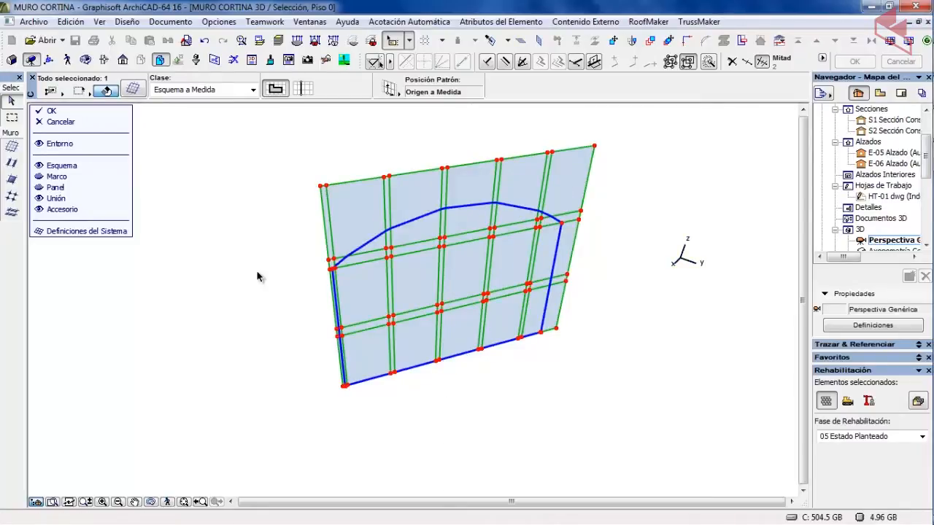
# Step: Show the frames (Marco) and panels (Panel) on the arched wall, hide them again, and undo the arch
pyautogui.click(57, 176)
pyautogui.click(55, 187)
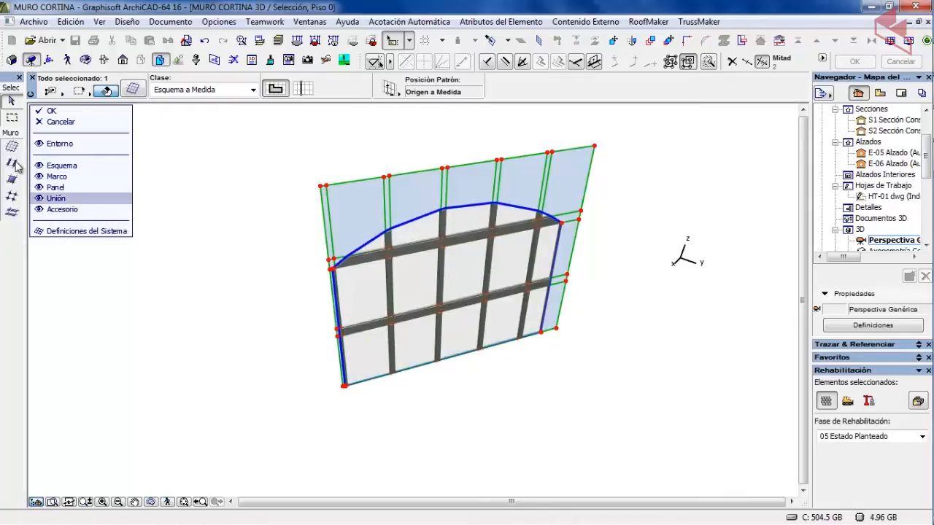
pyautogui.click(56, 187)
pyautogui.click(56, 189)
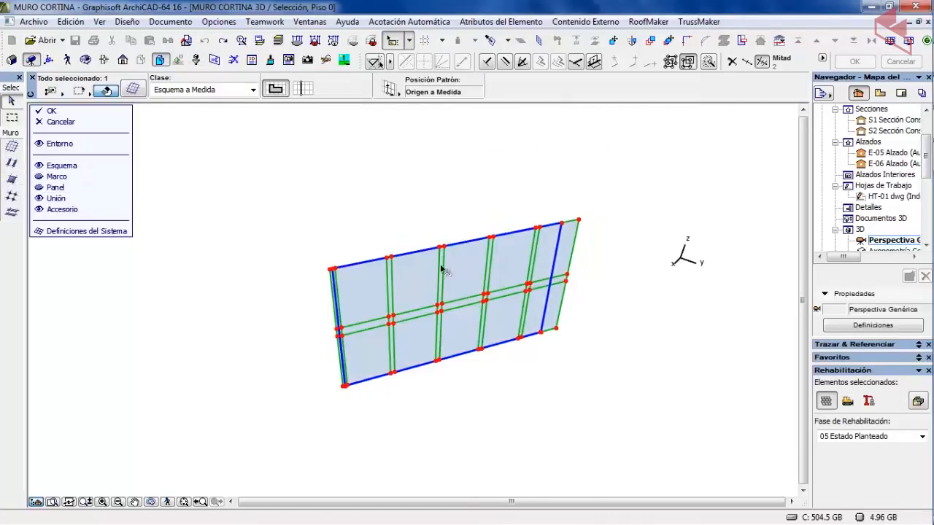
# Step: Try the curve, edge offset, all-edges offset and move (Mover Contorno) options on the upper edge of the scheme's contour
pyautogui.click(461, 248)
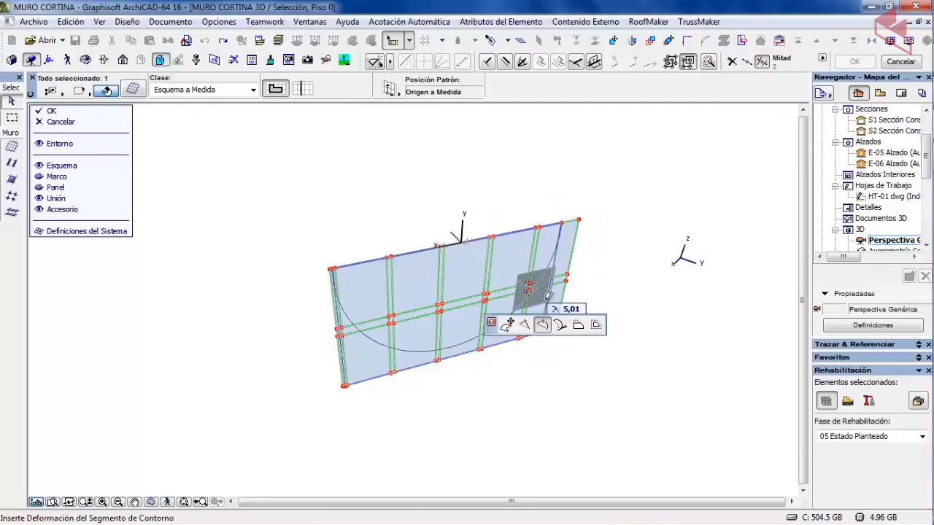
pyautogui.click(580, 327)
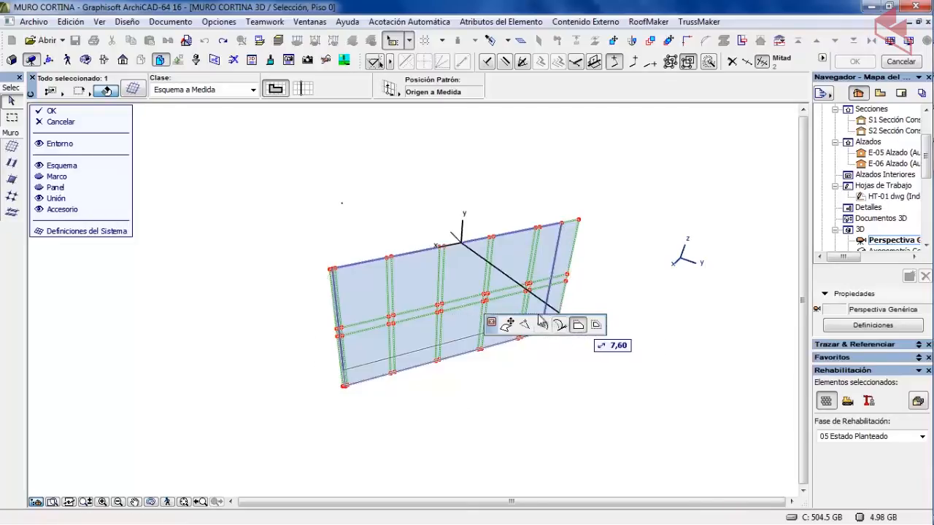
pyautogui.click(596, 322)
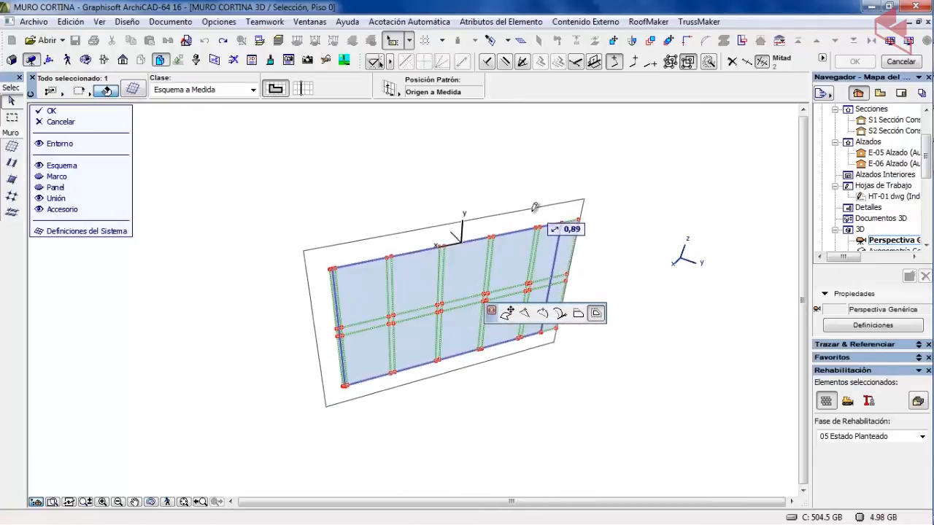
pyautogui.press('Escape')
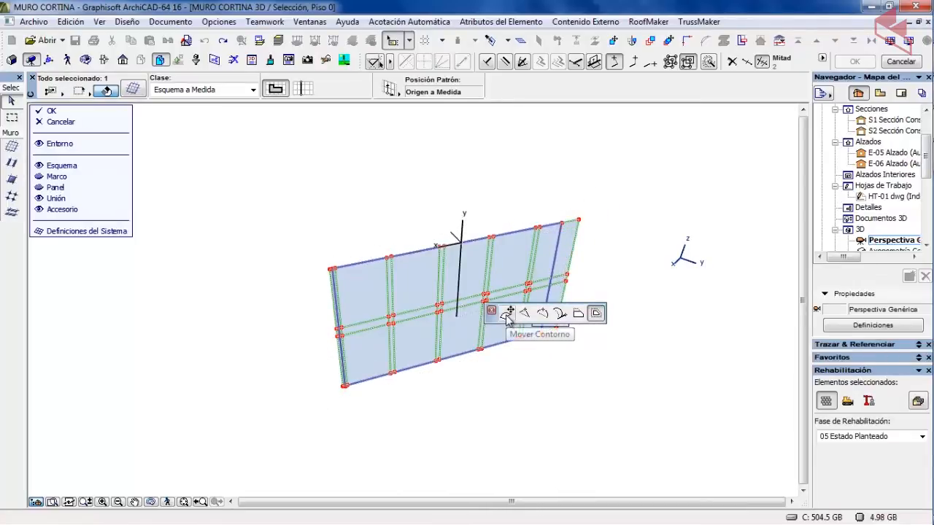
pyautogui.click(507, 314)
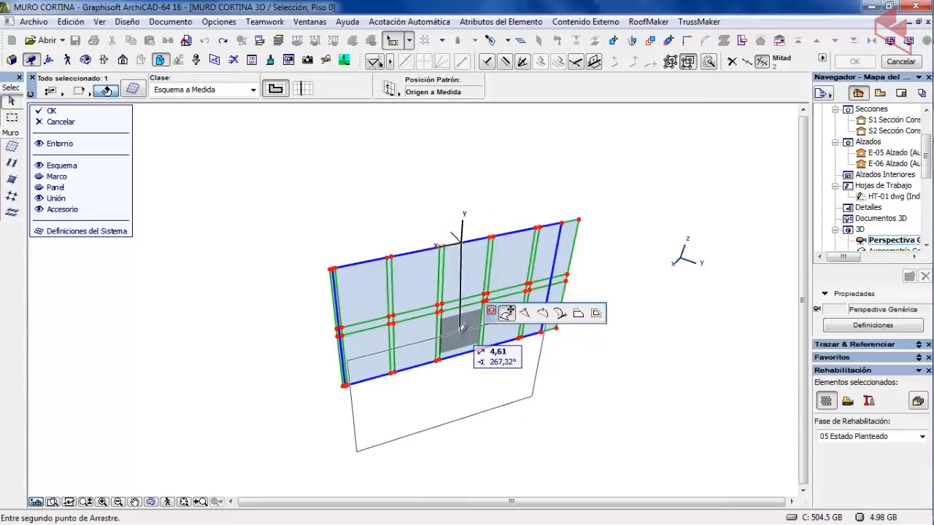
pyautogui.click(372, 277)
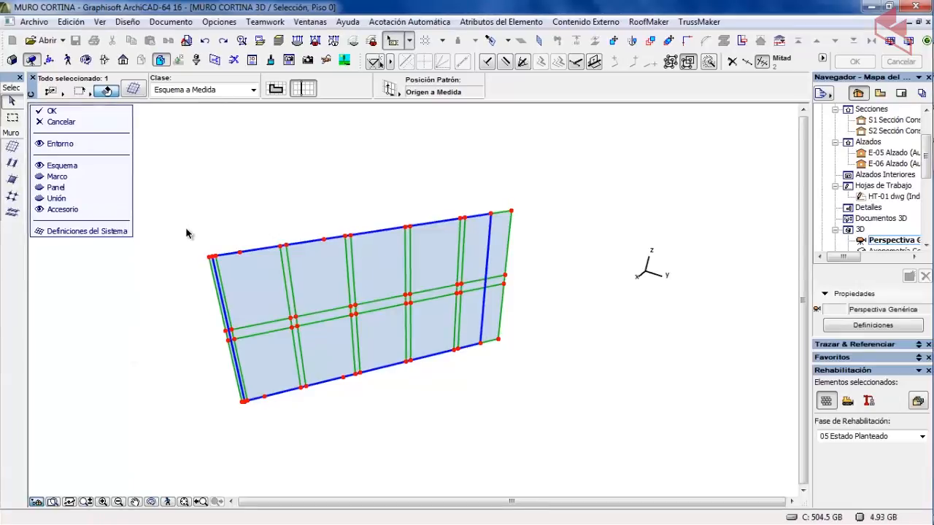
# Step: Switch the 3D view to a frontal parallel projection of the wall with a camera azimuth of -90°
pyautogui.click(49, 60)
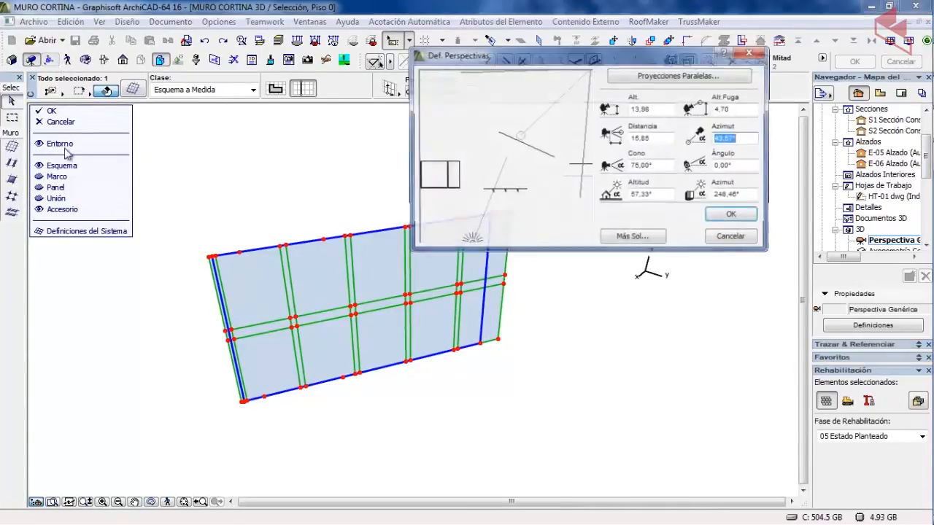
pyautogui.click(654, 77)
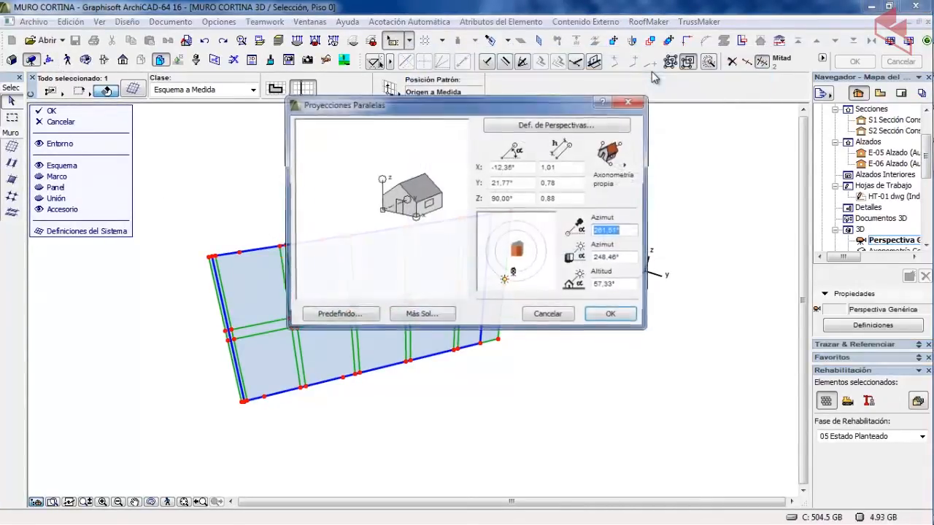
pyautogui.moveTo(519, 276); pyautogui.dragTo(519, 274)
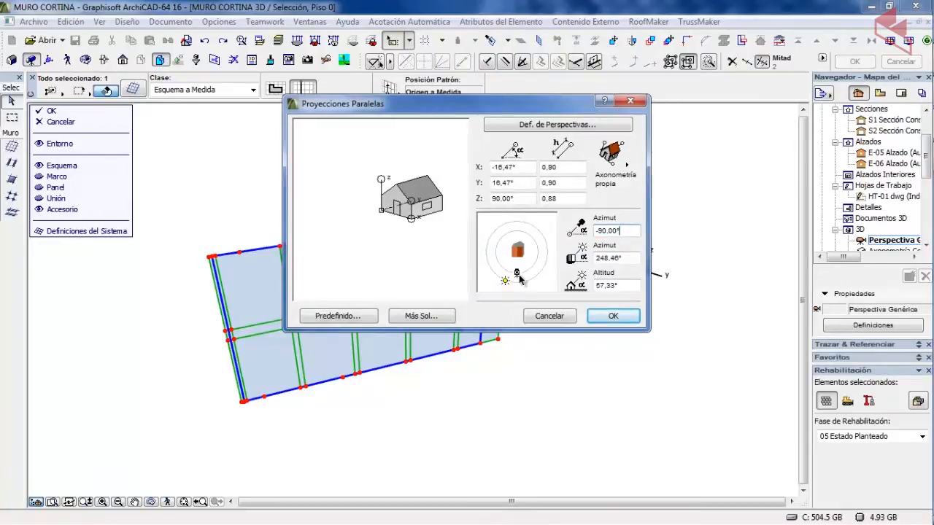
pyautogui.click(617, 159)
pyautogui.click(646, 184)
pyautogui.click(611, 315)
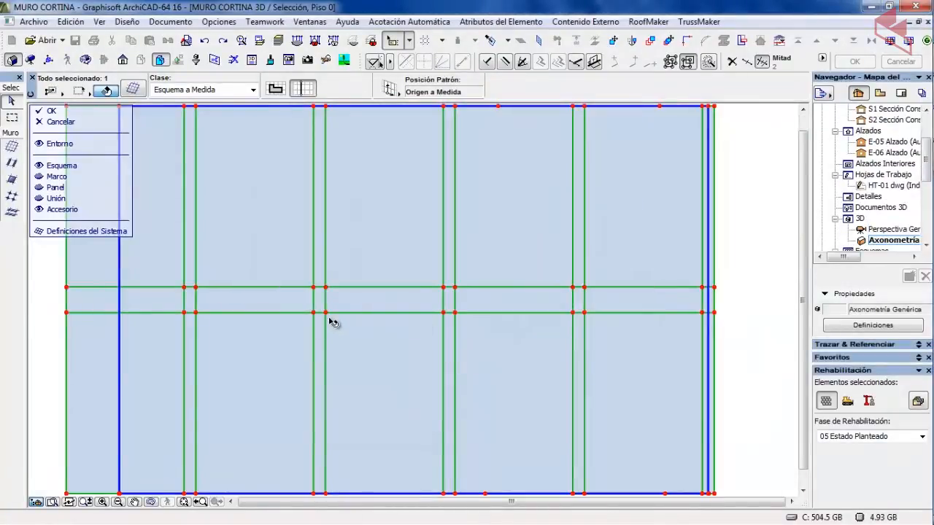
pyautogui.moveTo(305, 305); pyautogui.dragTo(368, 304, button='middle')
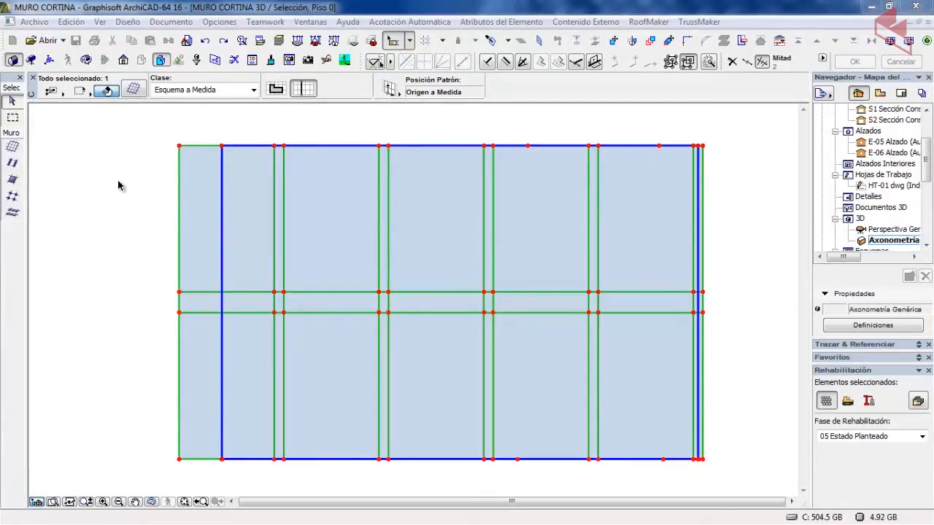
# Step: Clear the selection and activate the Scheme tool for inserting grid lines
pyautogui.click(106, 90)
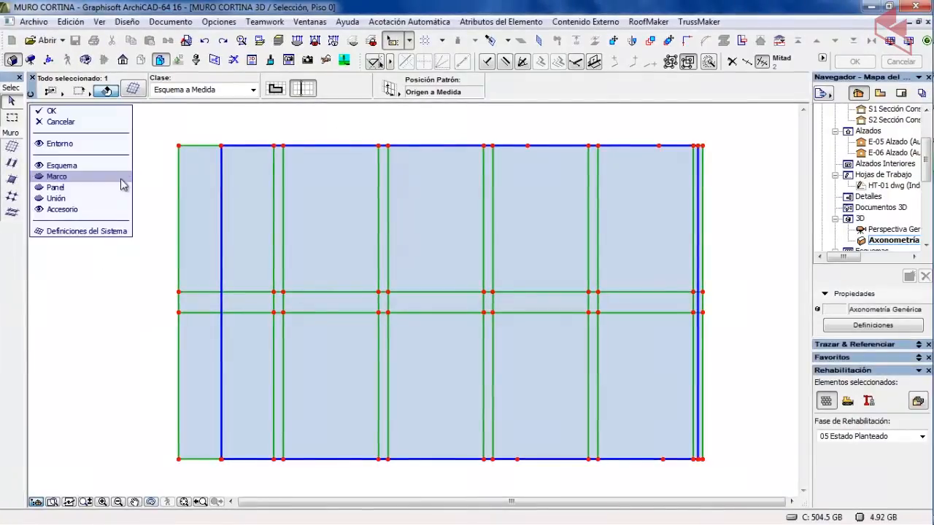
pyautogui.click(162, 122)
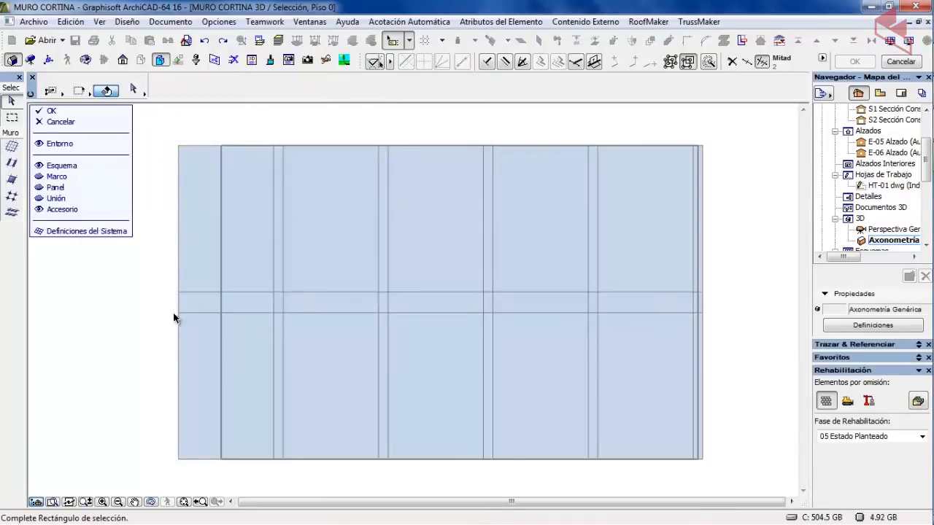
pyautogui.click(172, 122)
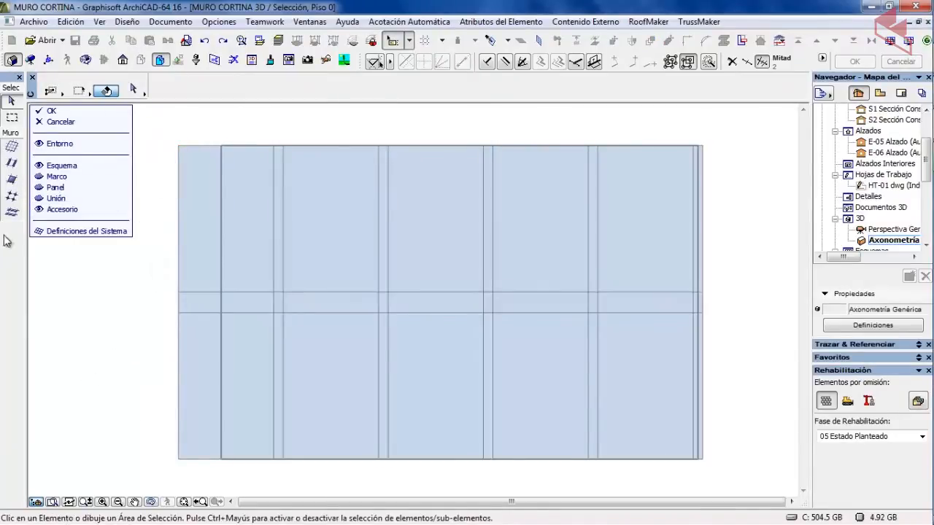
pyautogui.click(10, 148)
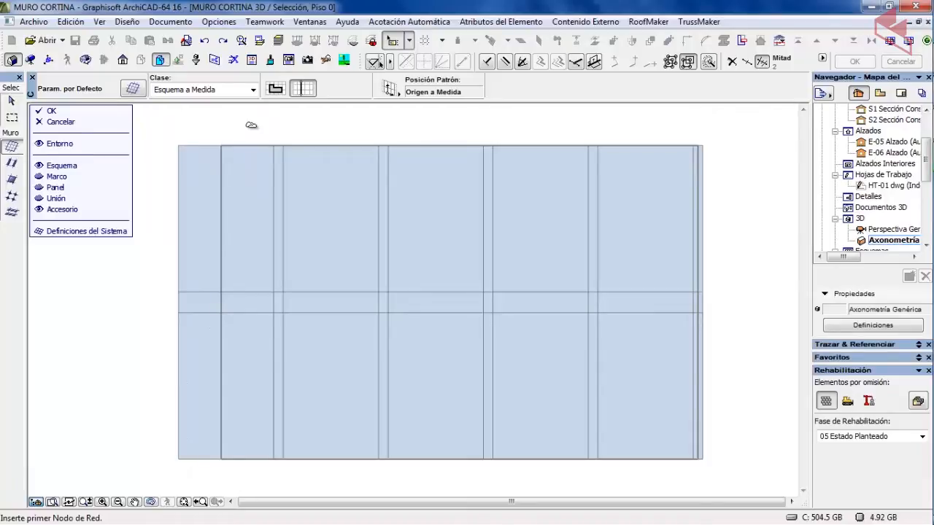
# Step: Insert two vertical grid lines through the second and third panel columns and two horizontal ones through the upper and lower panel rows
pyautogui.click(314, 145)
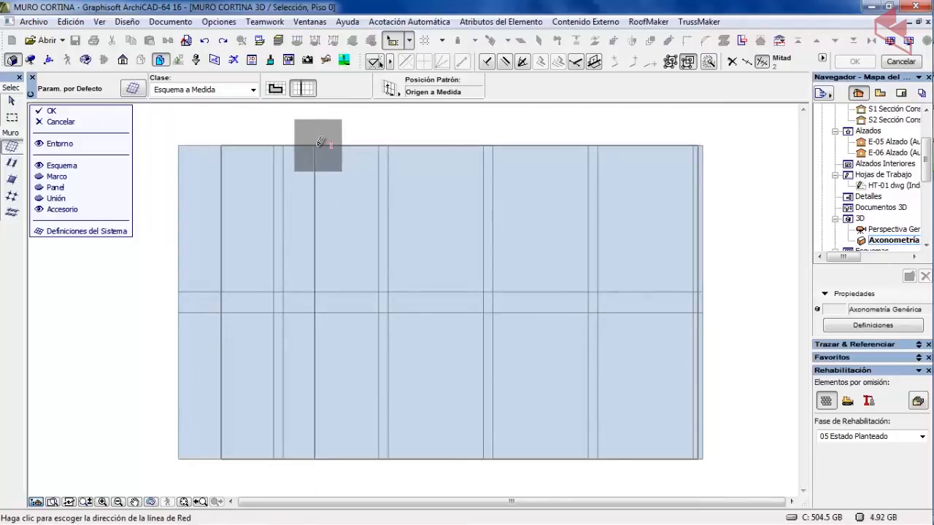
pyautogui.click(319, 142)
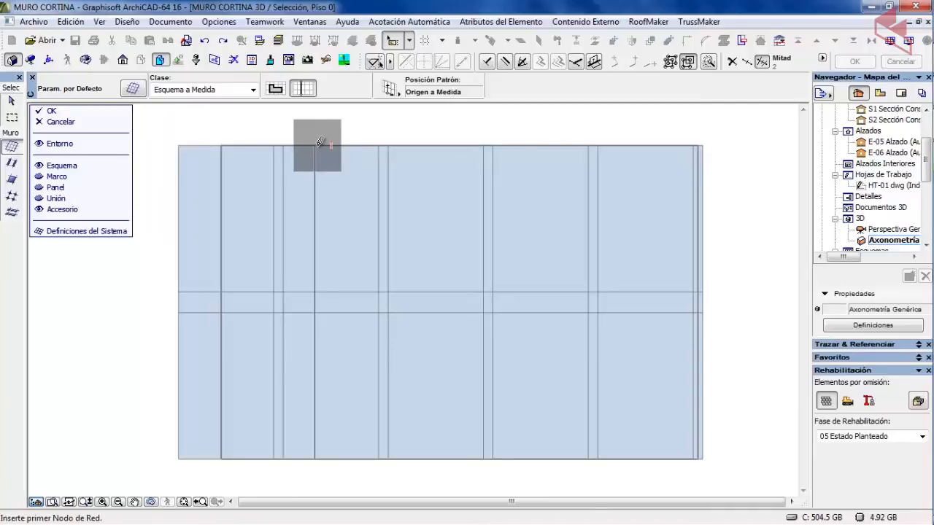
pyautogui.click(179, 220)
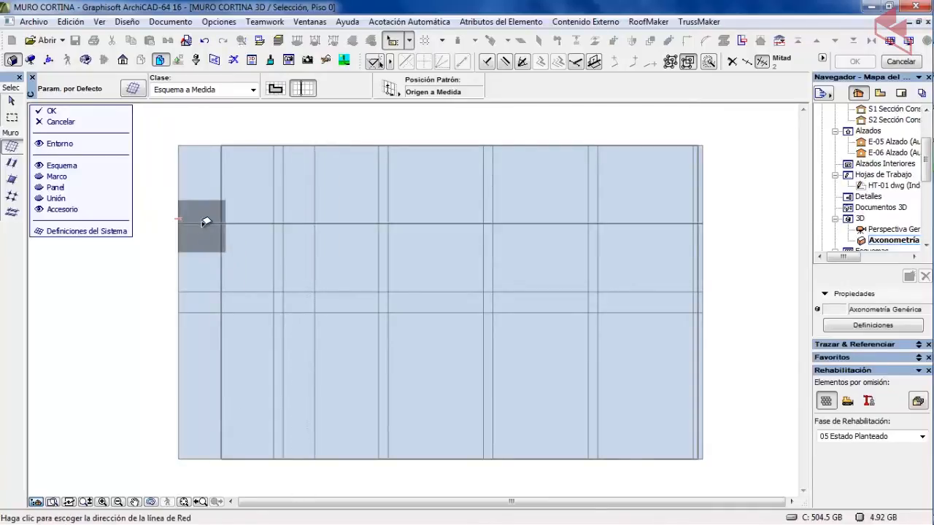
pyautogui.click(205, 221)
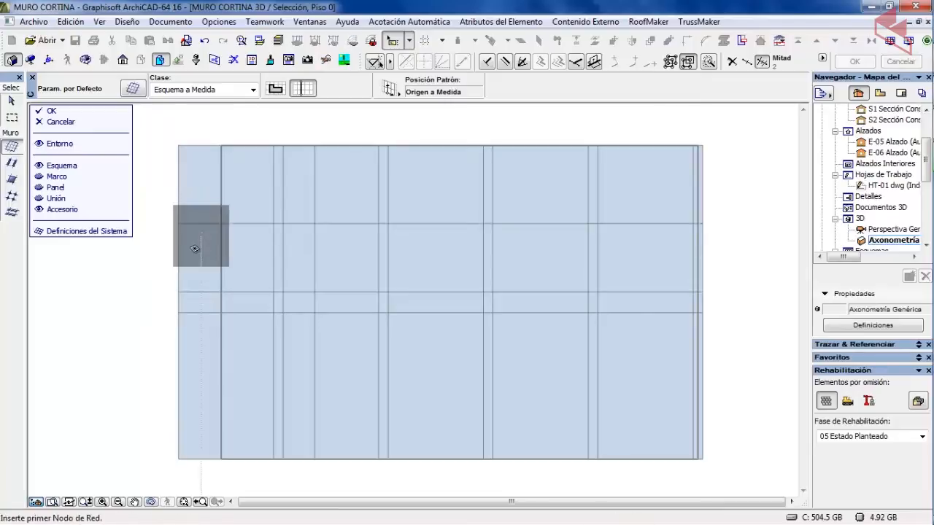
pyautogui.click(179, 369)
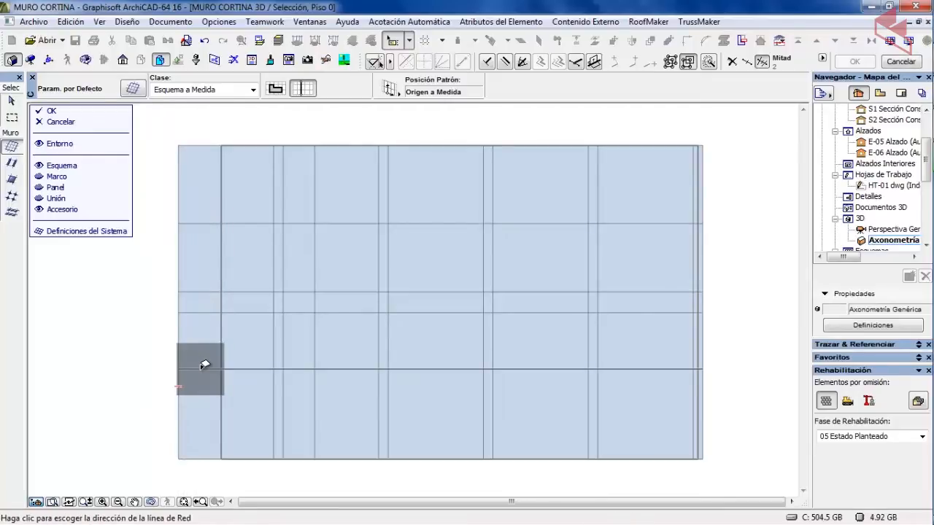
pyautogui.click(204, 365)
pyautogui.click(437, 145)
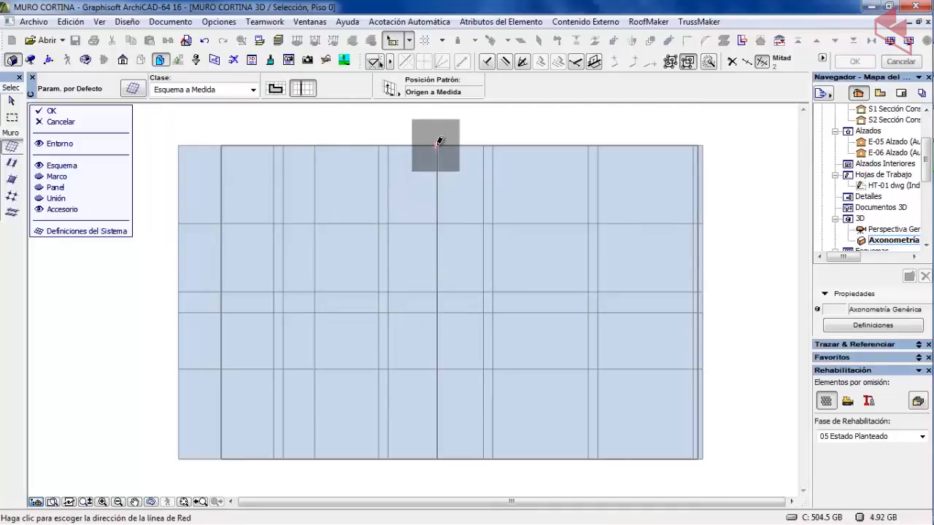
pyautogui.click(441, 150)
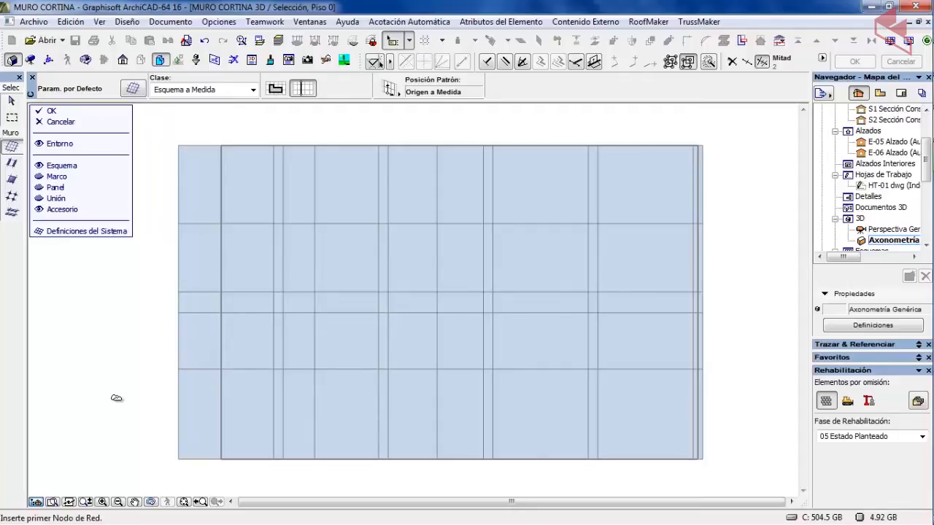
# Step: Display the frames (Marco) and panels (Panel) without the scheme (Esquema), and undo the four inserted grid lines
pyautogui.click(59, 177)
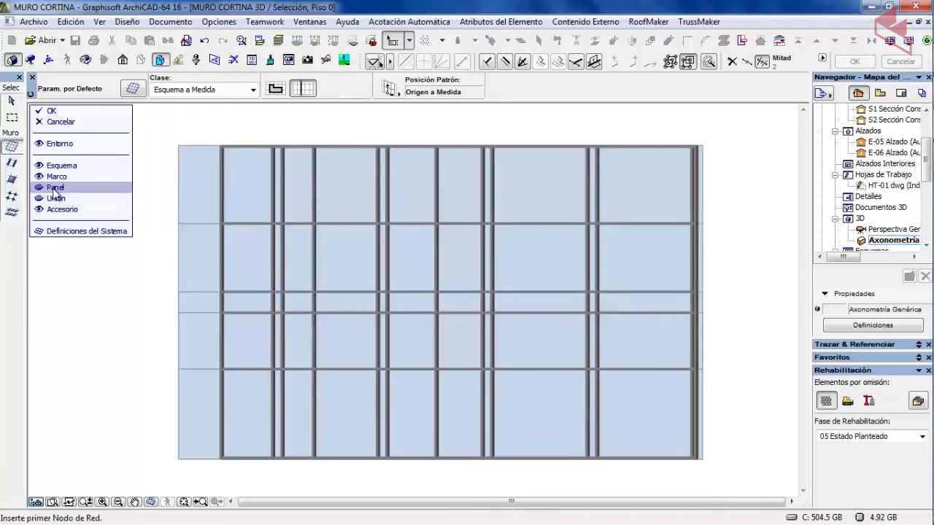
pyautogui.click(54, 189)
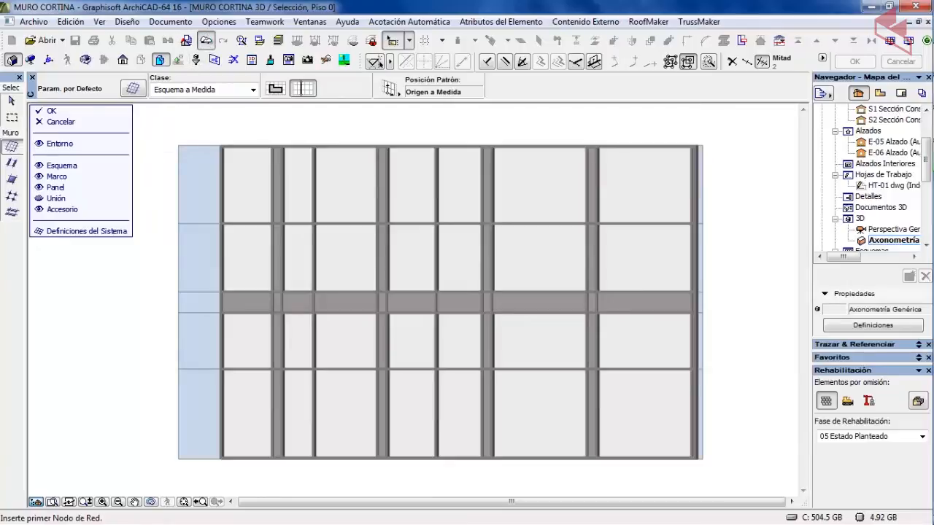
pyautogui.click(206, 41)
pyautogui.click(205, 41)
pyautogui.click(206, 41)
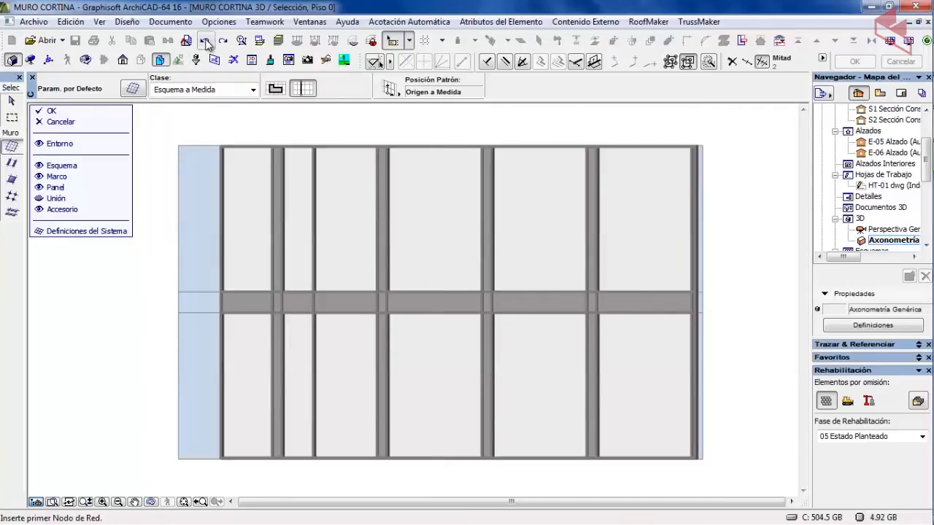
pyautogui.click(206, 41)
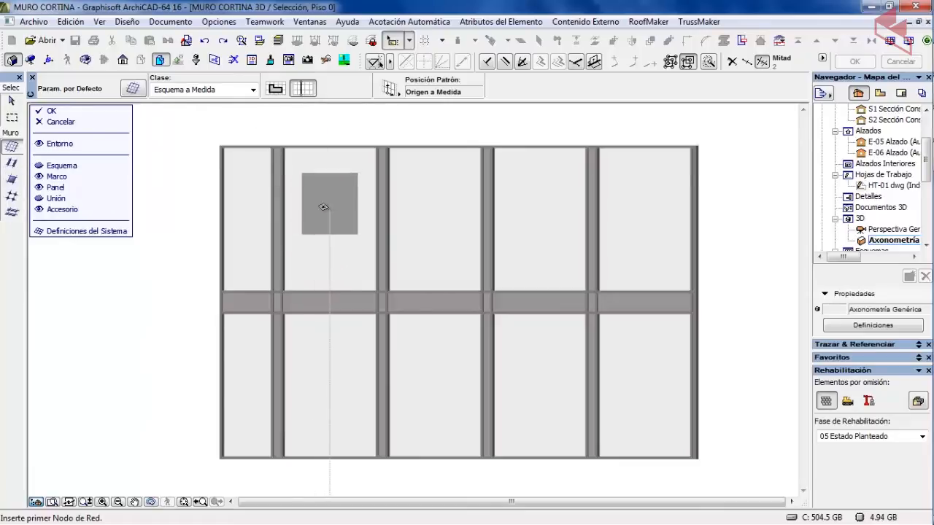
# Step: Insert a horizontal grid line across the wall through the upper panel row, slightly above the row's middle
pyautogui.click(222, 143)
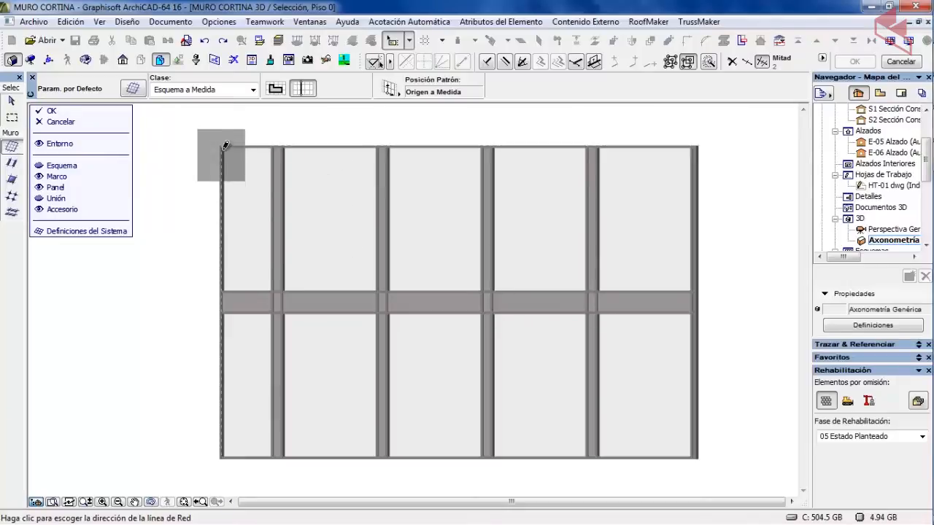
pyautogui.click(261, 170)
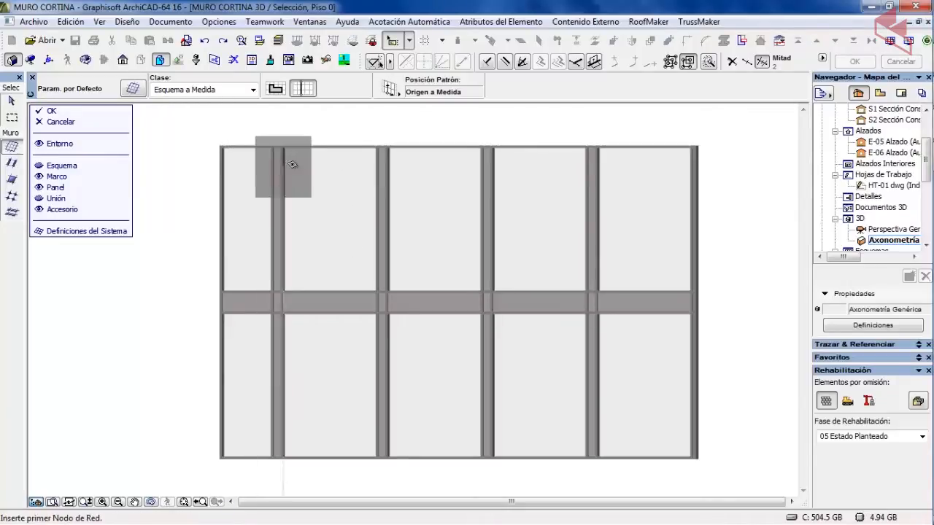
pyautogui.click(220, 210)
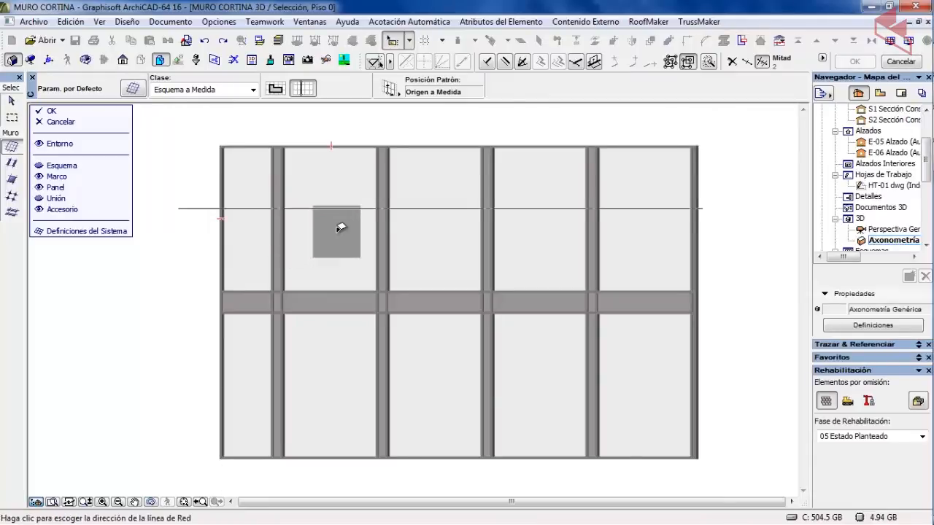
pyautogui.click(340, 228)
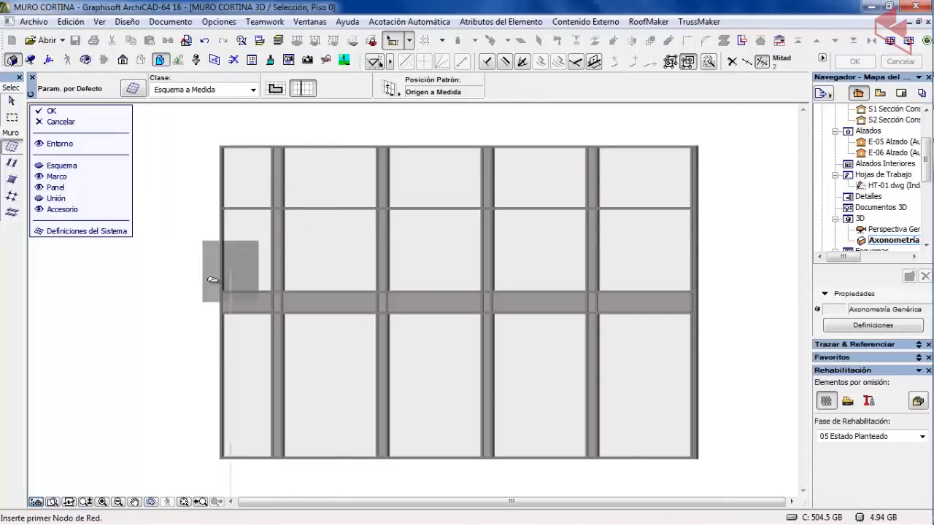
# Step: Insert three vertical grid lines through the middles of the second, third and fourth panel columns
pyautogui.click(332, 145)
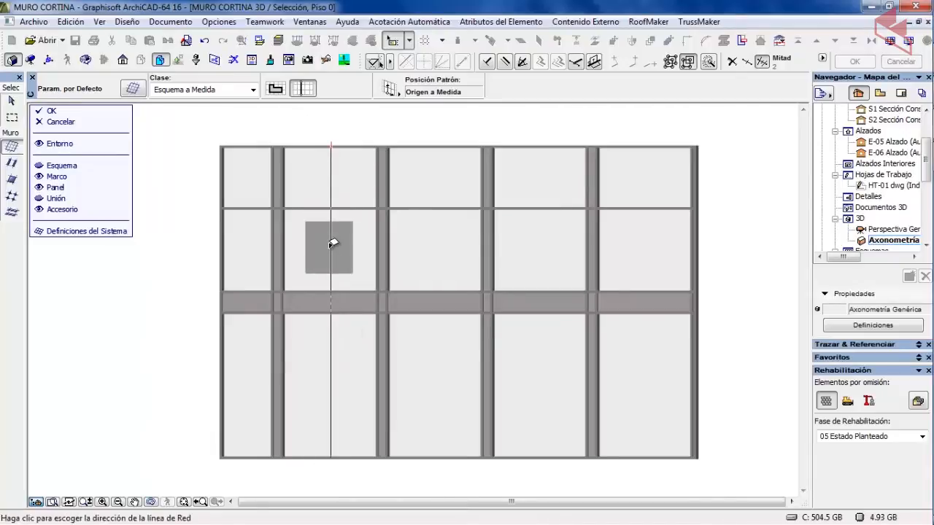
pyautogui.click(331, 245)
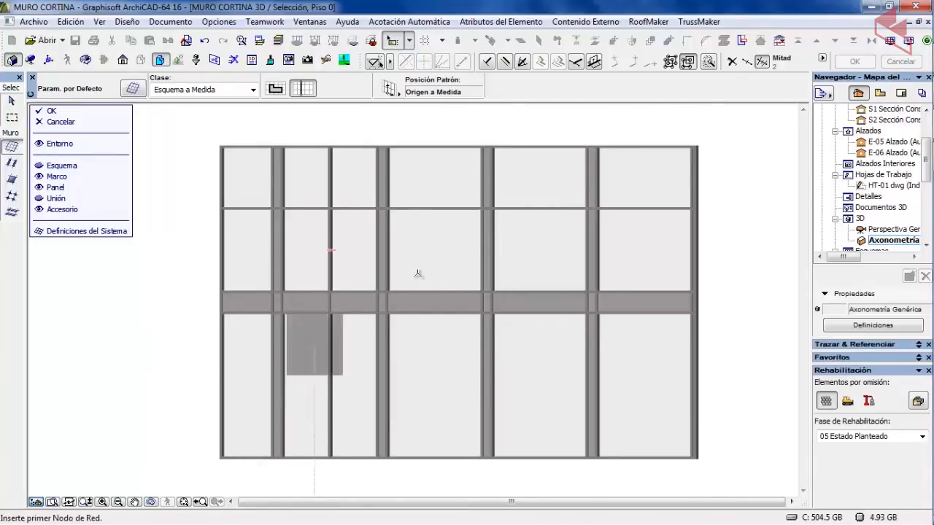
pyautogui.click(436, 145)
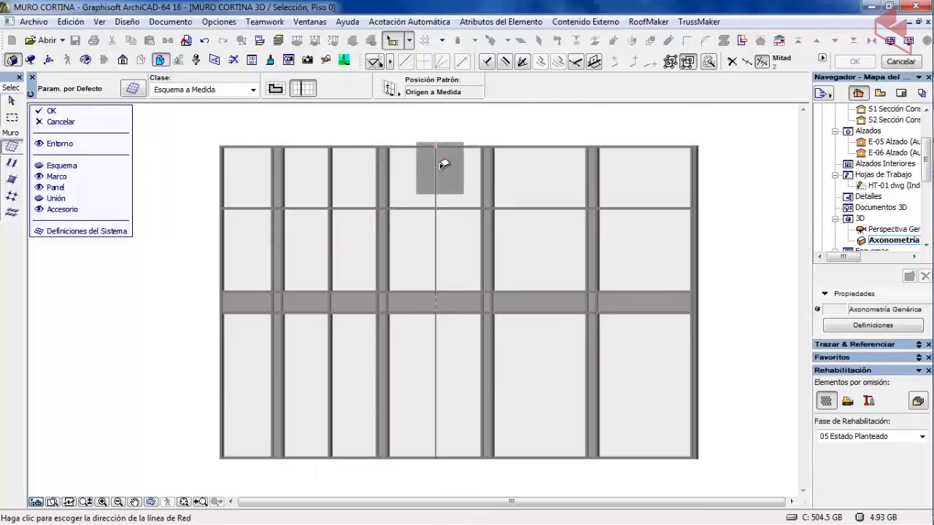
pyautogui.click(441, 159)
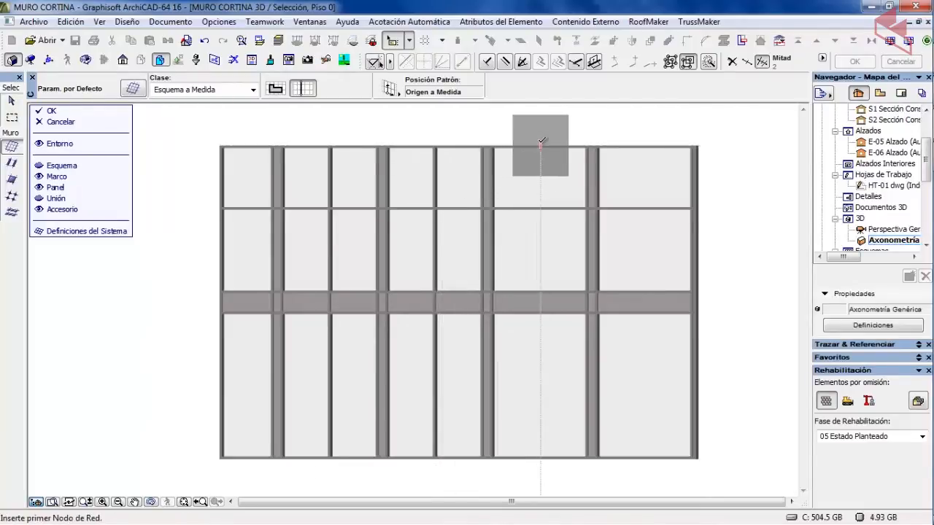
pyautogui.click(538, 144)
pyautogui.click(524, 182)
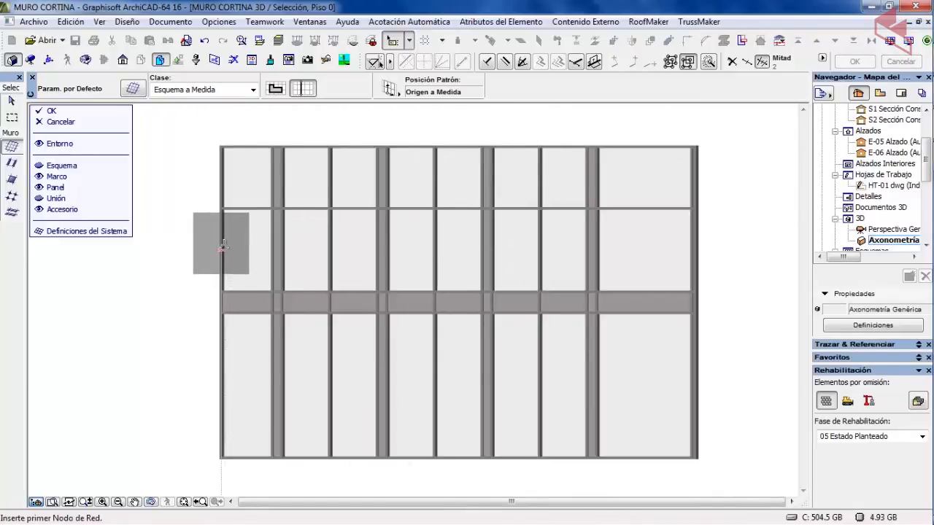
# Step: Insert horizontal grid lines midway between the upper line and the central band and through the lower row's middle, plus a vertical one halving the fifth column
pyautogui.click(222, 249)
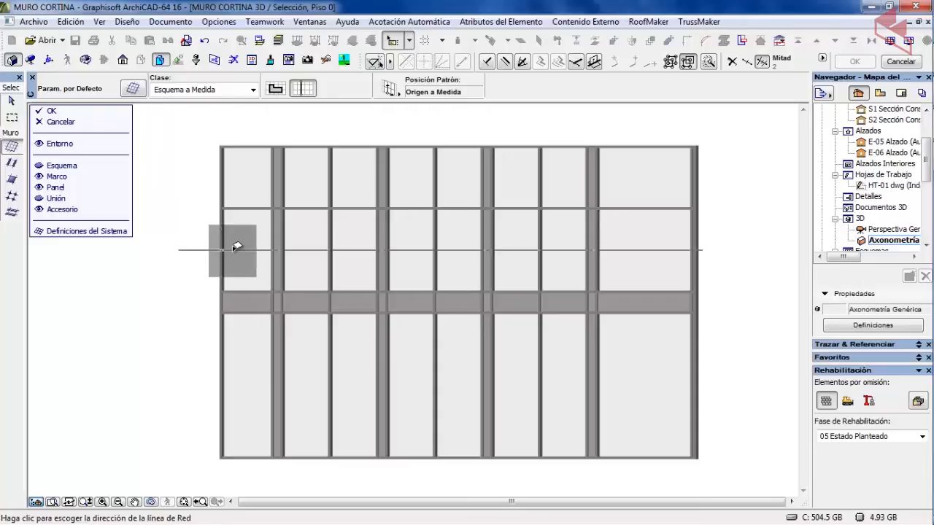
pyautogui.click(236, 247)
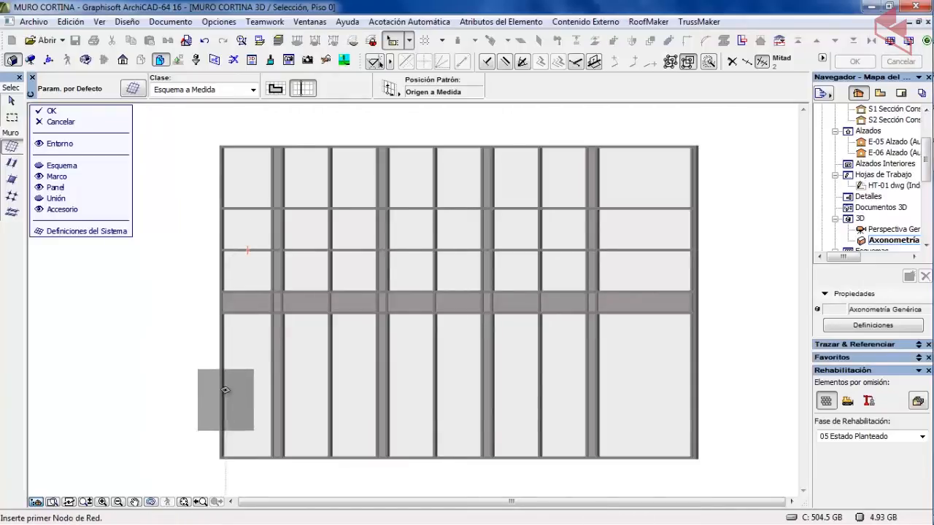
pyautogui.click(223, 383)
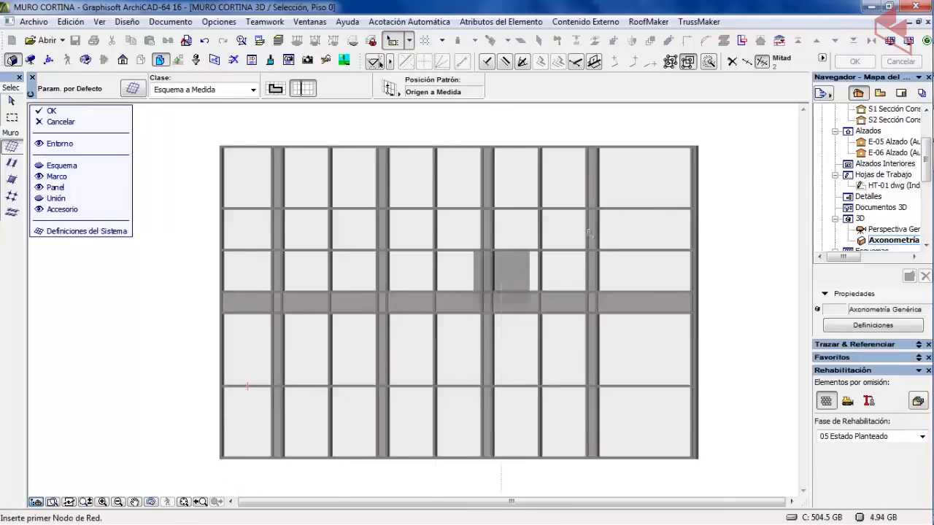
pyautogui.click(647, 145)
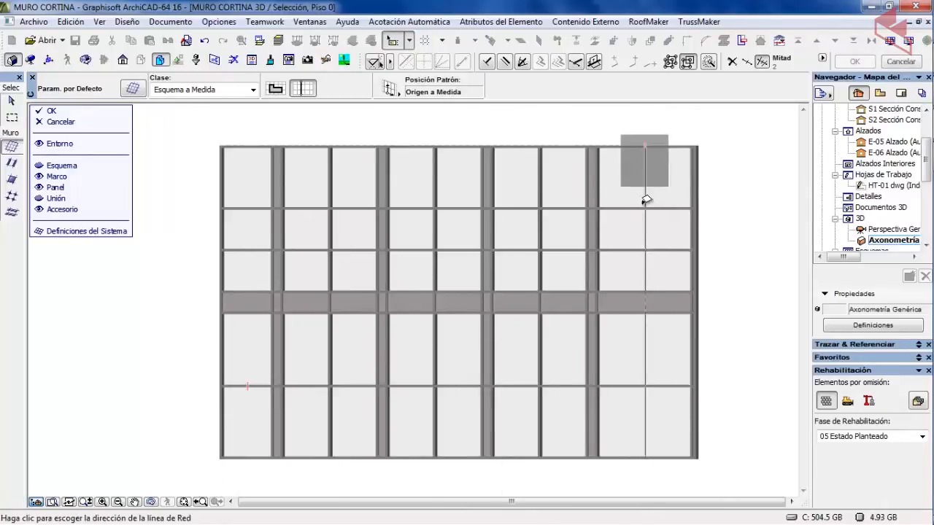
pyautogui.click(645, 228)
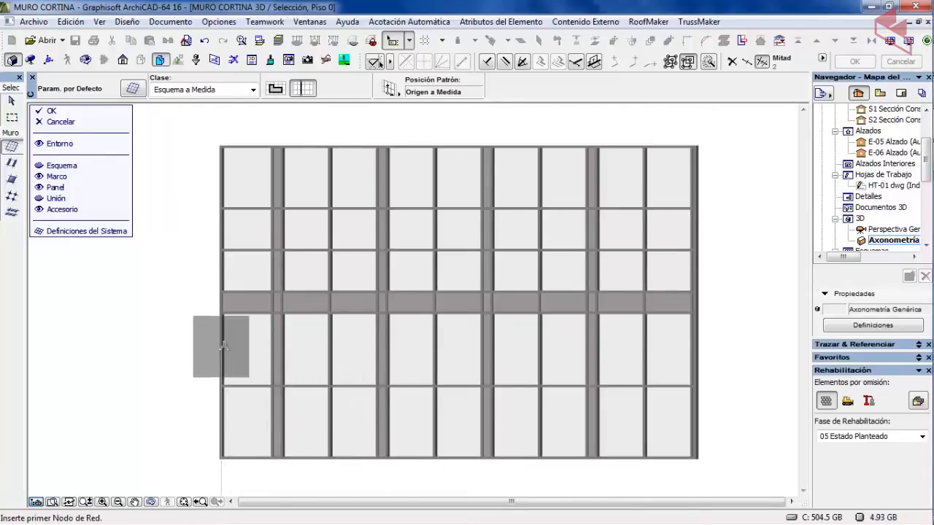
# Step: Insert three more horizontal grid lines, halving both parts of the lower panel row and the topmost part of the upper row
pyautogui.click(223, 347)
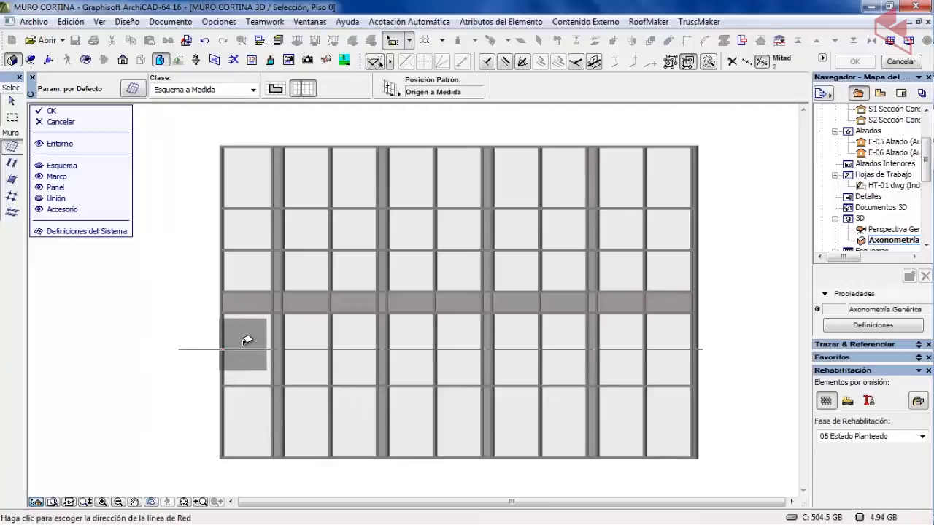
pyautogui.click(247, 341)
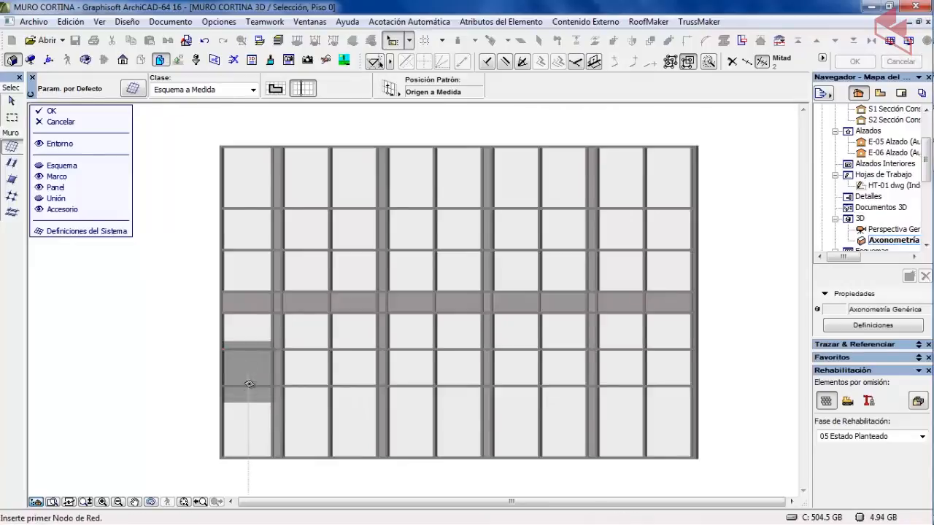
pyautogui.click(223, 421)
pyautogui.click(247, 419)
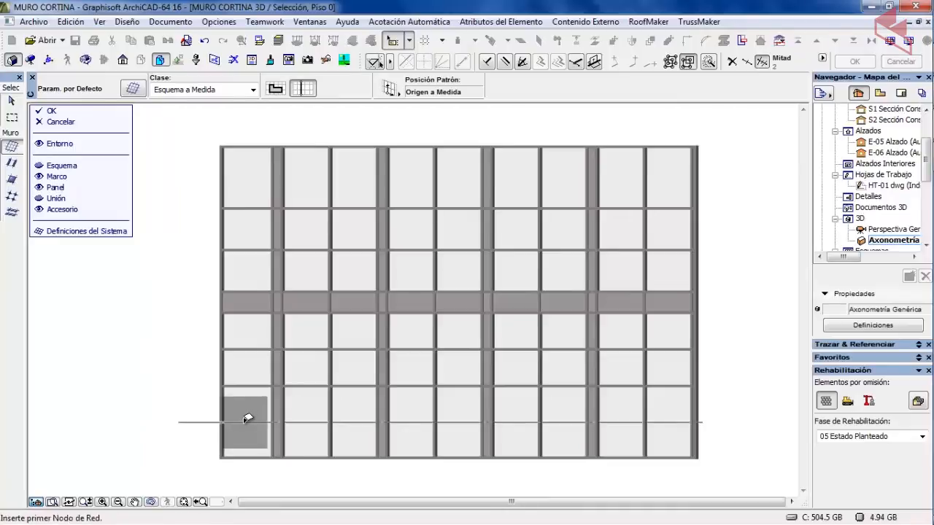
pyautogui.click(222, 176)
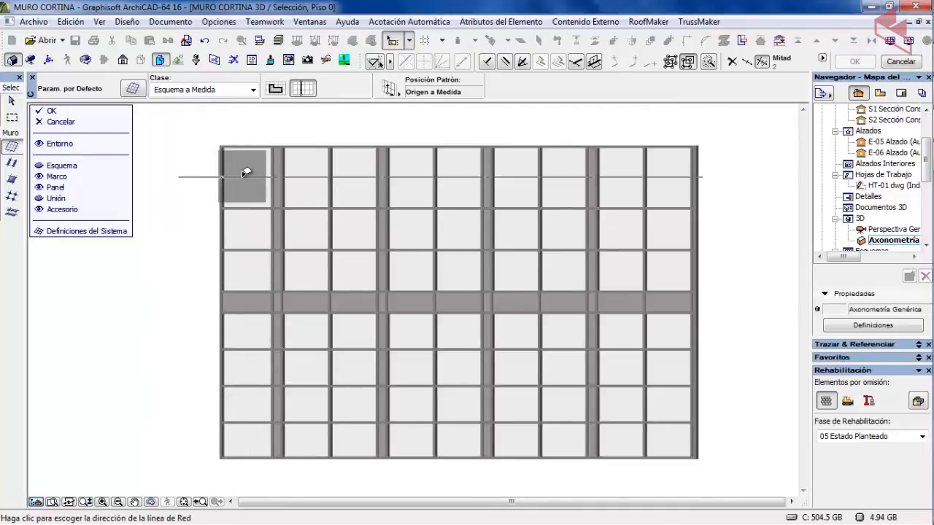
pyautogui.click(245, 172)
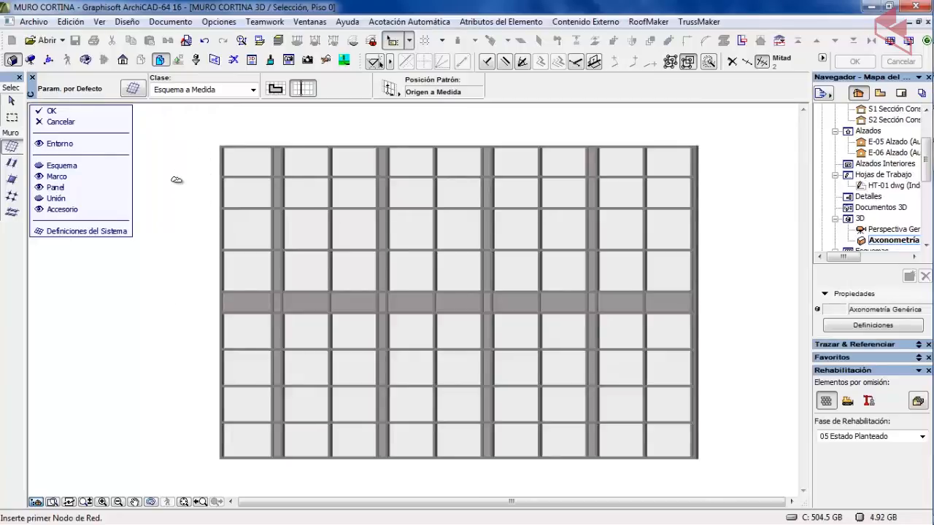
# Step: Select all six thin horizontal frame lines, three above and three below the central band, and delete them
pyautogui.click(12, 100)
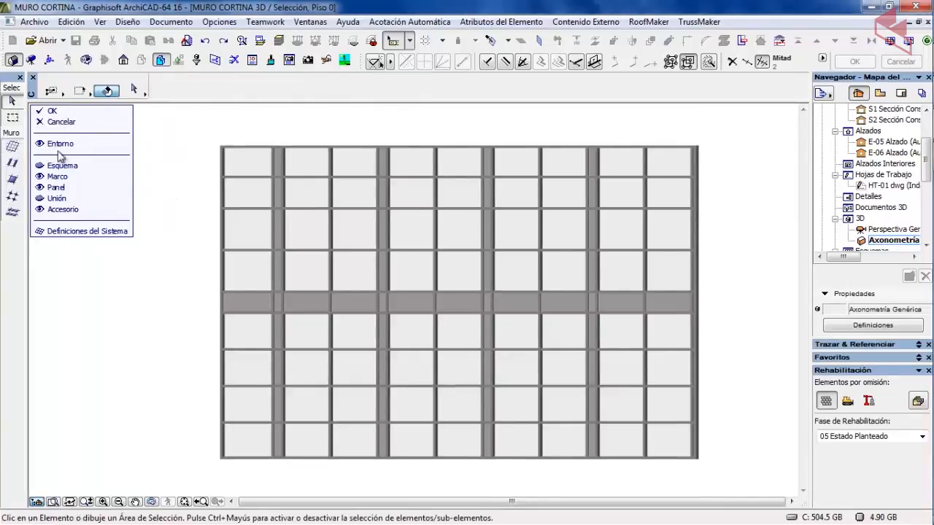
pyautogui.click(254, 178)
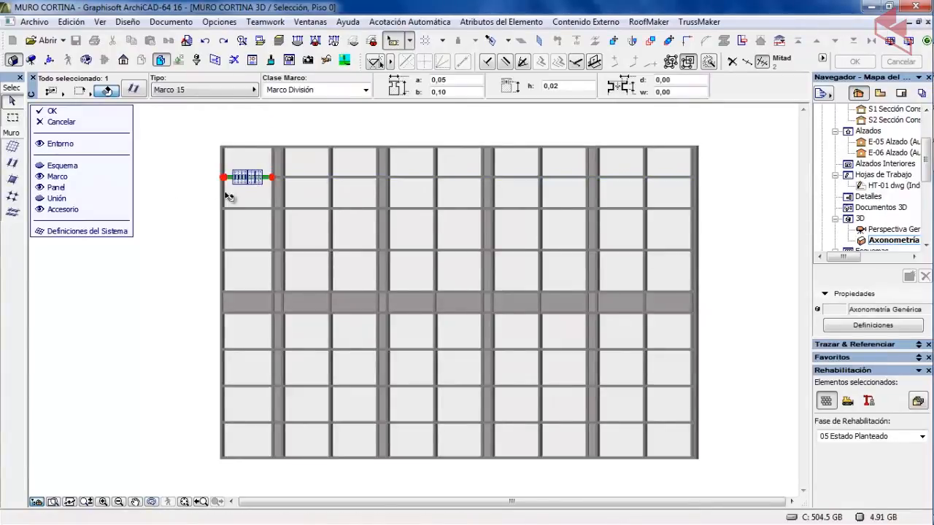
pyautogui.press('Escape')
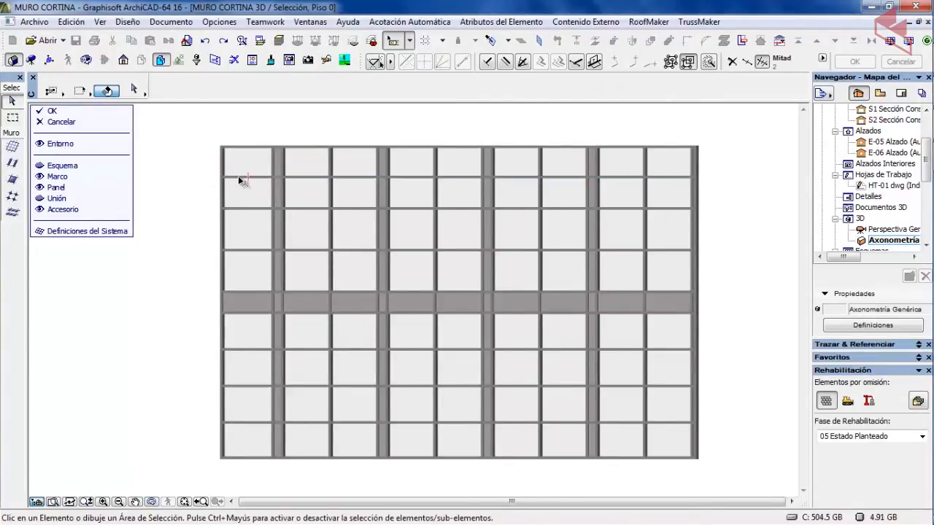
pyautogui.click(256, 177)
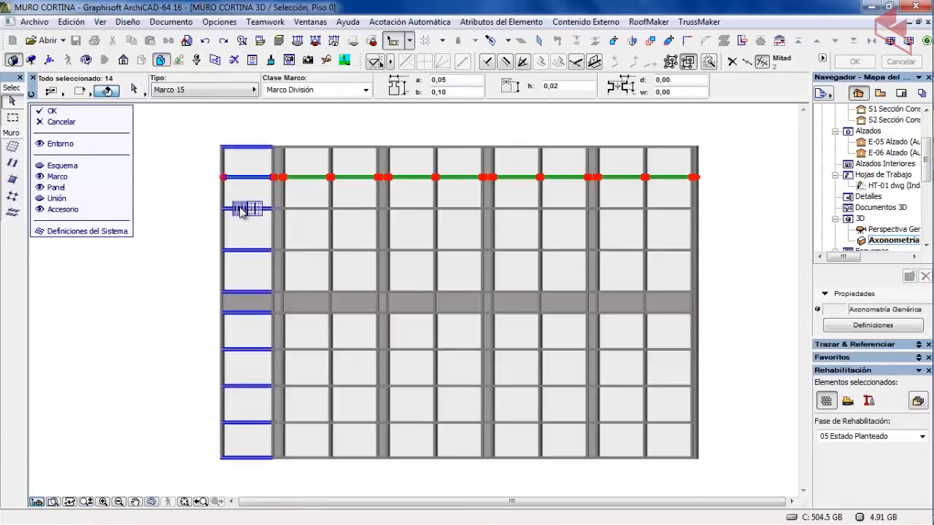
pyautogui.keyDown('shift'); pyautogui.click(243, 209); pyautogui.keyUp('shift')
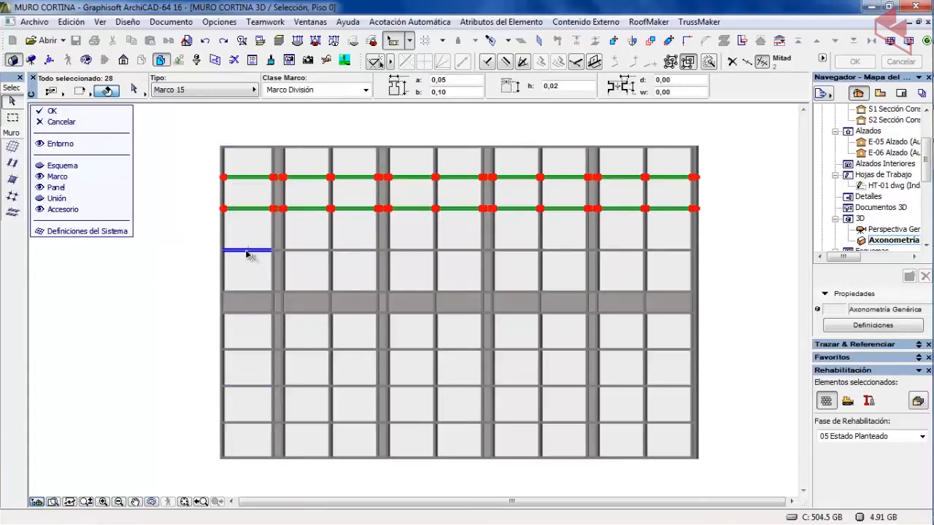
pyautogui.keyDown('shift'); pyautogui.click(256, 251); pyautogui.keyUp('shift')
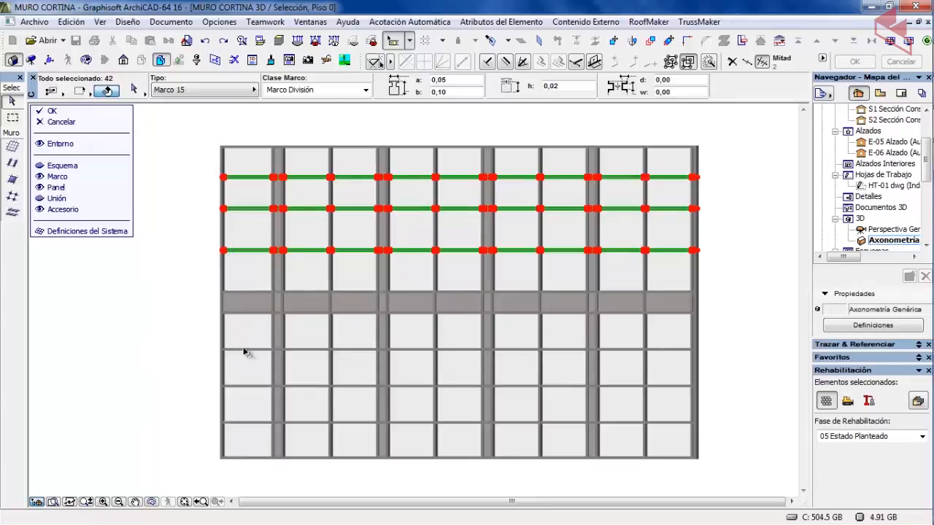
pyautogui.keyDown('shift'); pyautogui.click(245, 350); pyautogui.keyUp('shift')
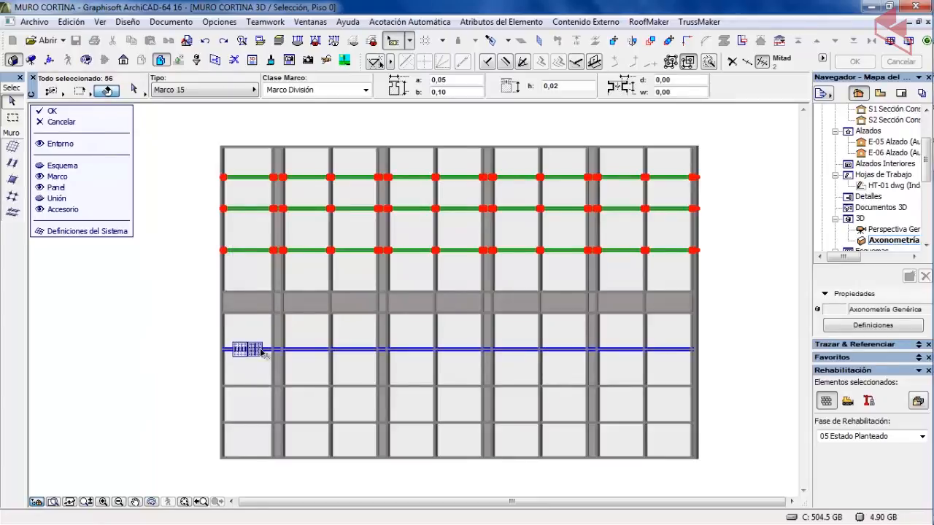
pyautogui.keyDown('shift'); pyautogui.click(248, 386); pyautogui.keyUp('shift')
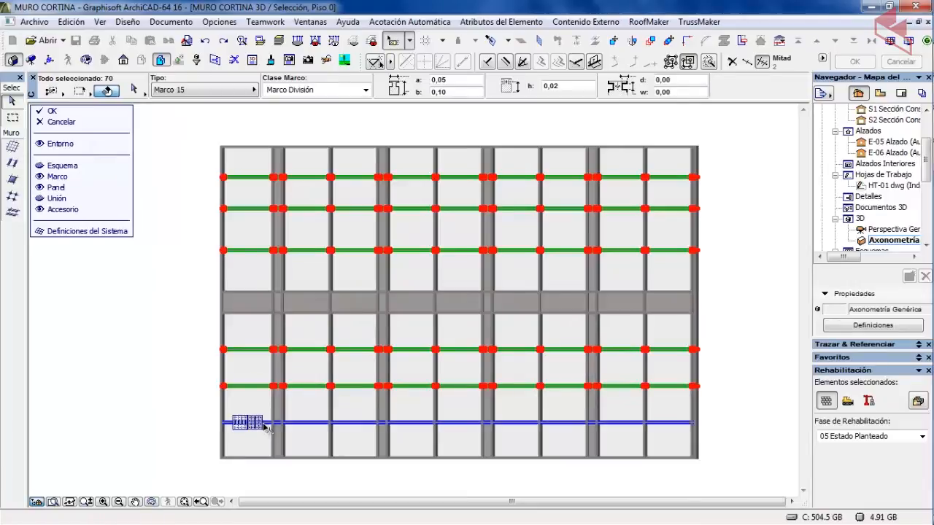
pyautogui.keyDown('shift'); pyautogui.click(249, 422); pyautogui.keyUp('shift')
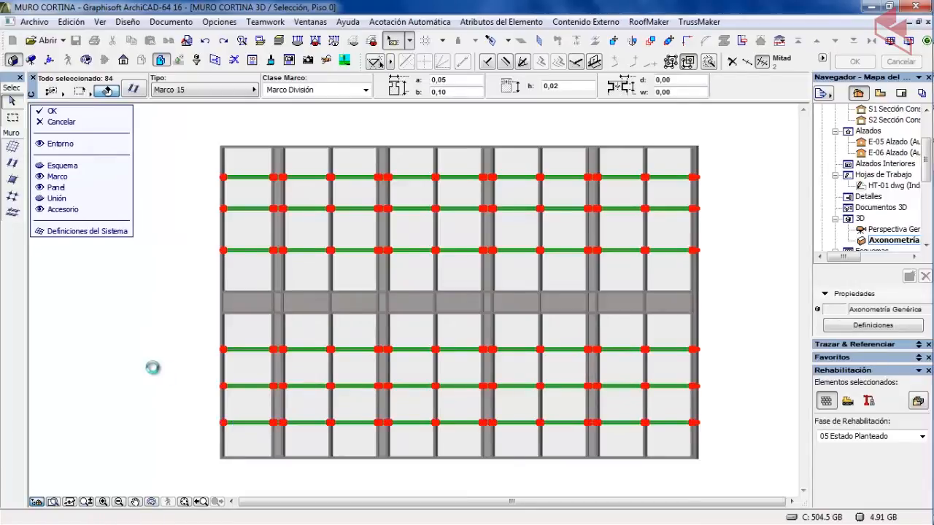
pyautogui.press('Delete')
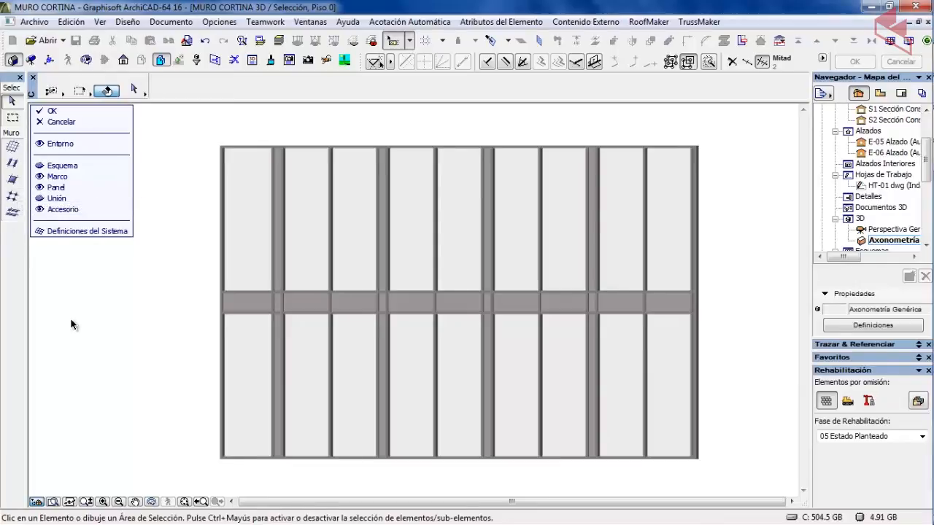
# Step: Draw two diagonal frames in the upper row, running from its outer top corners to the fifth vertical frame line at the central band's upper edge
pyautogui.click(13, 165)
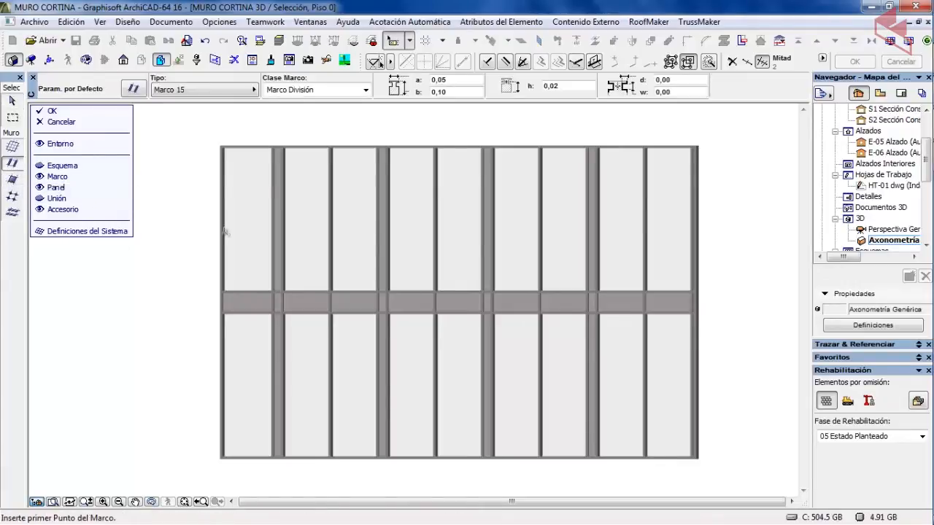
pyautogui.click(224, 145)
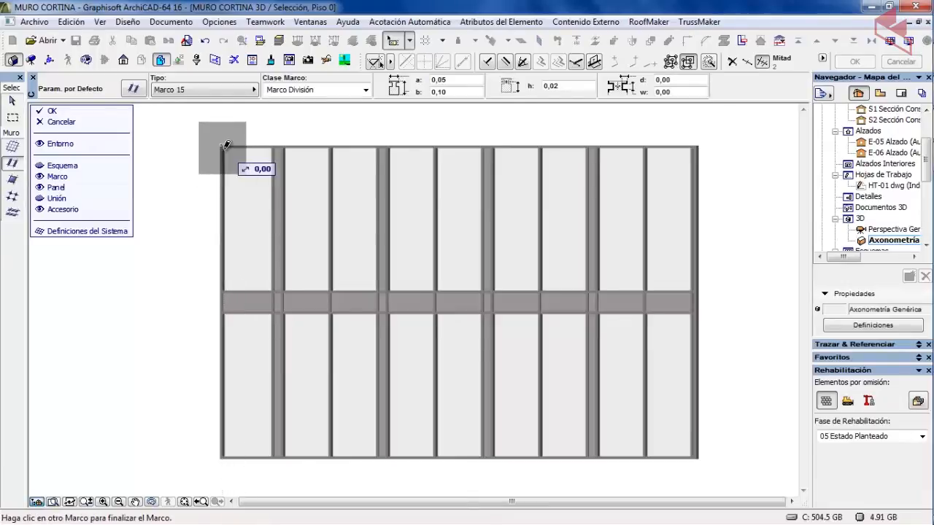
pyautogui.click(435, 289)
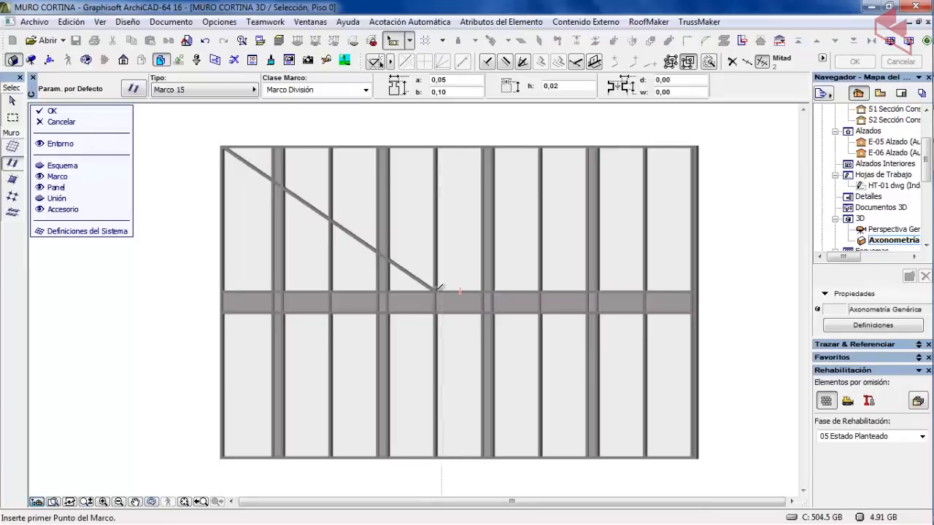
pyautogui.click(436, 290)
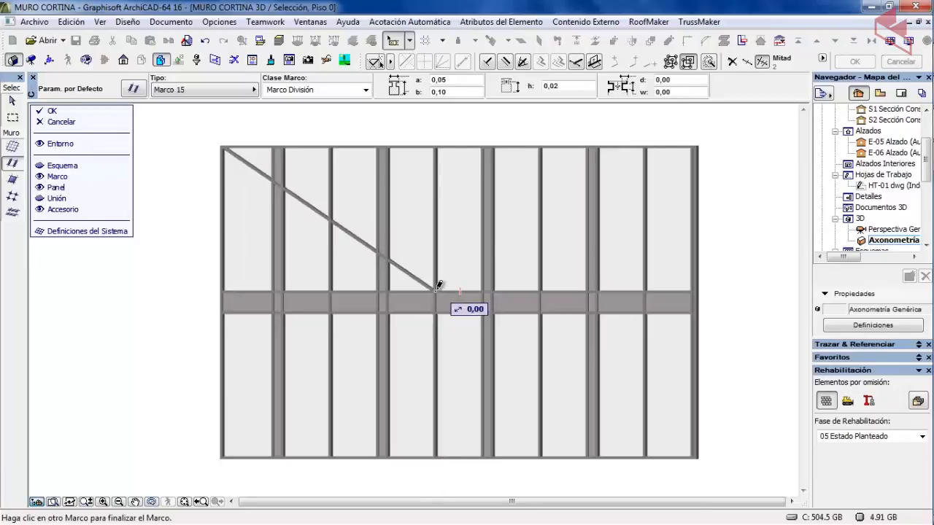
pyautogui.click(691, 147)
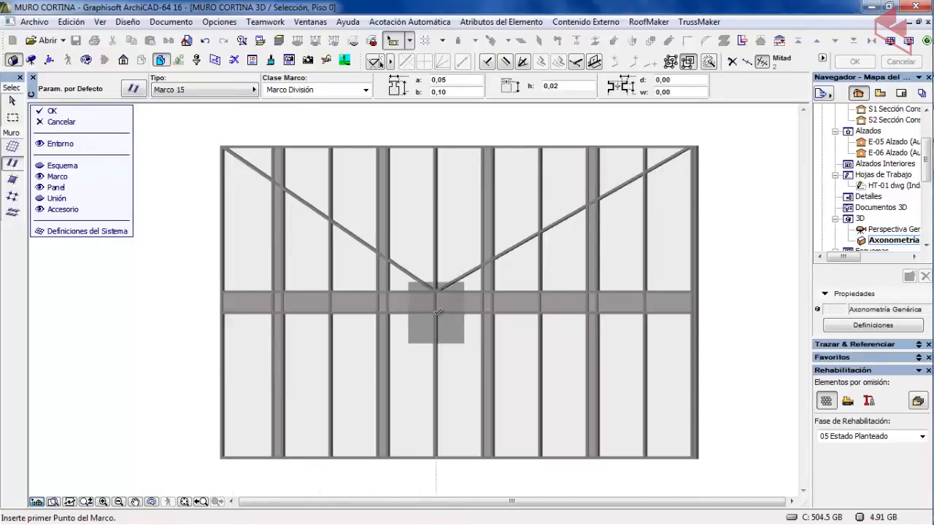
# Step: Draw two diagonal frames in the lower row, from the central band's lower edge at the middle vertical frame to both bottom corners
pyautogui.click(436, 314)
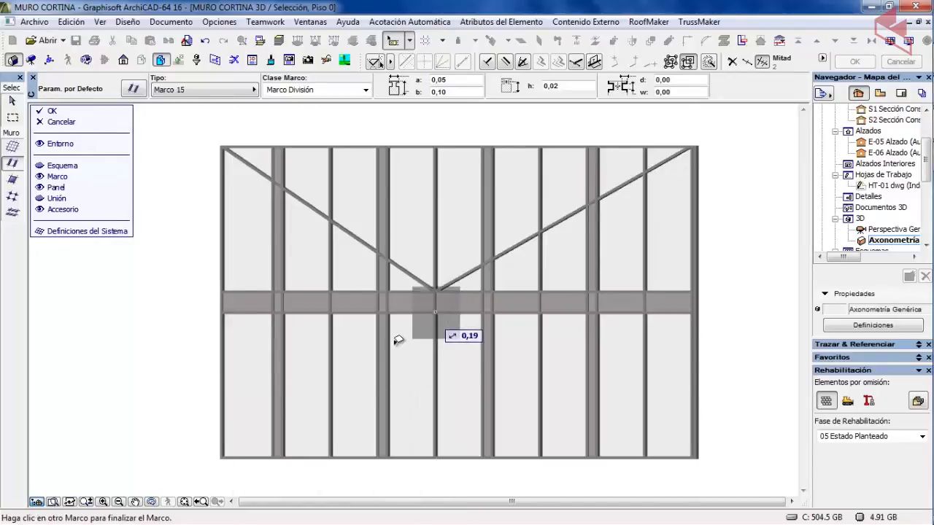
pyautogui.click(222, 458)
pyautogui.click(436, 313)
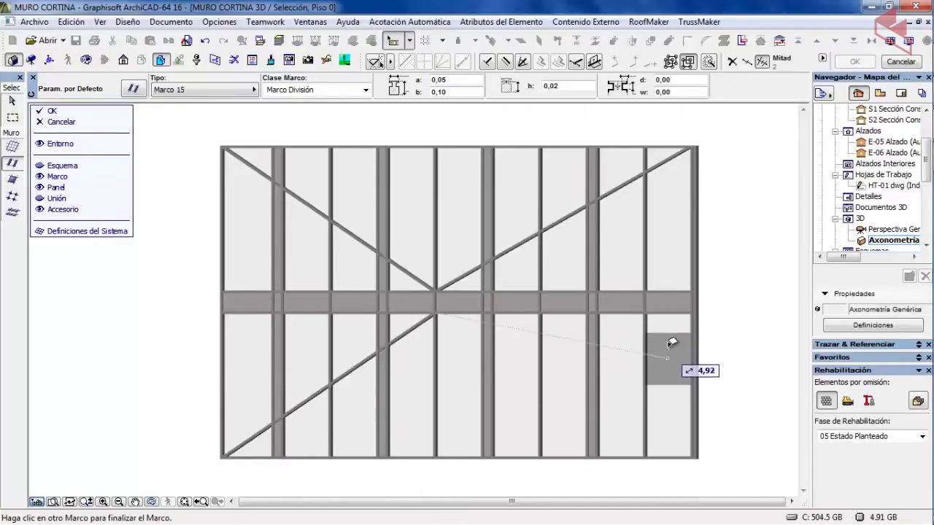
pyautogui.click(688, 451)
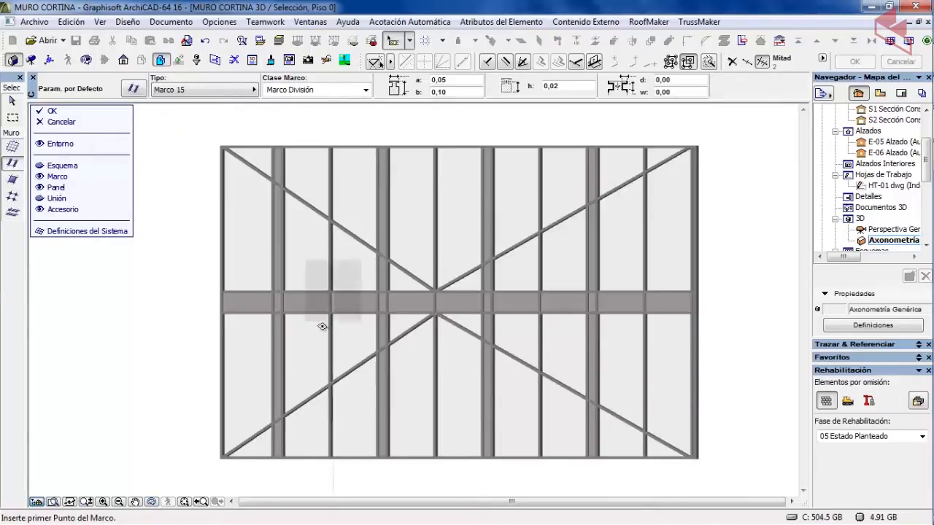
# Step: Add two crossing diagonal frames in the upper row, from the band's outer ends up to the top of the middle vertical frame
pyautogui.click(226, 284)
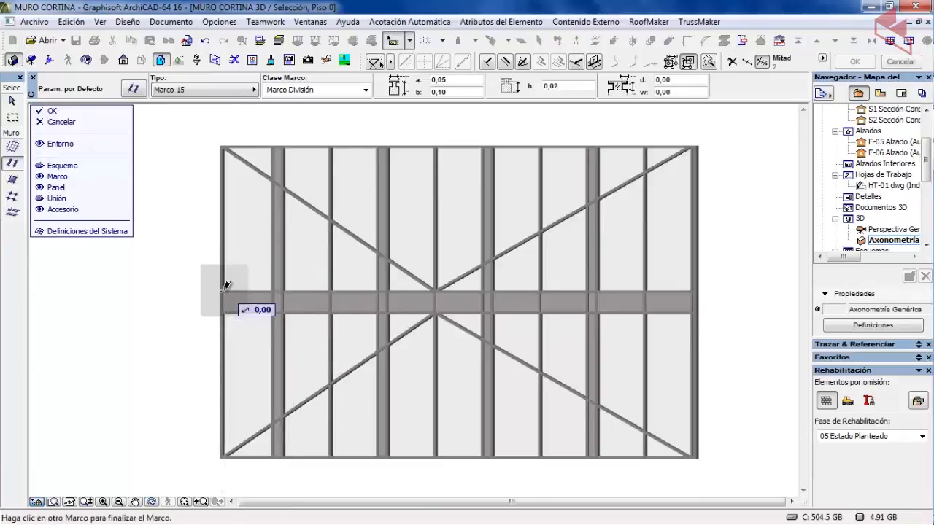
pyautogui.click(435, 145)
pyautogui.click(436, 144)
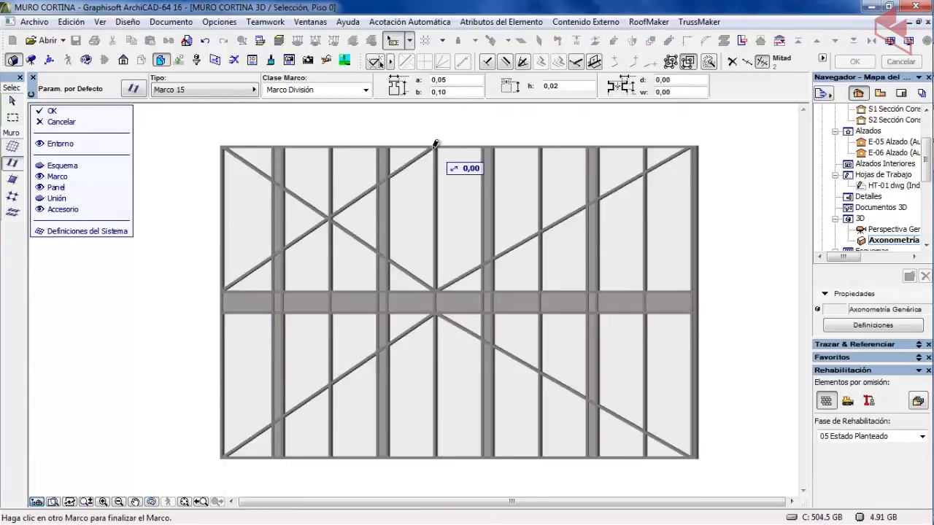
pyautogui.click(690, 289)
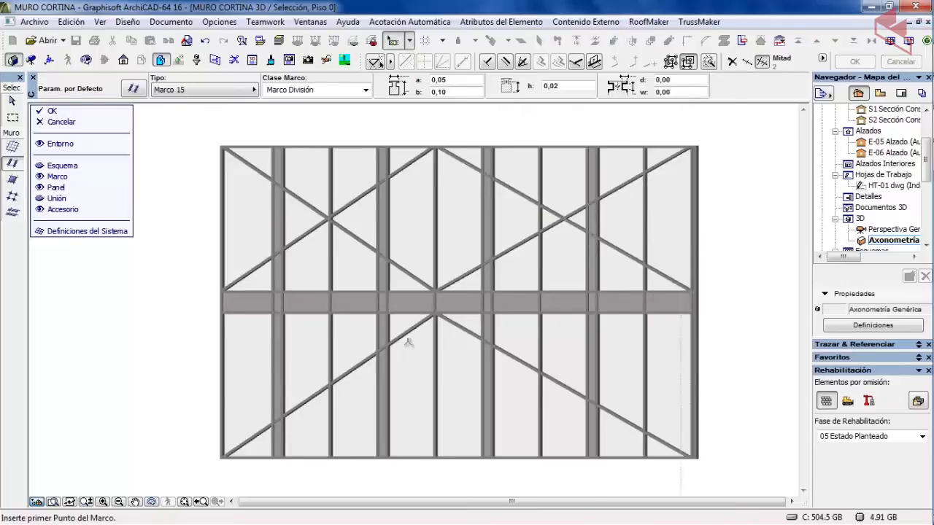
# Step: Add two crossing diagonal frames in the lower row, from the band's outer ends down to the foot of the middle vertical frame
pyautogui.click(224, 316)
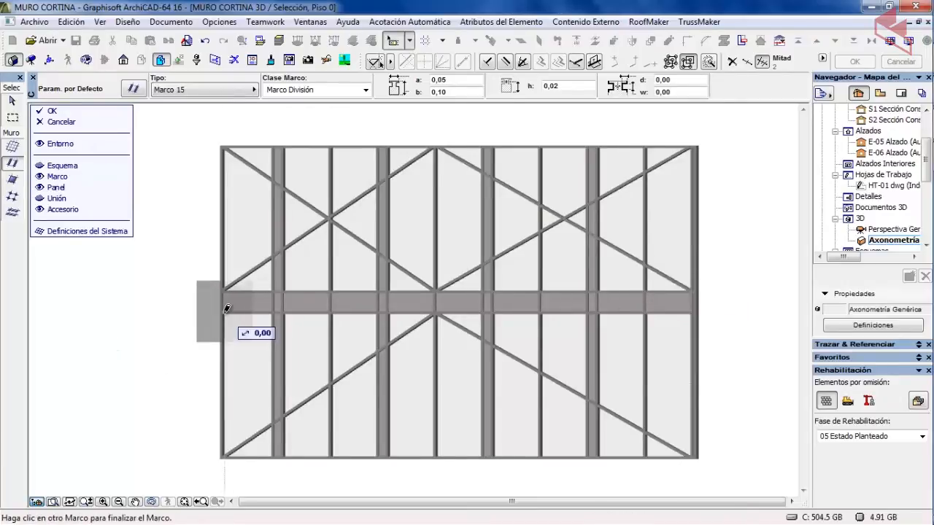
pyautogui.click(434, 451)
pyautogui.click(434, 453)
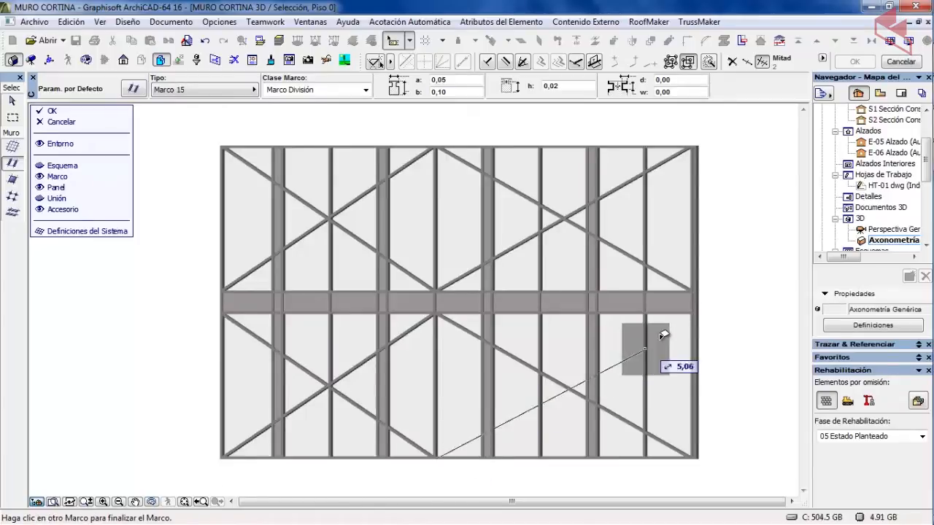
pyautogui.click(696, 307)
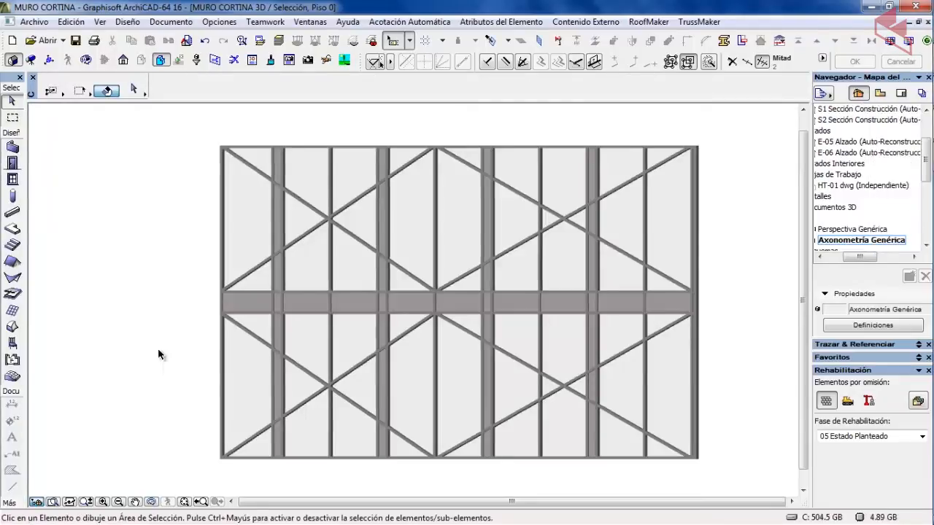
# Step: Open the 0. Planta Baja floor plan from the project map
pyautogui.moveTo(925, 154); pyautogui.dragTo(925, 124)
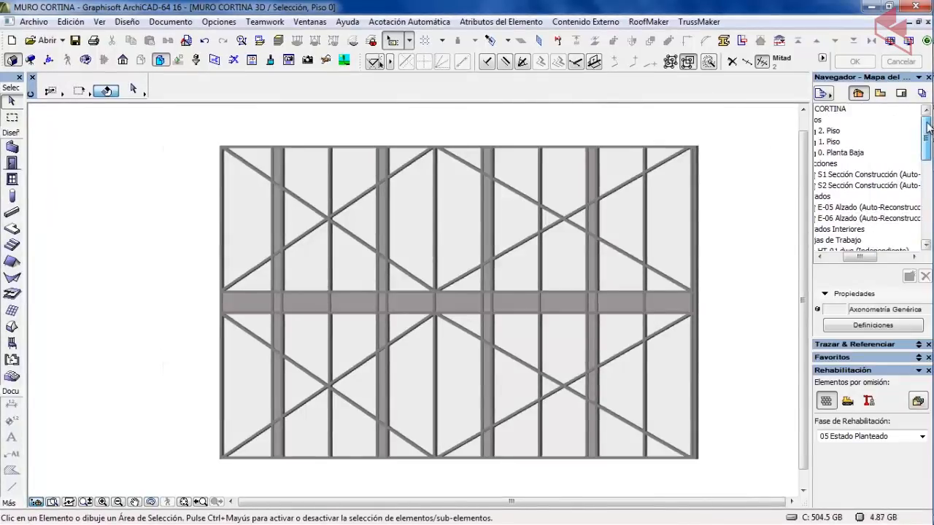
pyautogui.moveTo(860, 257); pyautogui.dragTo(816, 257)
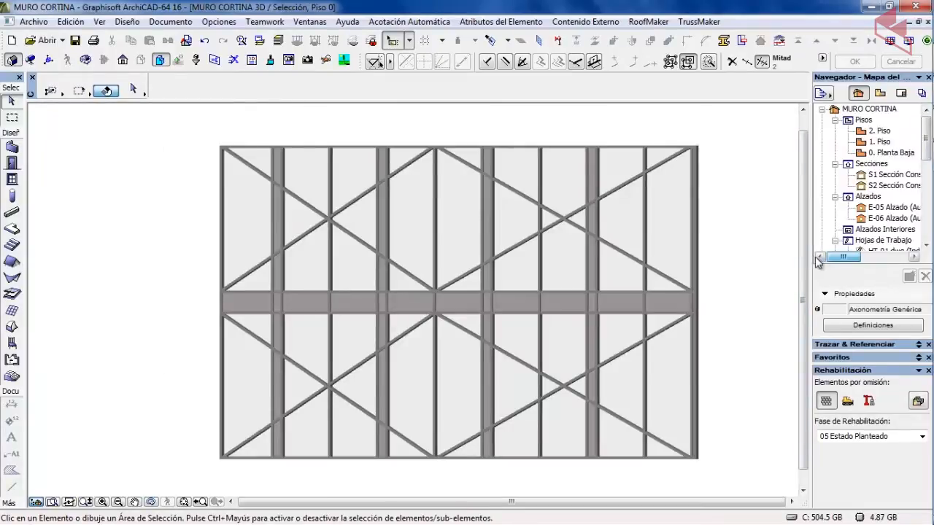
pyautogui.doubleClick(886, 153)
pyautogui.click(310, 320)
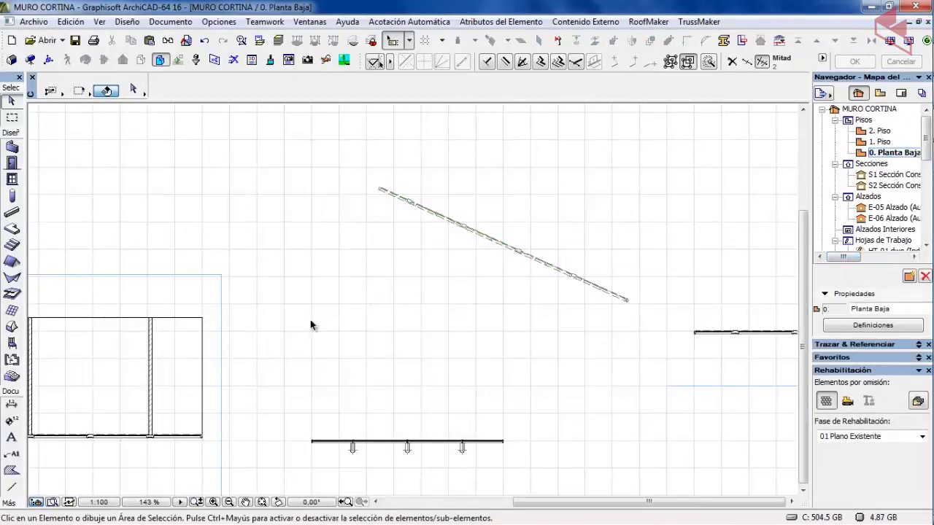
# Step: Place a rectangular marquee around the building crossed by section S2 and show only the marquee contents in 3D
pyautogui.scroll(-2, 283, 344)
pyautogui.moveTo(283, 346); pyautogui.dragTo(471, 277, button='middle')
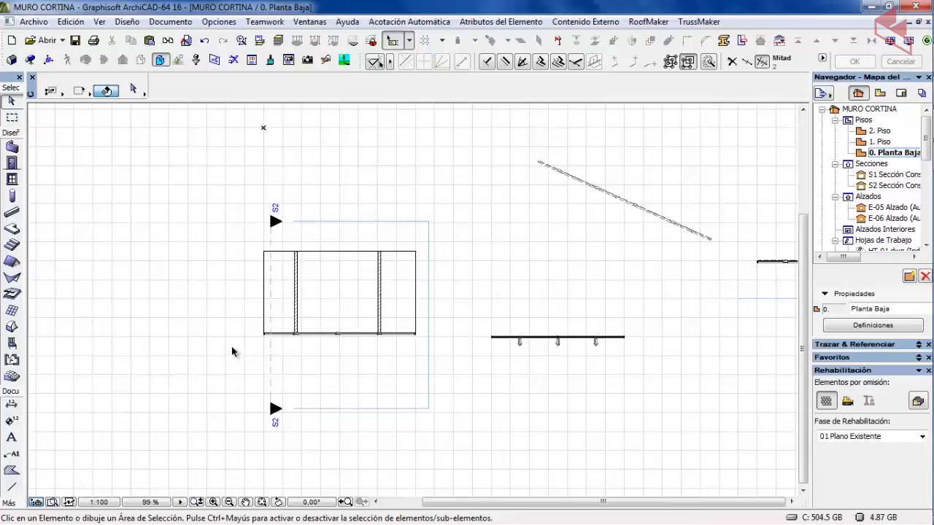
pyautogui.scroll(3, 237, 328)
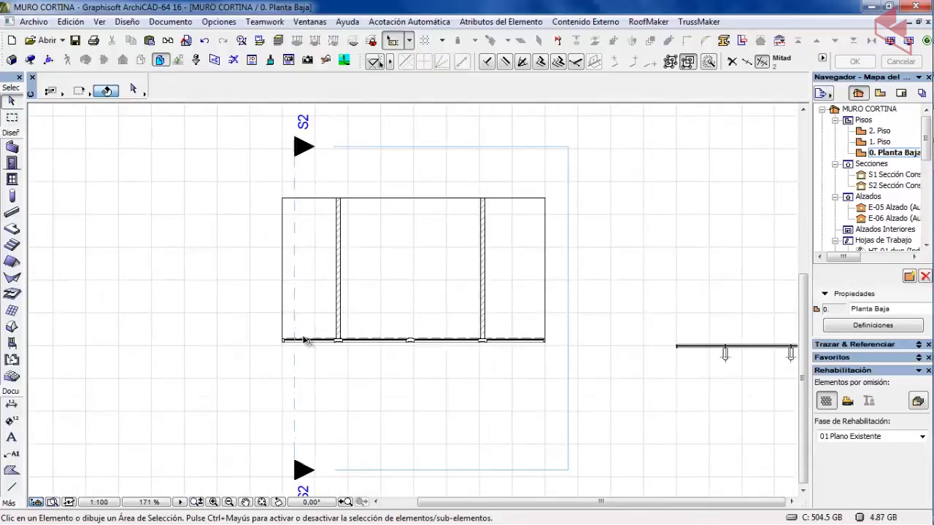
pyautogui.moveTo(305, 340); pyautogui.dragTo(245, 328, button='middle')
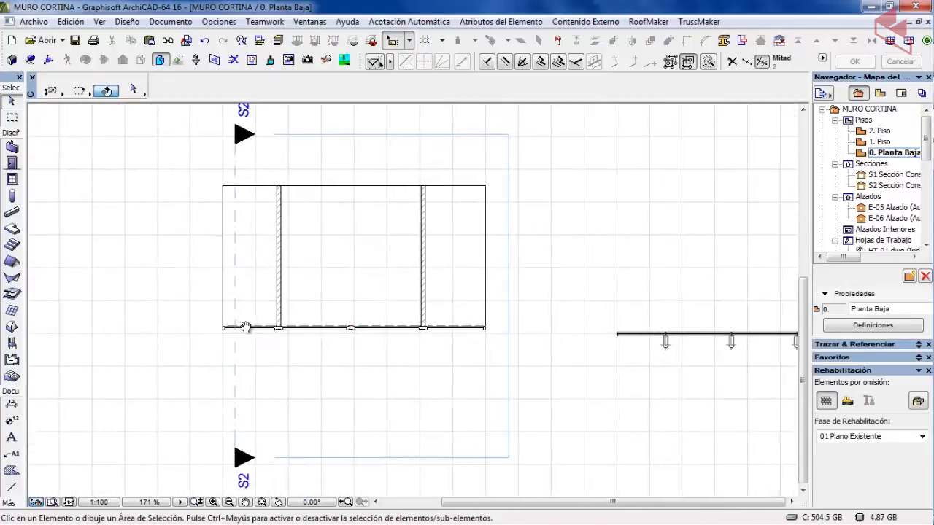
pyautogui.click(11, 118)
pyautogui.click(193, 172)
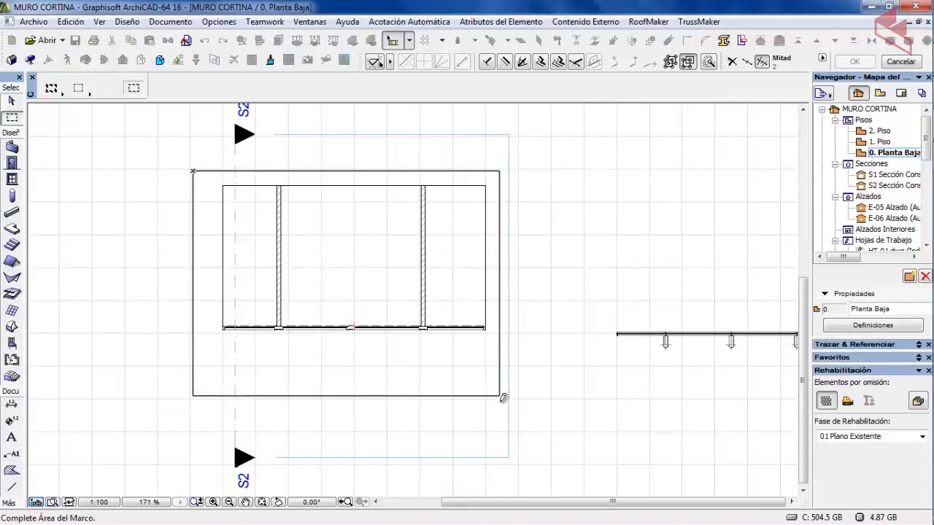
pyautogui.click(526, 409)
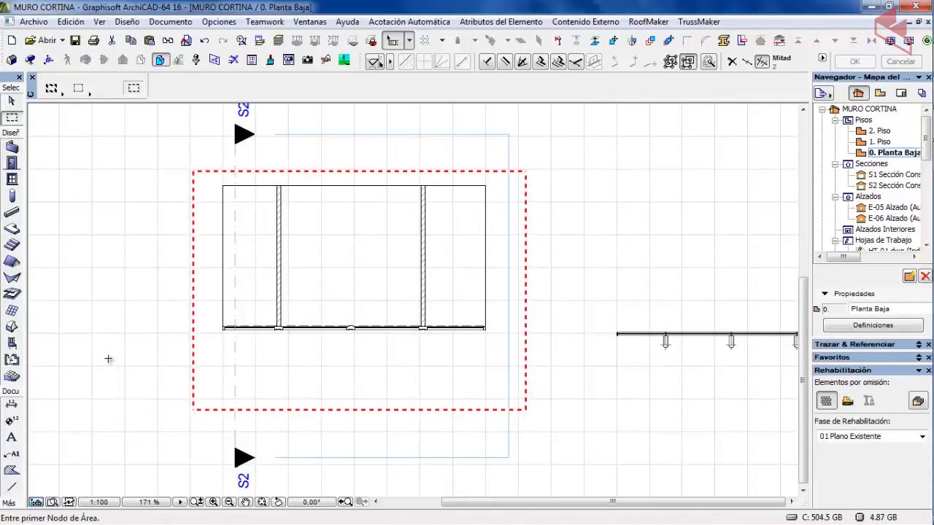
pyautogui.rightClick(219, 347)
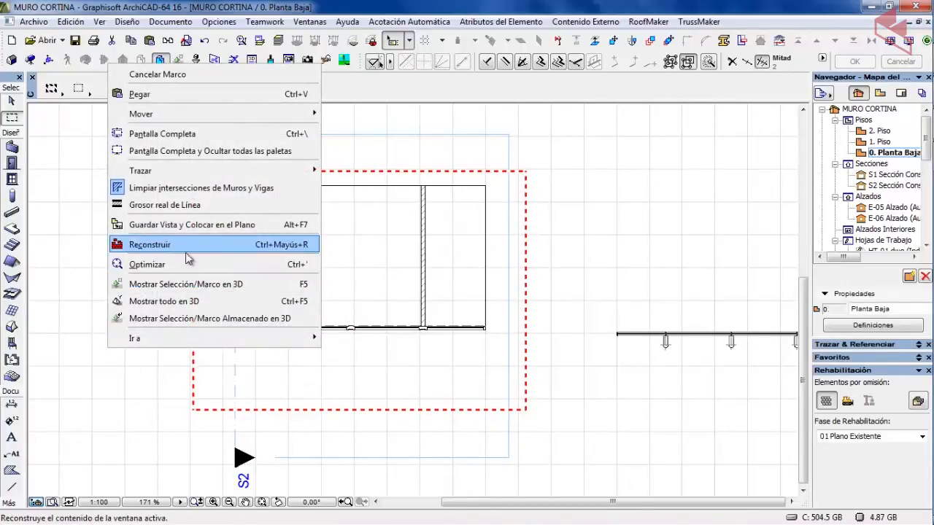
pyautogui.click(194, 285)
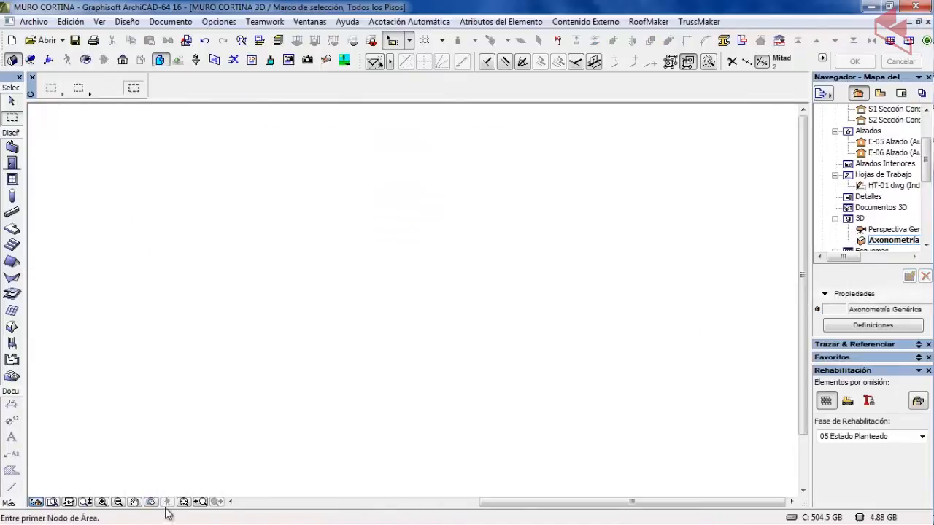
# Step: Fit the two-storey building in the 3D view and orbit around it to examine its curtain wall façade, slabs and brick walls
pyautogui.click(183, 503)
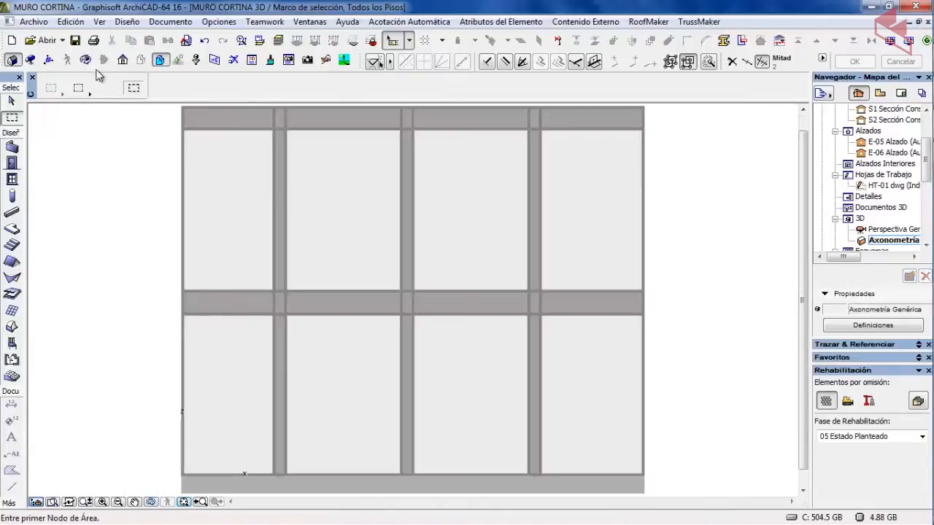
pyautogui.click(85, 60)
pyautogui.moveTo(146, 245); pyautogui.dragTo(336, 305)
pyautogui.moveTo(384, 375); pyautogui.dragTo(383, 344, button='middle')
pyautogui.scroll(4, 429, 286)
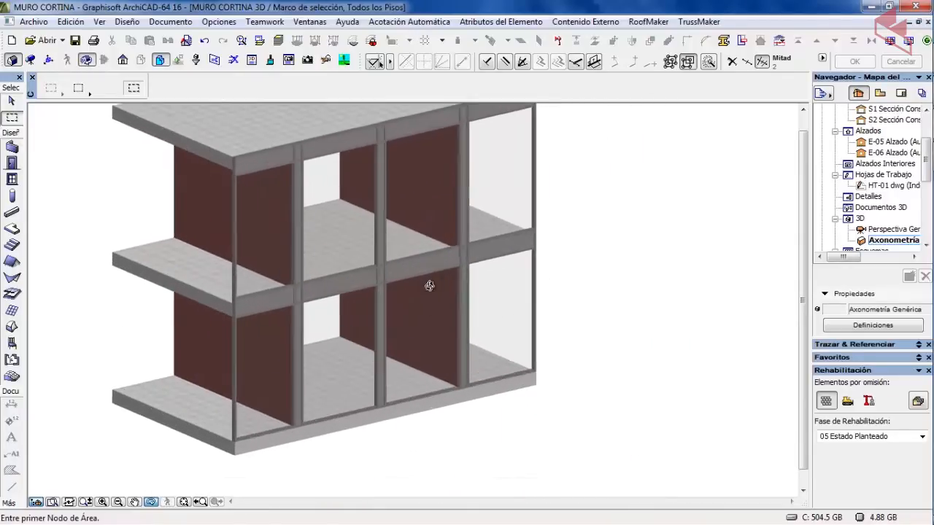
pyautogui.moveTo(429, 285); pyautogui.dragTo(442, 326, button='middle')
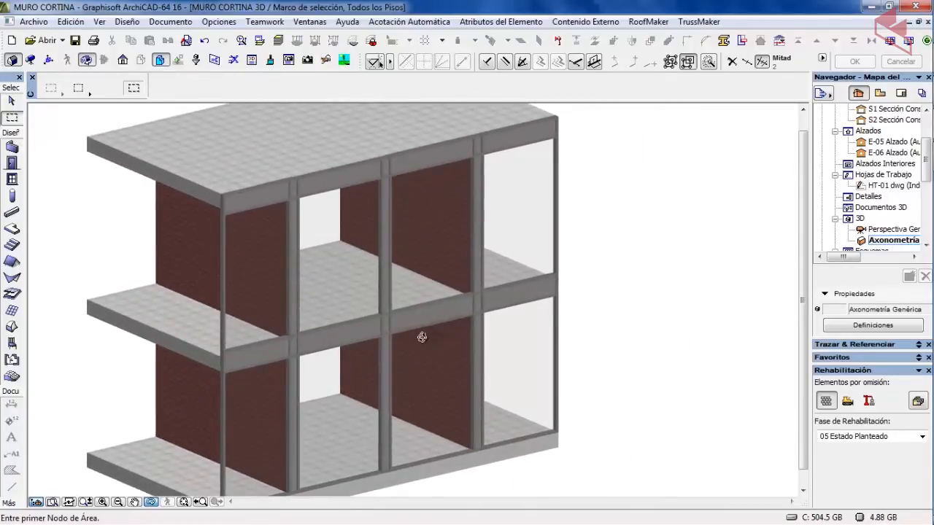
pyautogui.moveTo(422, 337); pyautogui.dragTo(483, 310)
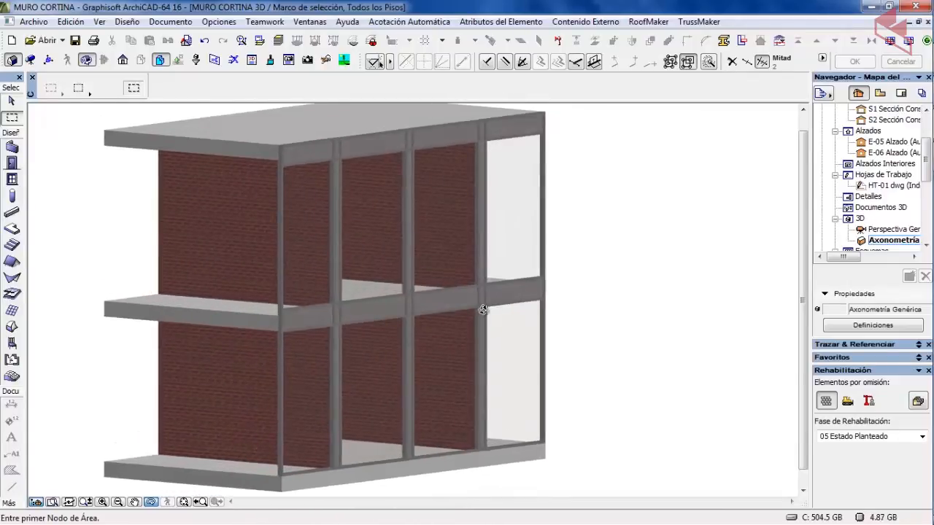
# Step: Switch the 3D view to perspective, orbit to an oblique view of the whole curtain wall façade, and return to the Arrow tool
pyautogui.click(32, 60)
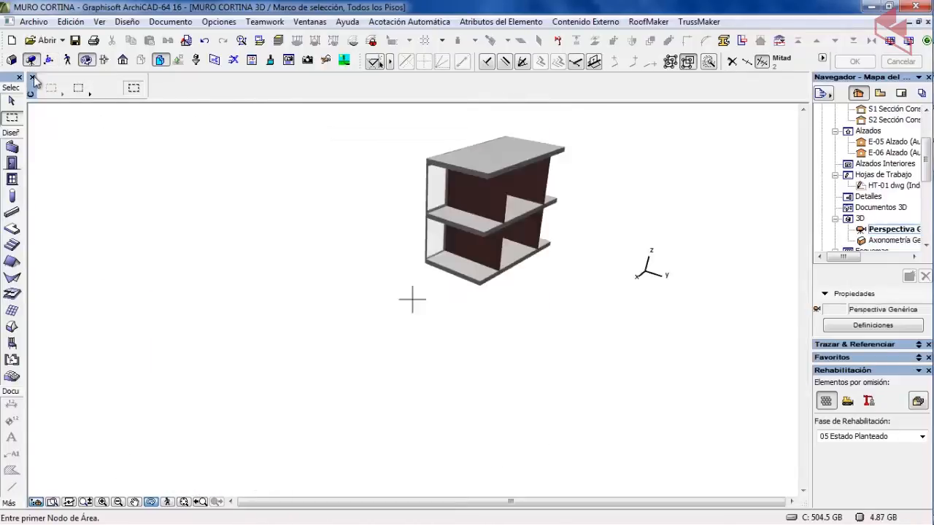
pyautogui.moveTo(537, 212); pyautogui.dragTo(467, 312, button='middle')
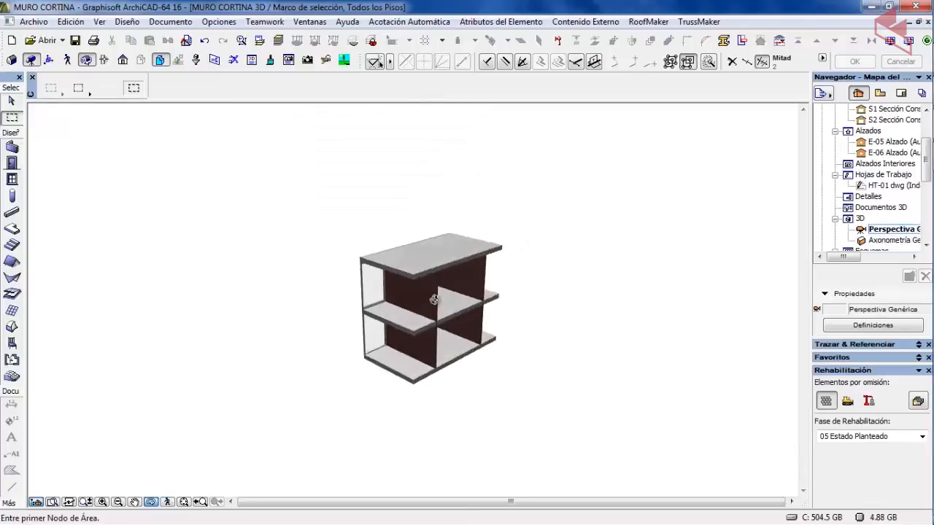
pyautogui.scroll(10, 445, 330)
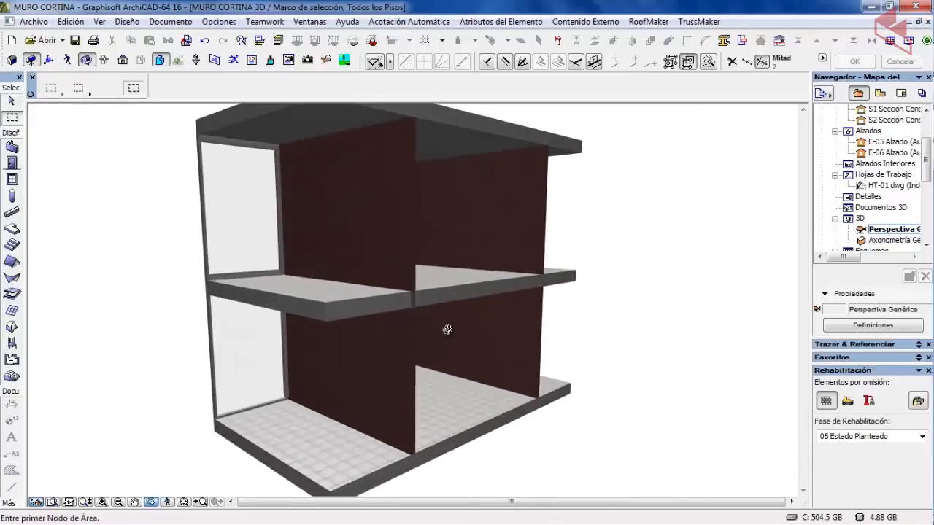
pyautogui.moveTo(270, 300); pyautogui.dragTo(502, 351)
pyautogui.scroll(-8, 502, 351)
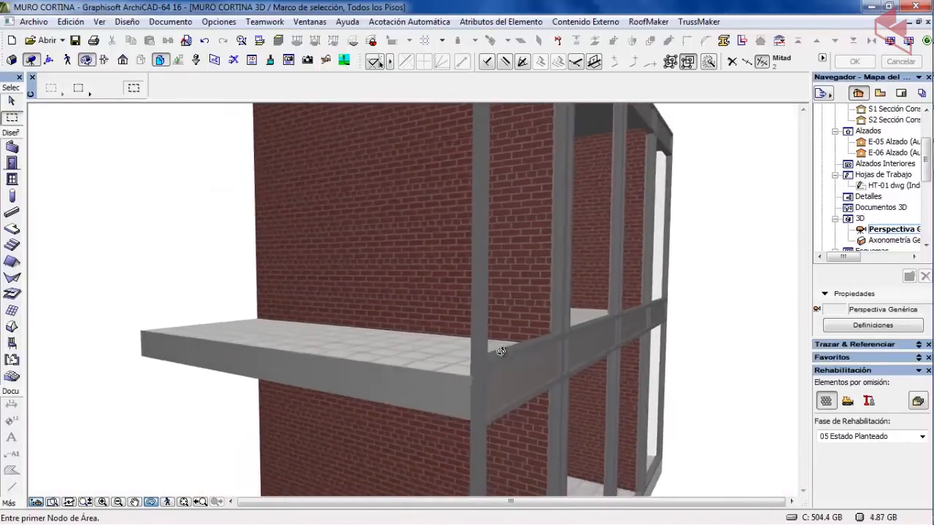
pyautogui.moveTo(363, 361); pyautogui.dragTo(320, 374)
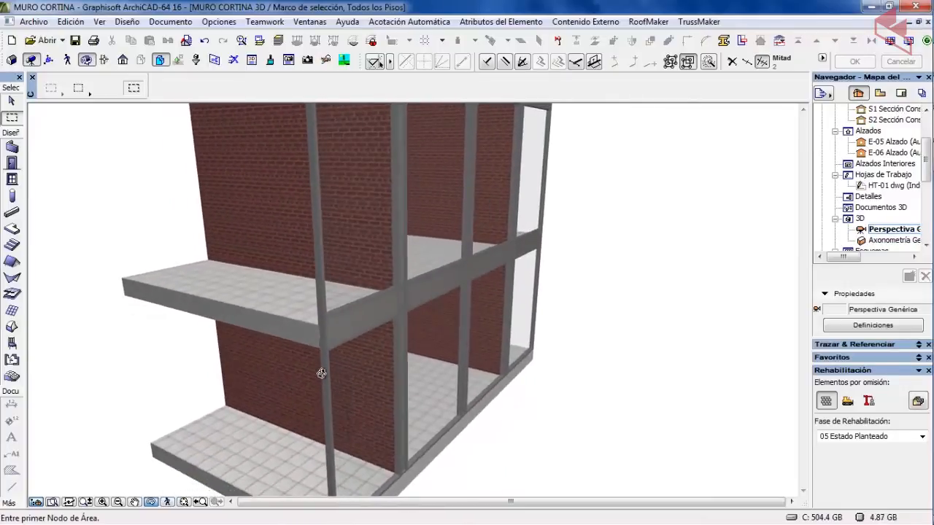
pyautogui.moveTo(282, 326); pyautogui.dragTo(356, 320)
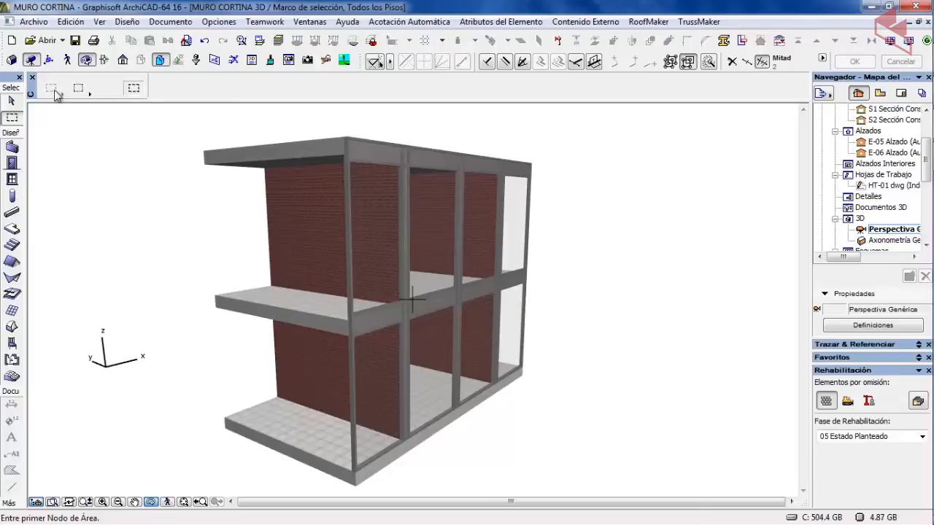
pyautogui.click(12, 100)
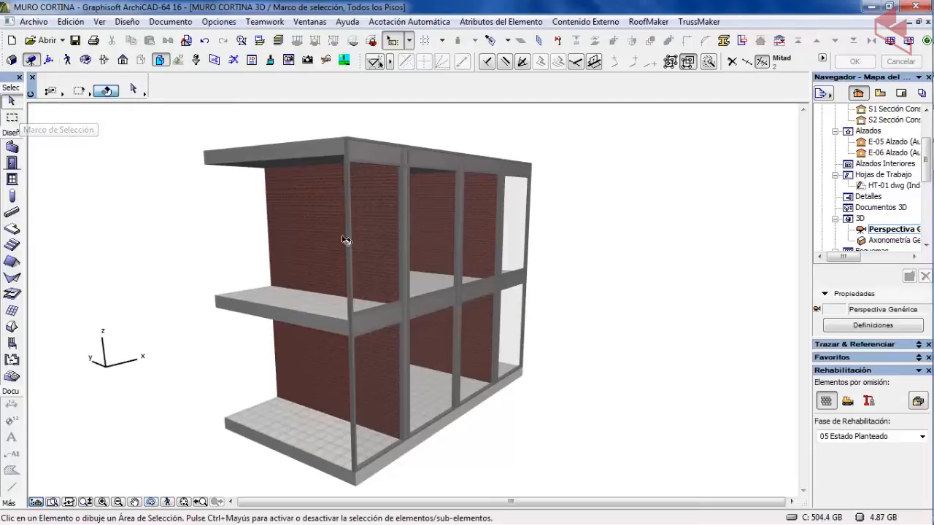
# Step: Tilt the façade's curtain wall outward to an angle of 100° and clear the selection
pyautogui.click(428, 210)
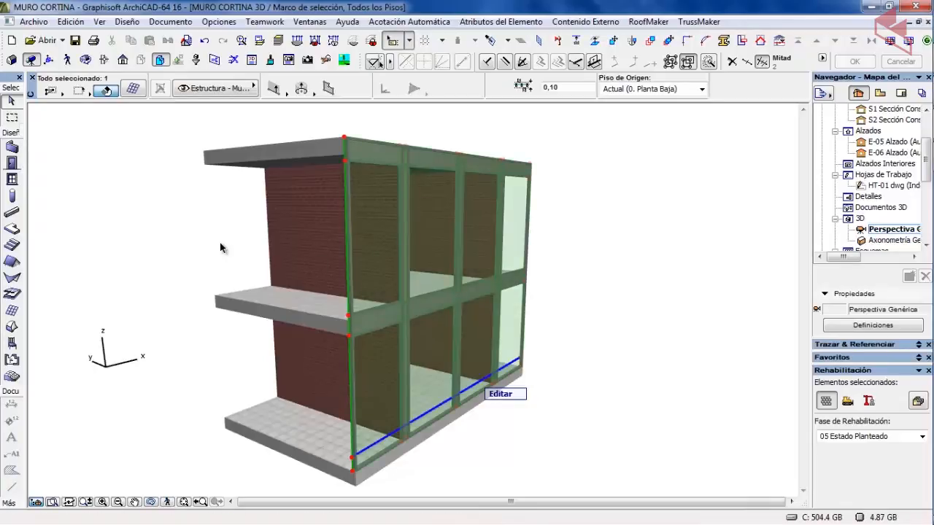
pyautogui.click(377, 143)
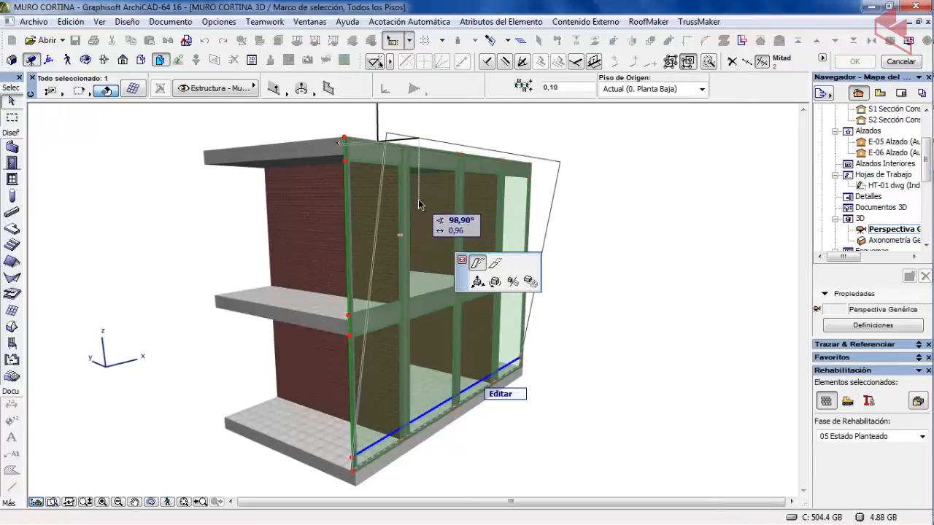
pyautogui.write('100')
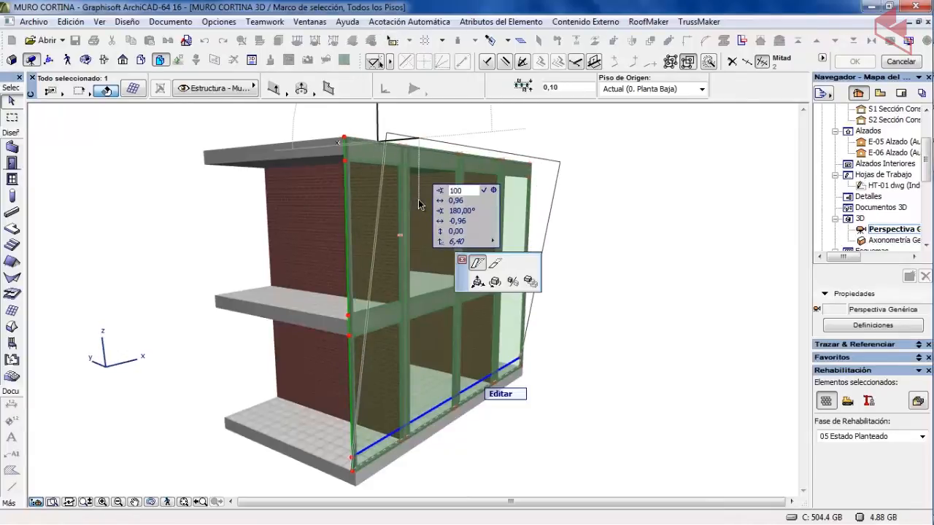
pyautogui.press('Return')
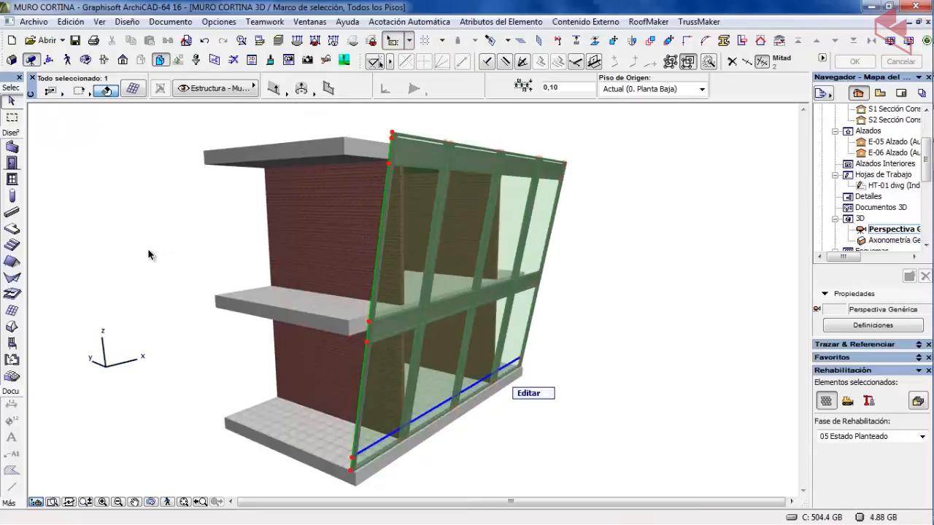
pyautogui.click(138, 216)
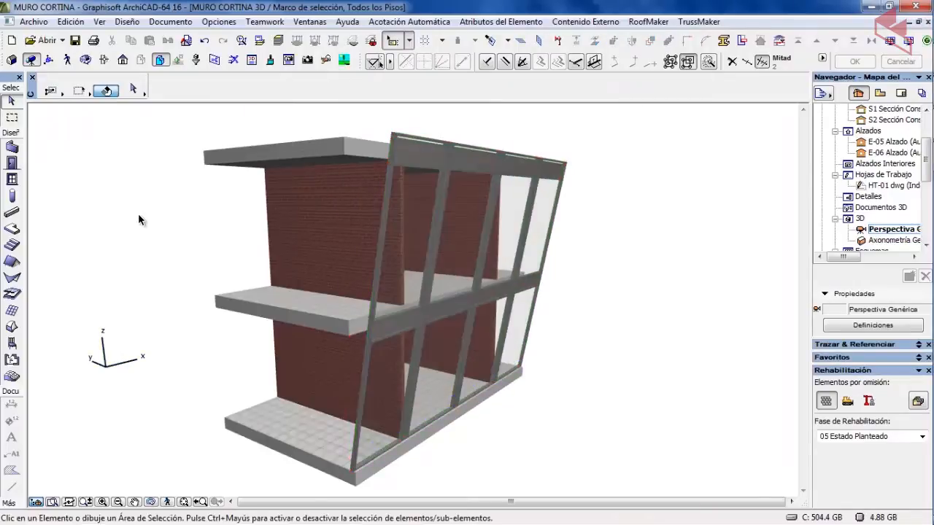
# Step: Connect the two brick walls to the tilted curtain wall by curtain wall thickness, with 0,08 exterior and 0,02 interior
pyautogui.click(85, 59)
pyautogui.moveTo(146, 202); pyautogui.dragTo(355, 248)
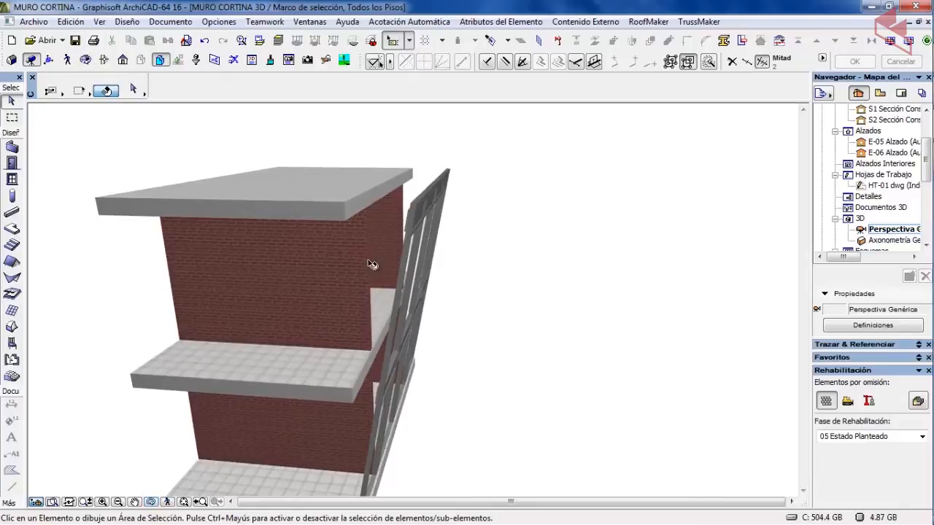
pyautogui.click(384, 230)
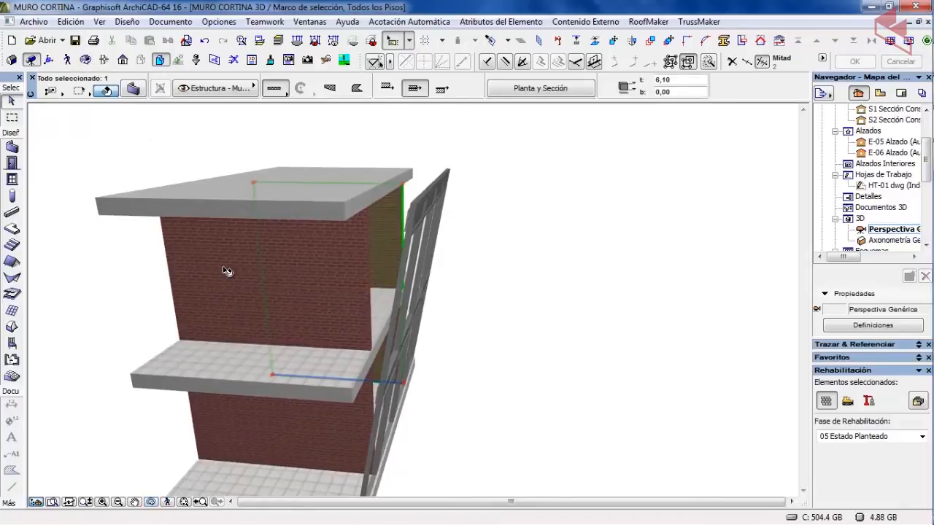
pyautogui.keyDown('shift'); pyautogui.click(423, 217); pyautogui.keyUp('shift')
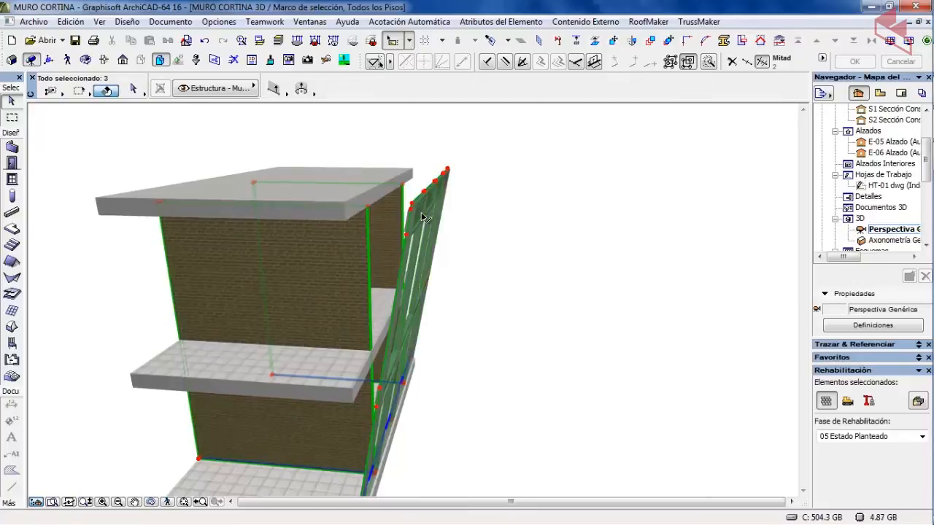
pyautogui.rightClick(555, 153)
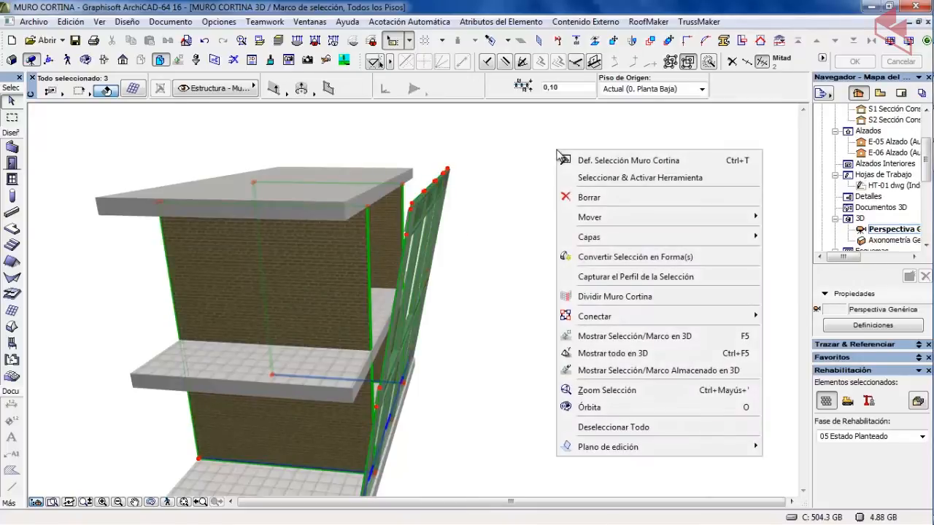
pyautogui.moveTo(603, 319)
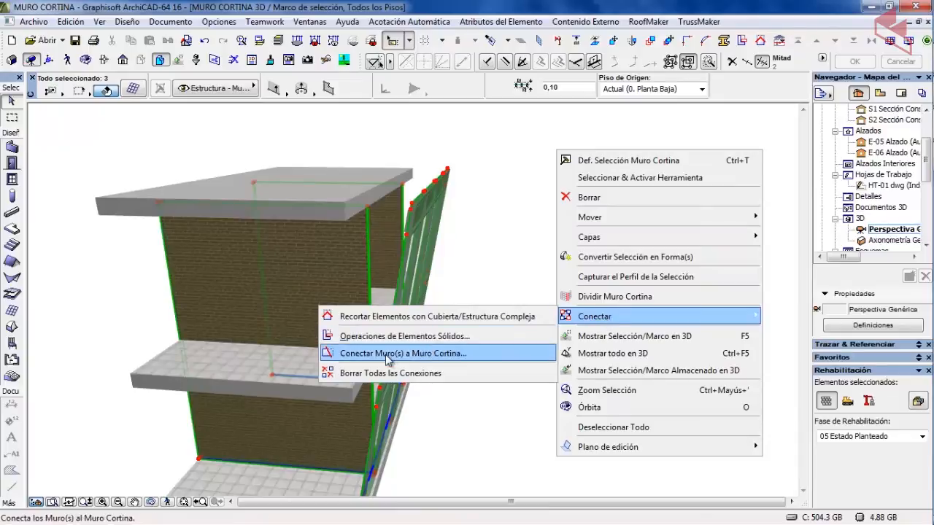
pyautogui.click(449, 355)
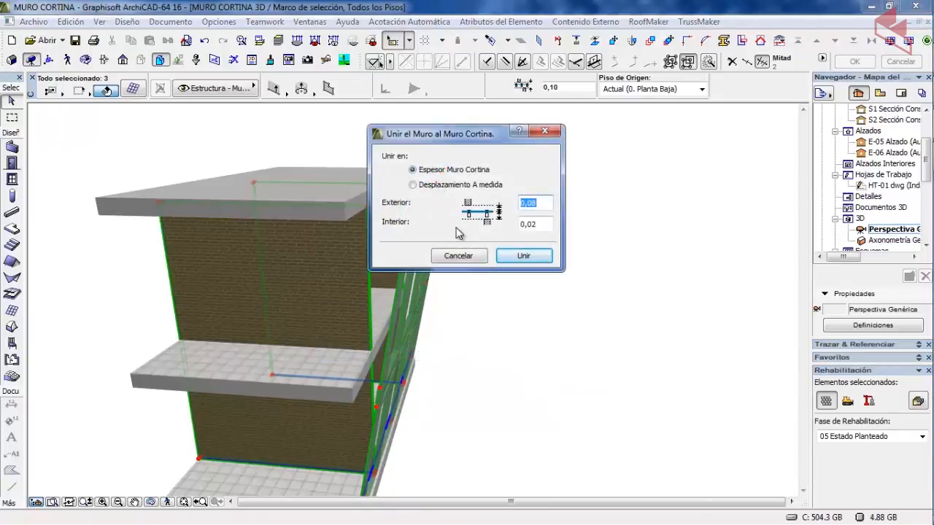
pyautogui.moveTo(450, 123); pyautogui.dragTo(560, 115)
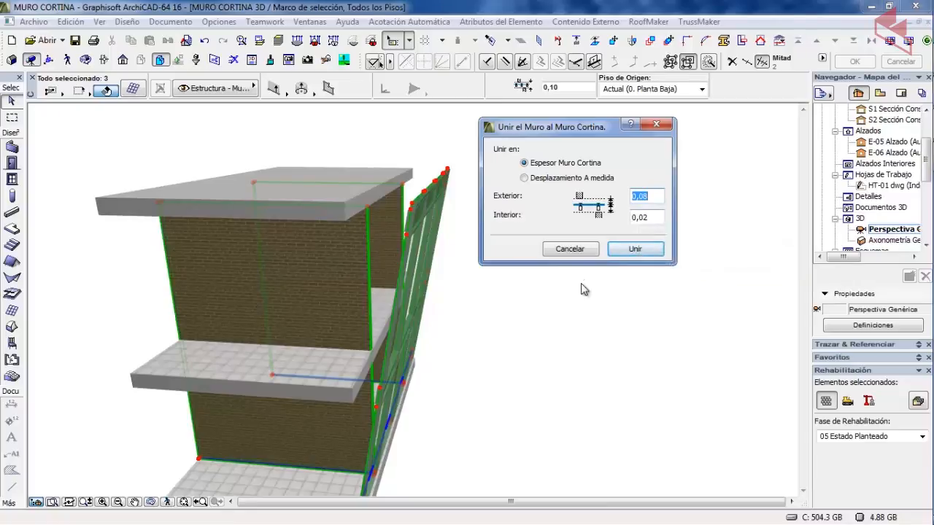
pyautogui.click(634, 249)
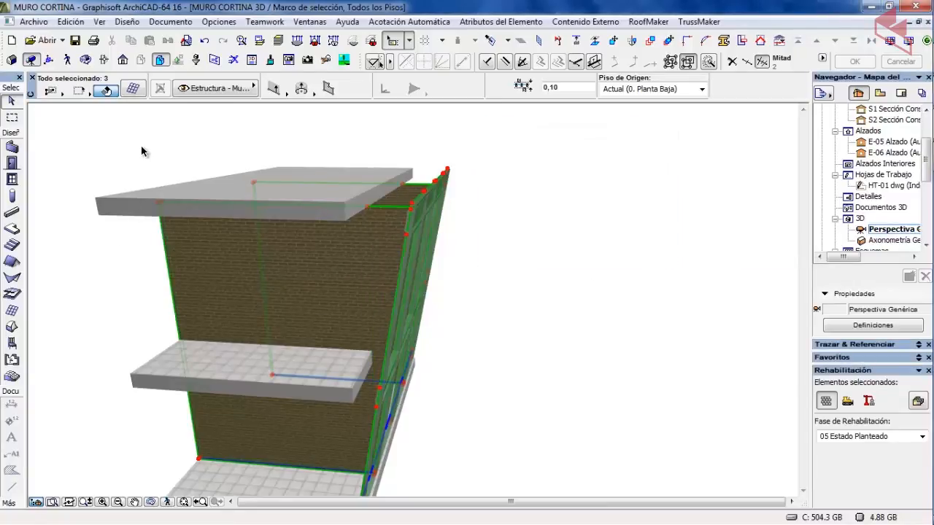
pyautogui.click(142, 152)
# Step: Examine how the brick walls meet the tilted curtain wall's frames and panels, and undo the wall connection
pyautogui.click(85, 60)
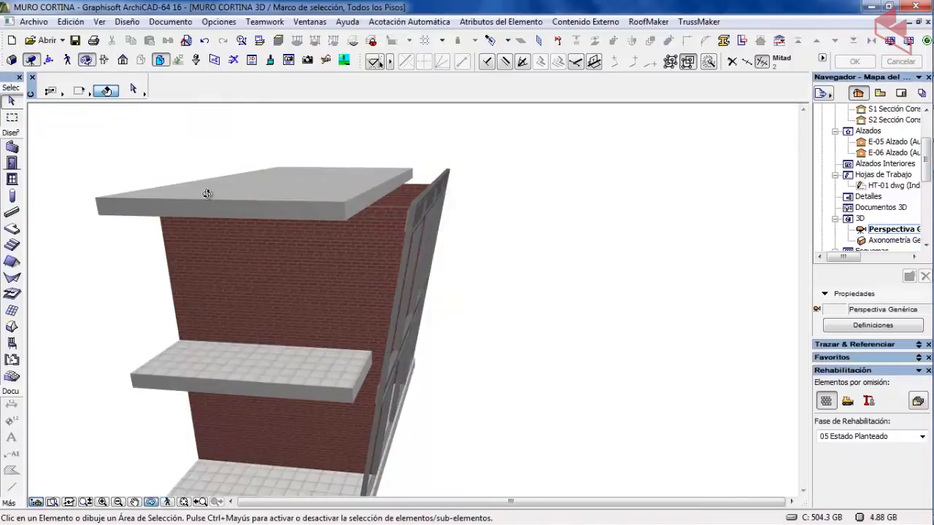
pyautogui.moveTo(209, 192); pyautogui.dragTo(482, 239)
pyautogui.scroll(5, 488, 238)
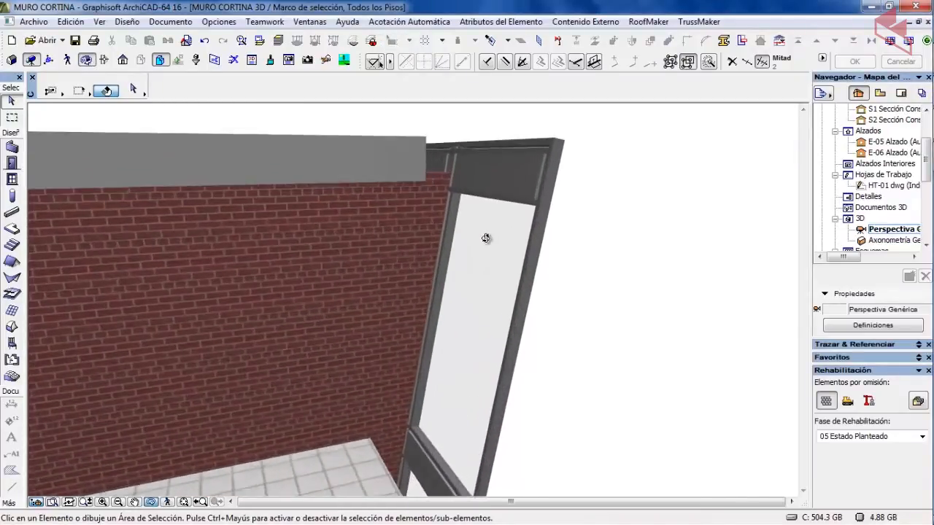
pyautogui.moveTo(493, 194); pyautogui.dragTo(430, 211)
pyautogui.click(11, 99)
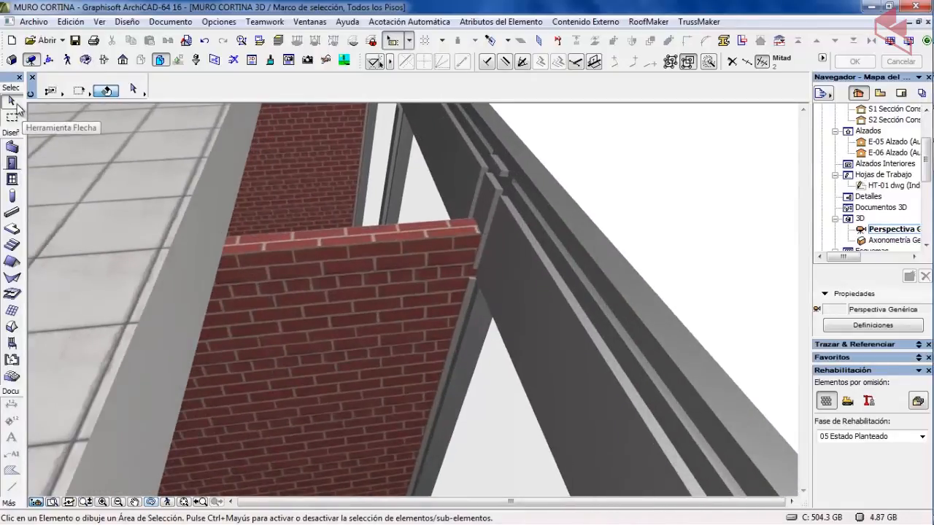
pyautogui.click(416, 268)
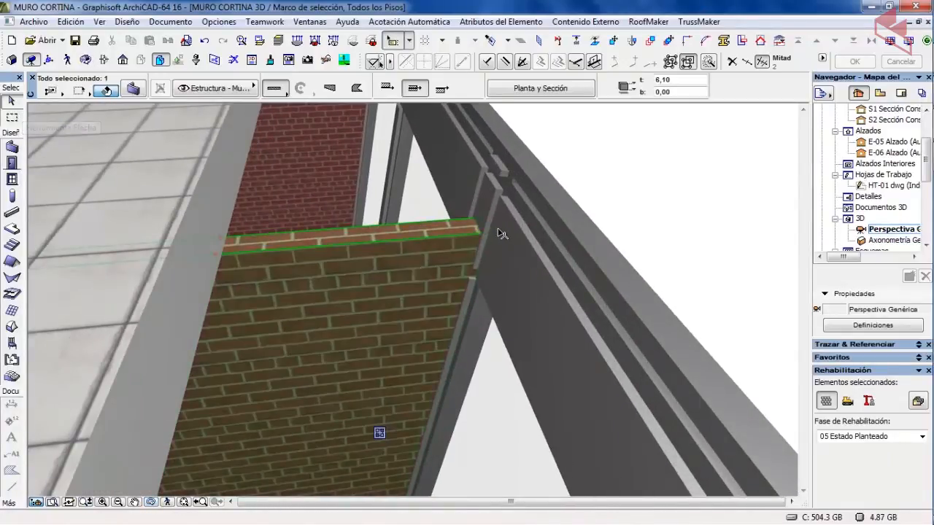
pyautogui.scroll(4, 501, 234)
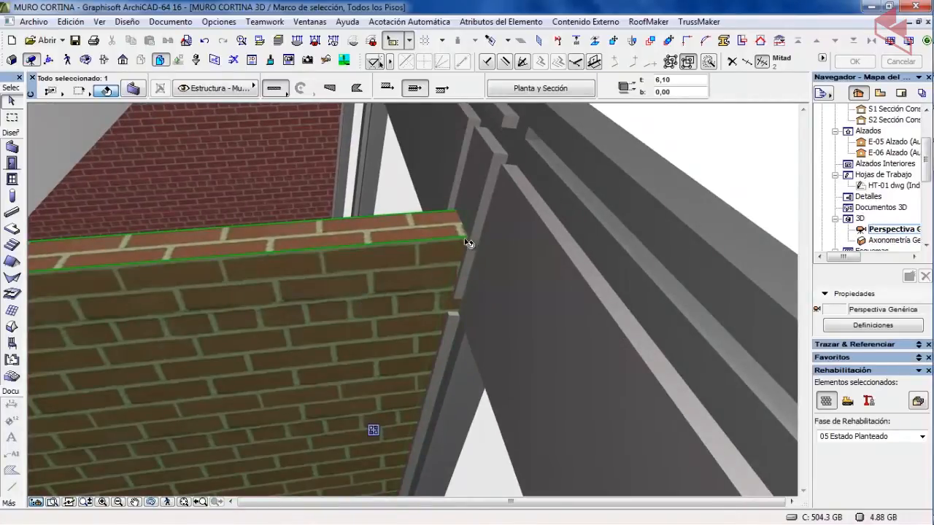
pyautogui.scroll(-5, 374, 206)
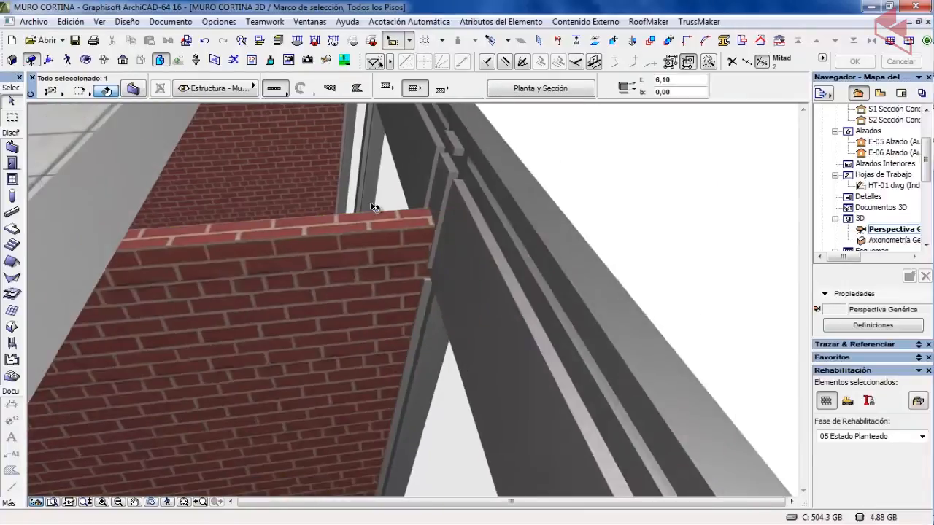
pyautogui.moveTo(304, 176); pyautogui.dragTo(365, 244, button='middle')
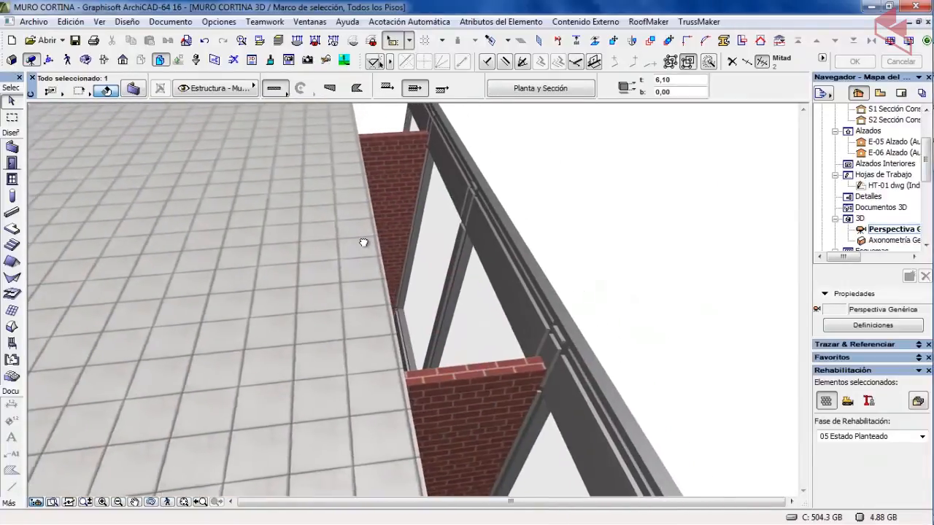
pyautogui.click(205, 41)
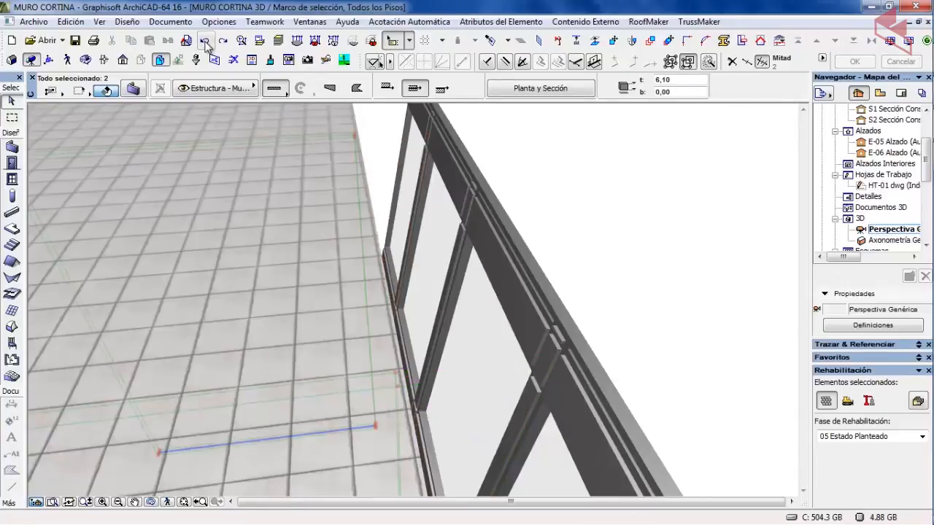
# Step: Connect both brick walls to the tilted curtain wall with the interior offset set to 0
pyautogui.click(86, 60)
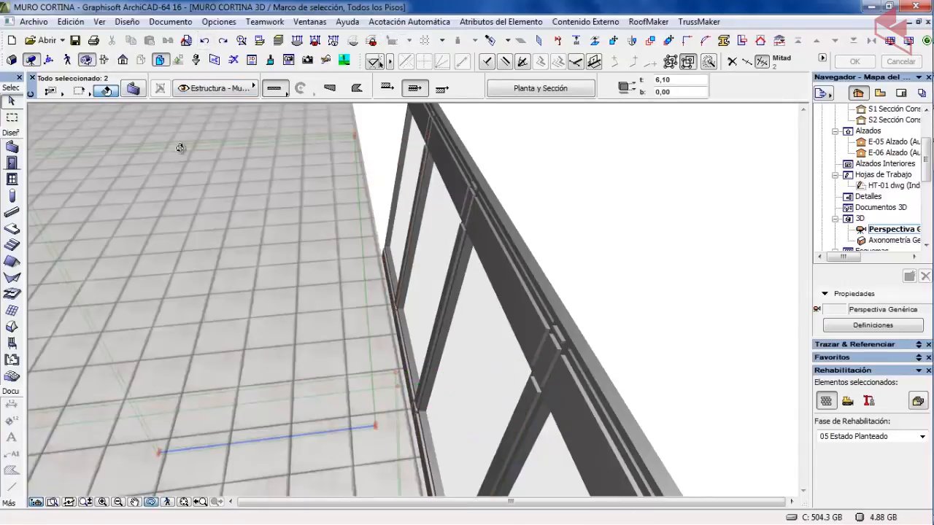
pyautogui.moveTo(200, 153); pyautogui.dragTo(134, 135)
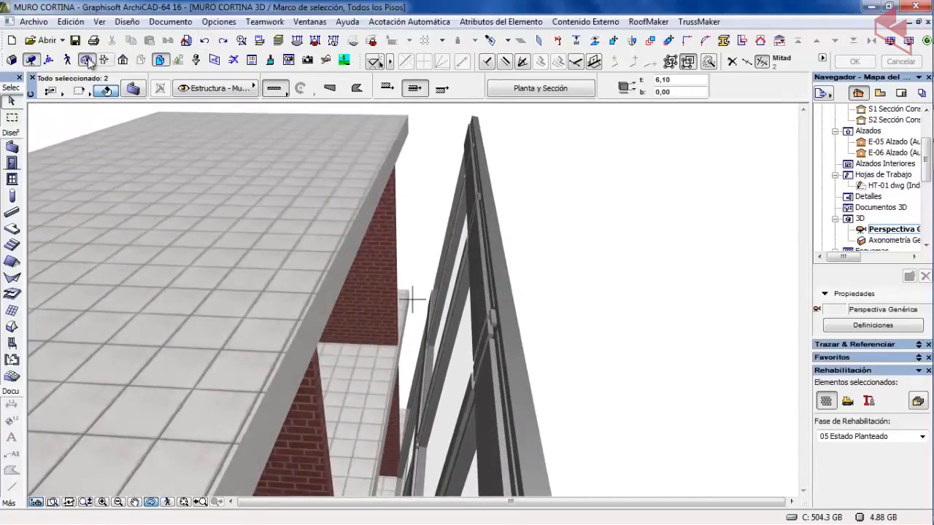
pyautogui.click(87, 60)
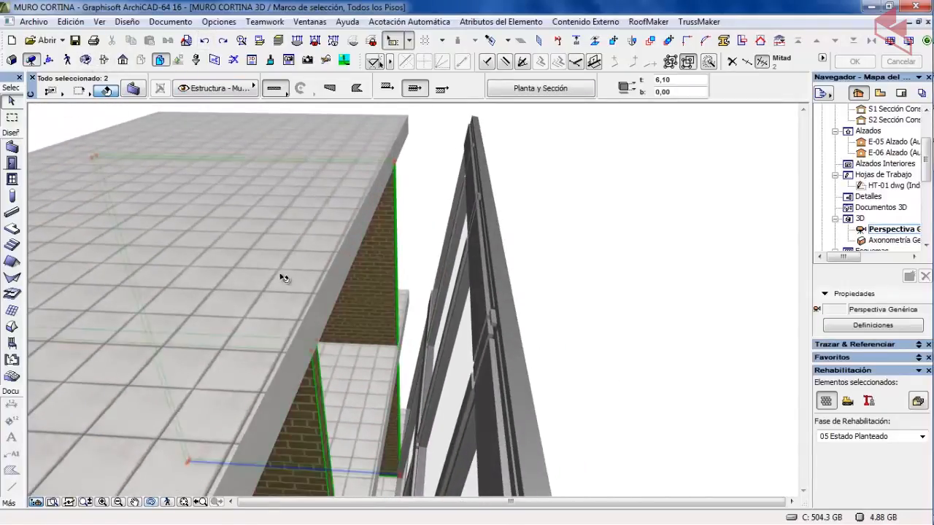
pyautogui.keyDown('shift'); pyautogui.click(482, 225); pyautogui.keyUp('shift')
pyautogui.rightClick(642, 173)
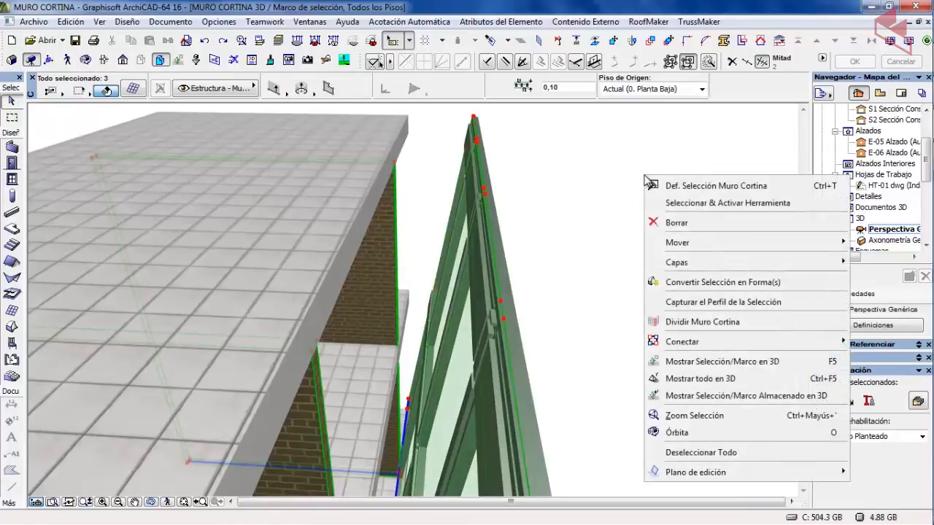
pyautogui.moveTo(696, 345)
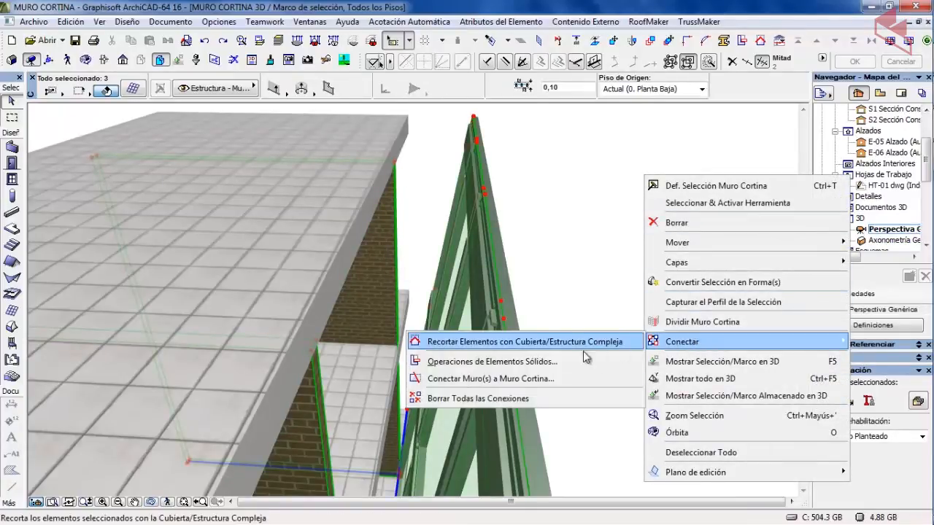
pyautogui.click(496, 379)
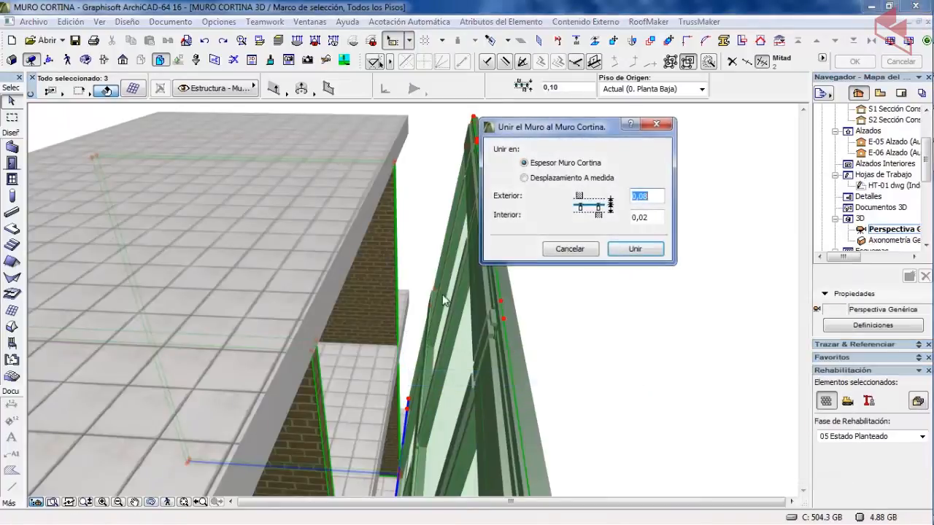
pyautogui.click(649, 216)
pyautogui.doubleClick(634, 217)
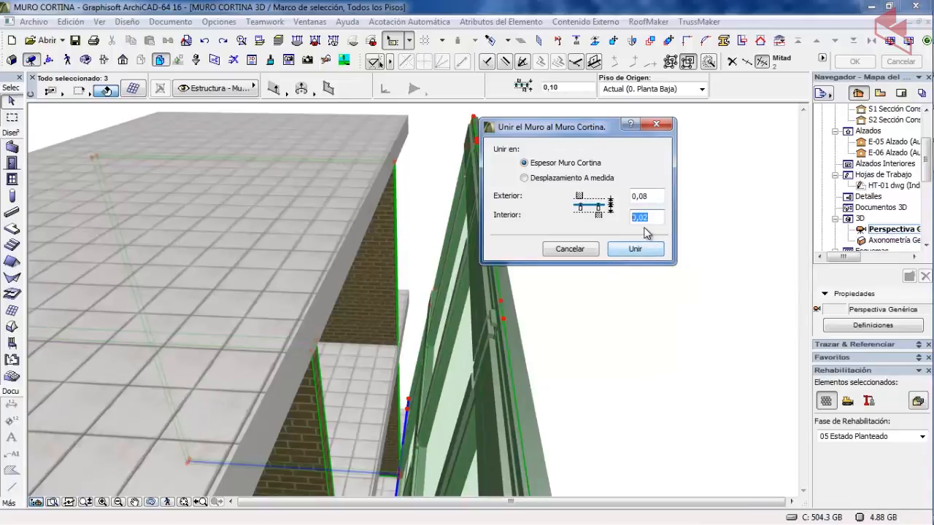
pyautogui.write('0')
pyautogui.press('Return')
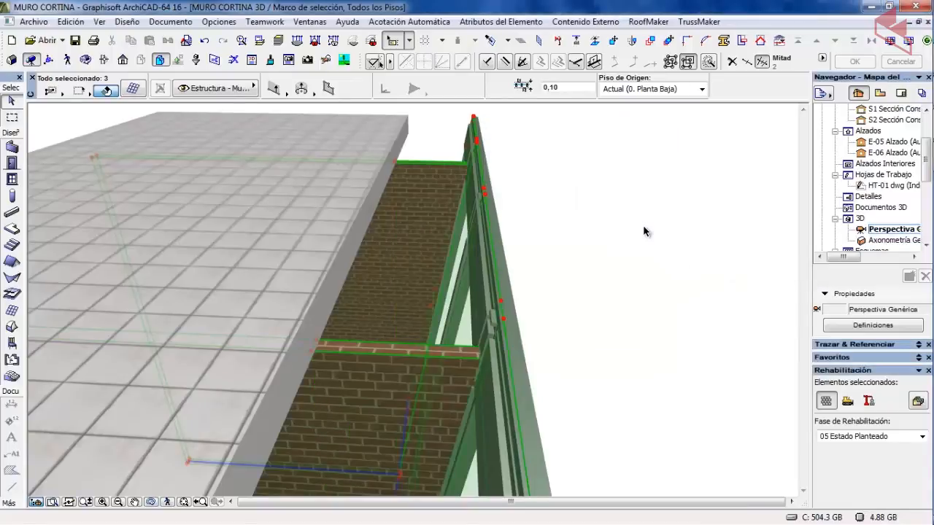
# Step: Examine the joint between the nearer brick wall and the curtain wall from above with that wall selected
pyautogui.scroll(5, 570, 319)
pyautogui.scroll(-5, 571, 324)
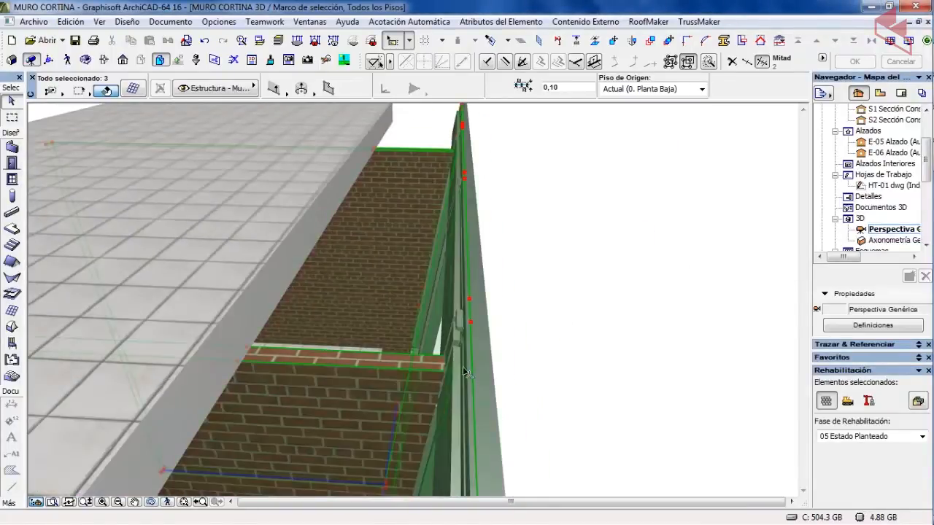
pyautogui.click(631, 292)
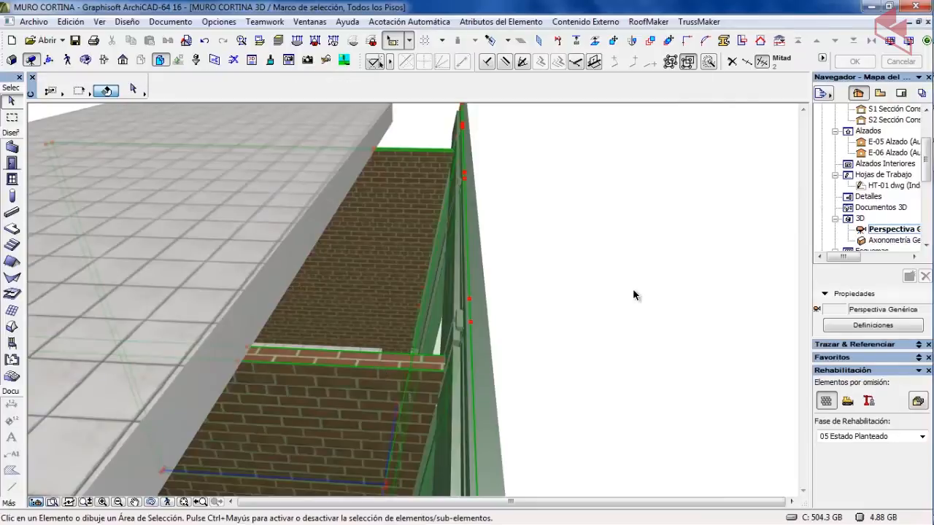
pyautogui.click(386, 378)
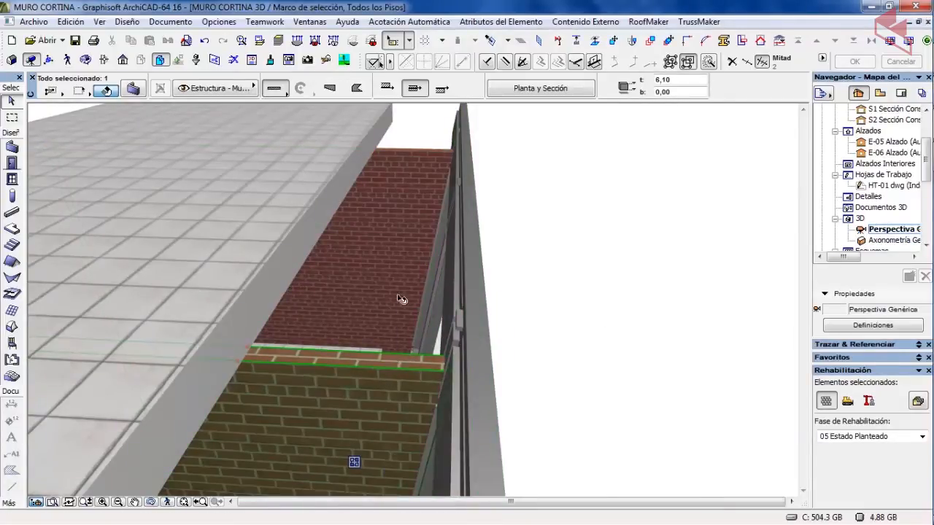
pyautogui.click(86, 59)
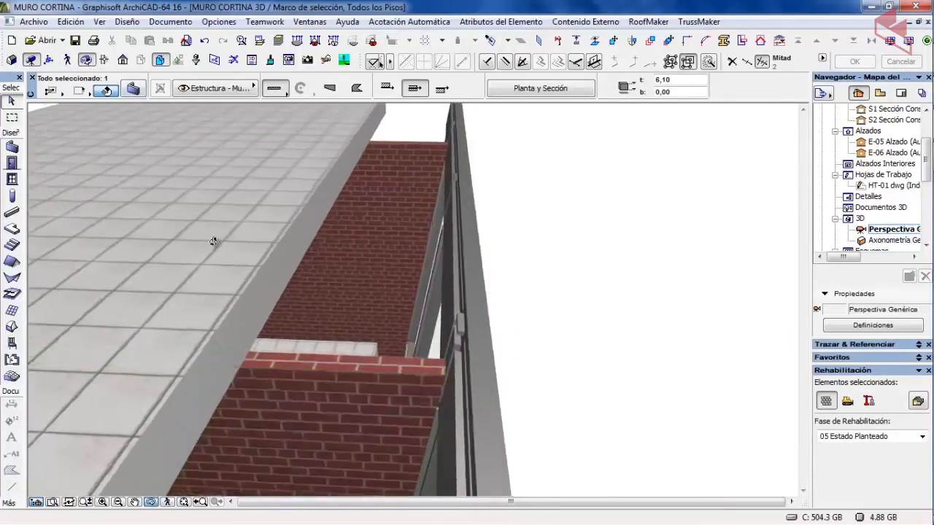
pyautogui.moveTo(213, 241); pyautogui.dragTo(277, 245)
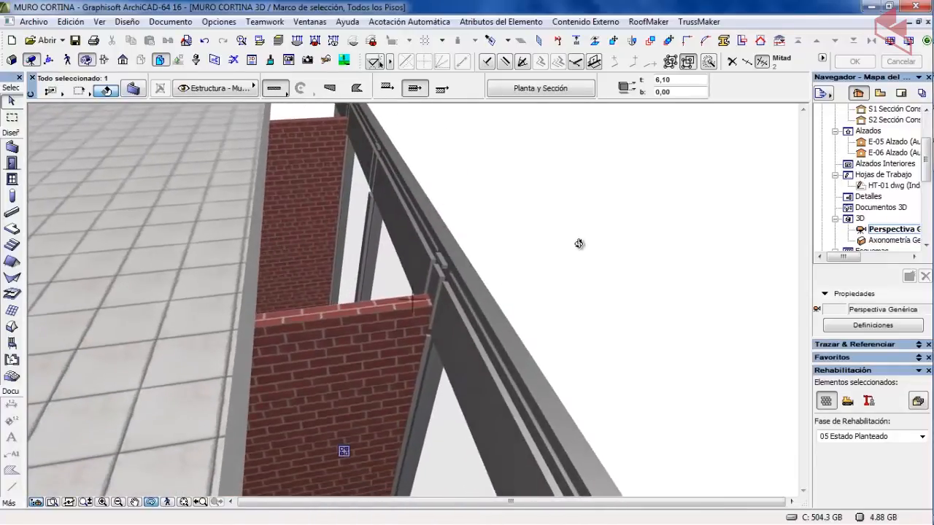
pyautogui.click(86, 62)
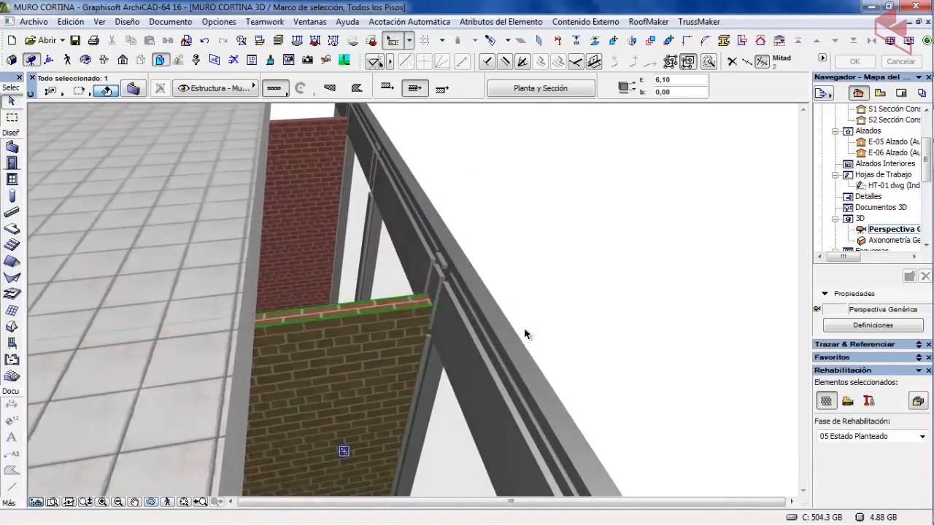
pyautogui.click(474, 279)
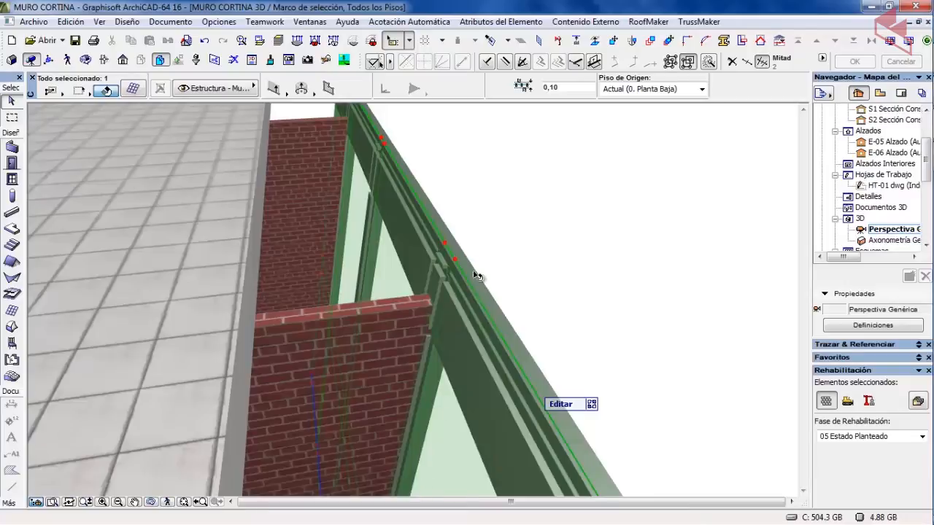
pyautogui.click(555, 259)
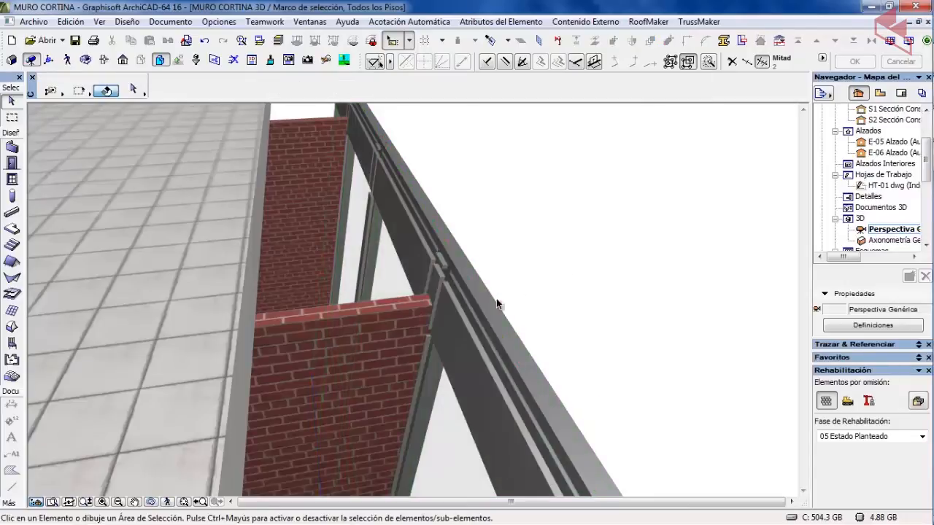
pyautogui.click(408, 320)
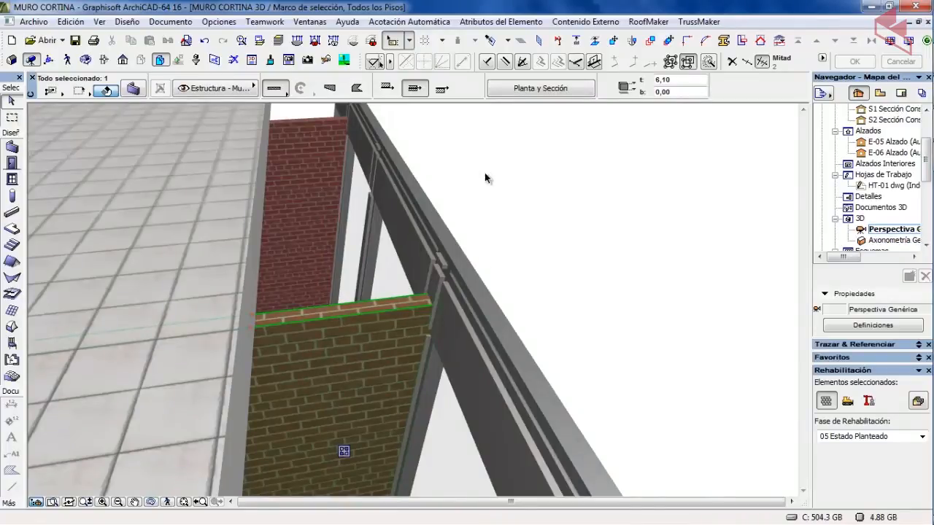
pyautogui.click(496, 188)
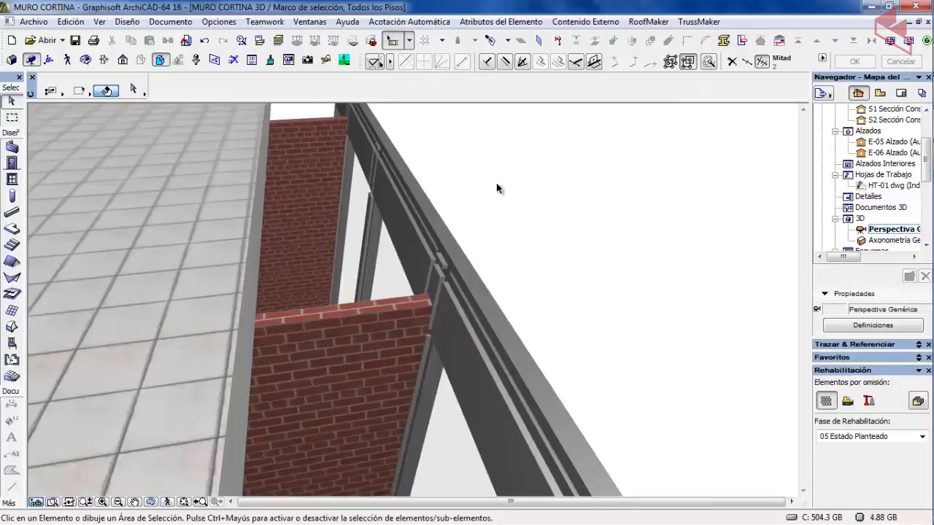
# Step: Offset the first-floor slab's front edge outward until it meets the tilted curtain wall
pyautogui.scroll(-5, 499, 190)
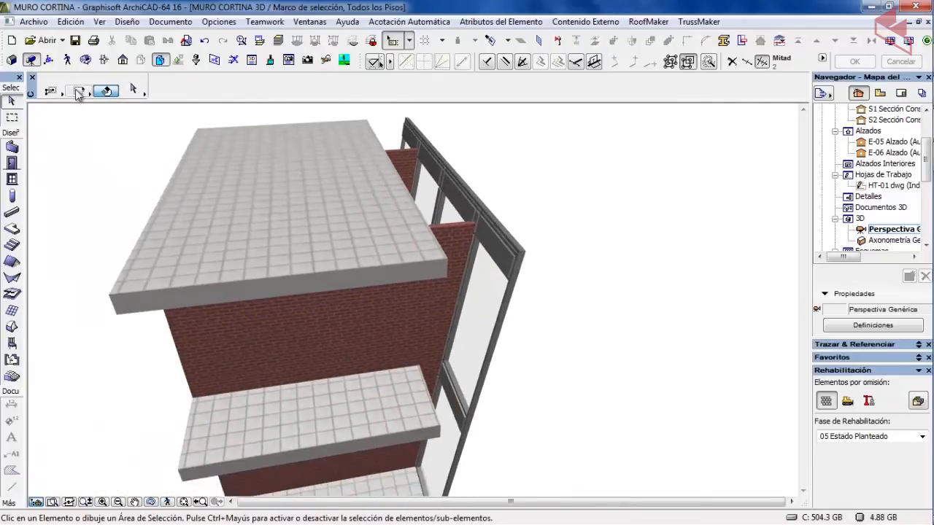
pyautogui.click(86, 59)
pyautogui.moveTo(350, 257); pyautogui.dragTo(279, 343)
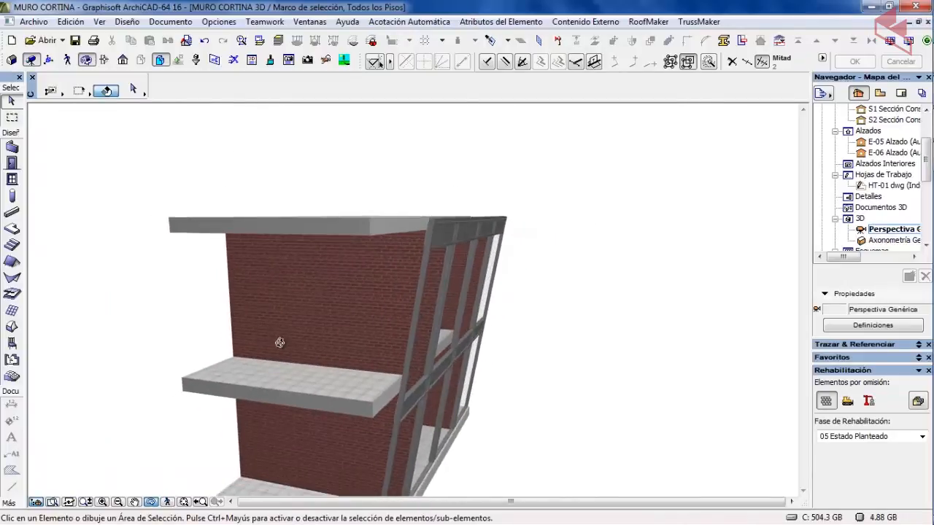
pyautogui.scroll(8, 287, 263)
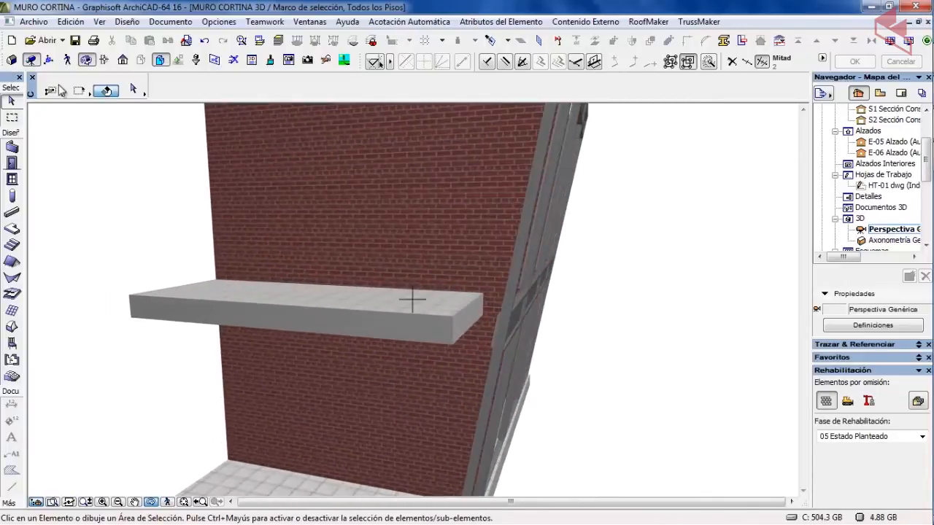
pyautogui.click(85, 60)
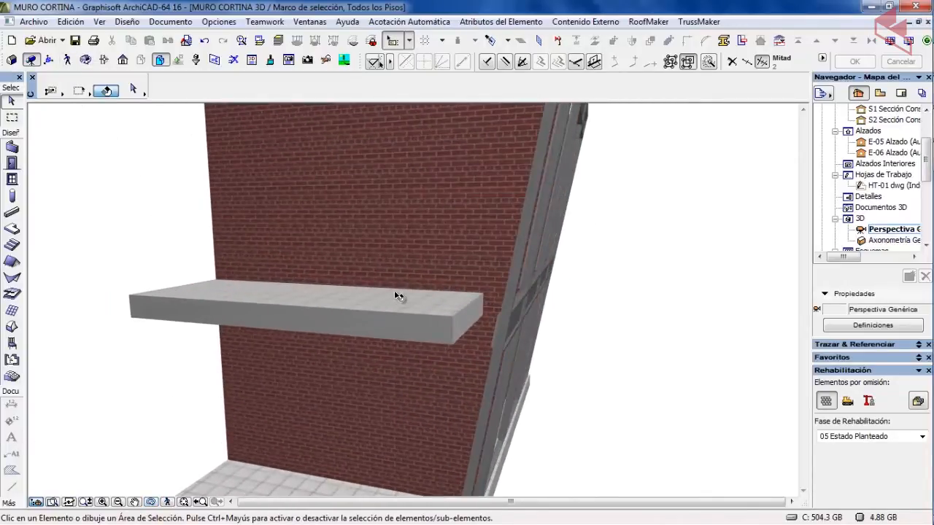
pyautogui.click(390, 309)
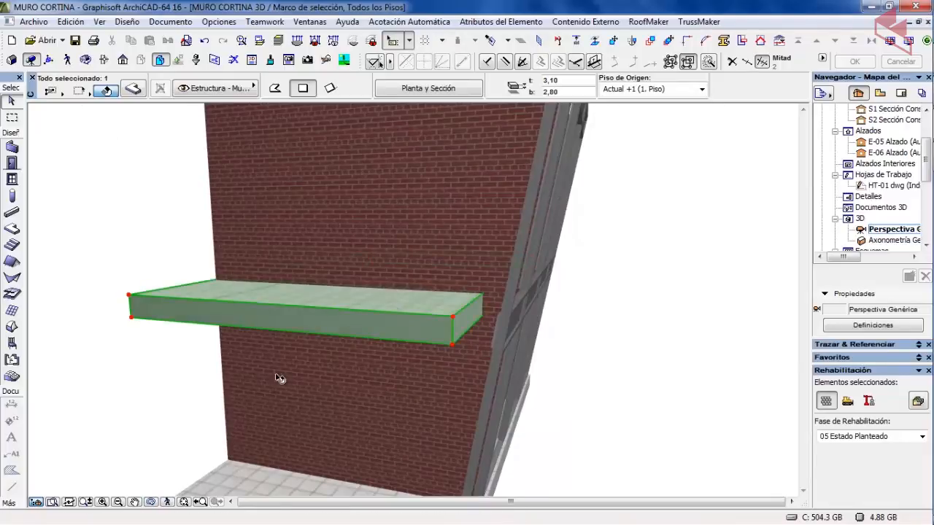
pyautogui.click(468, 311)
pyautogui.click(618, 429)
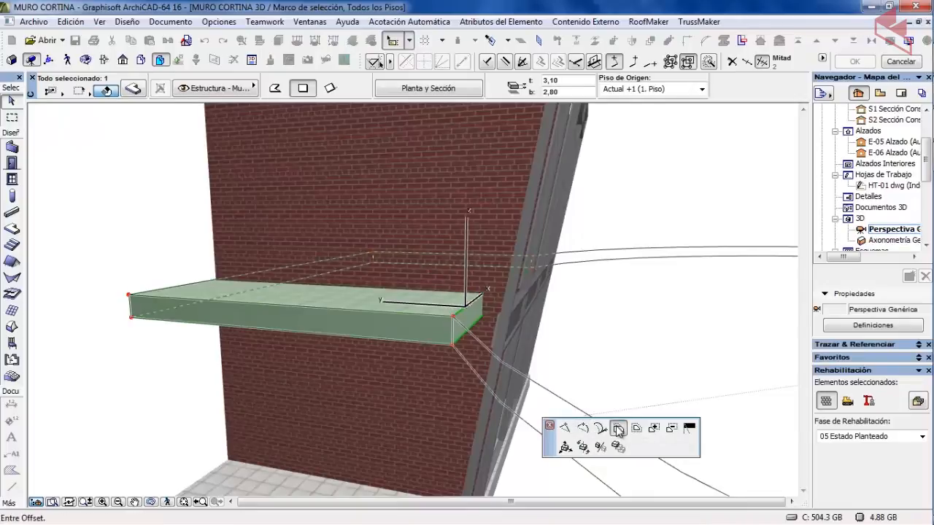
pyautogui.click(501, 319)
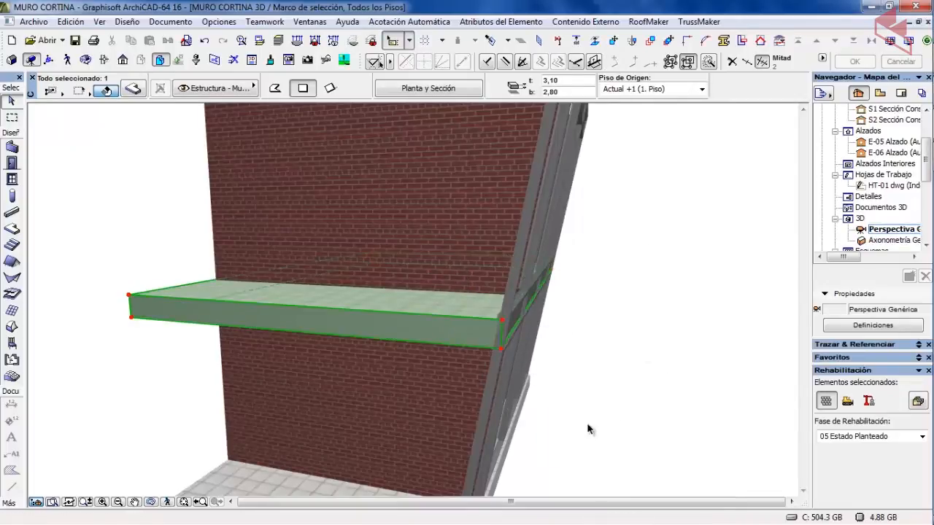
pyautogui.scroll(2, 578, 421)
pyautogui.click(647, 341)
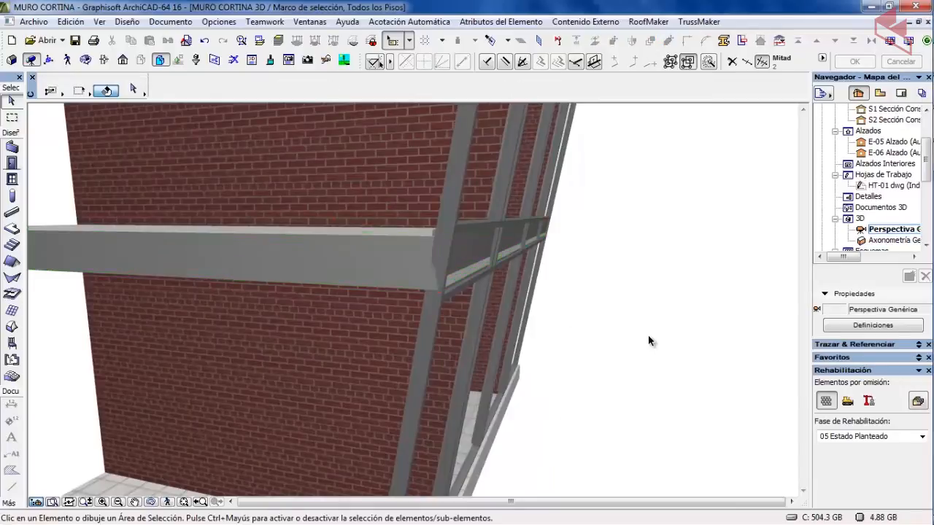
# Step: Set a custom edge angle of 80° on the first-floor slab's edge along the tilted curtain wall
pyautogui.click(385, 261)
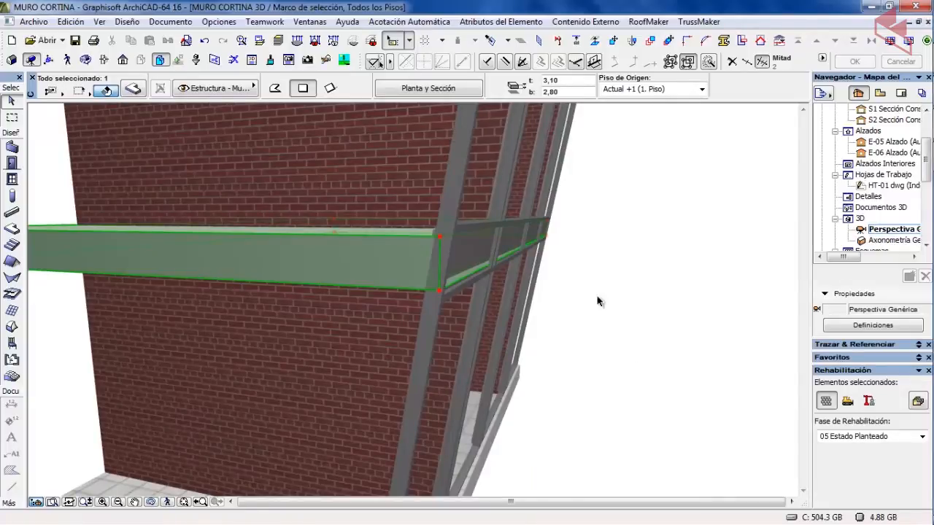
pyautogui.click(469, 233)
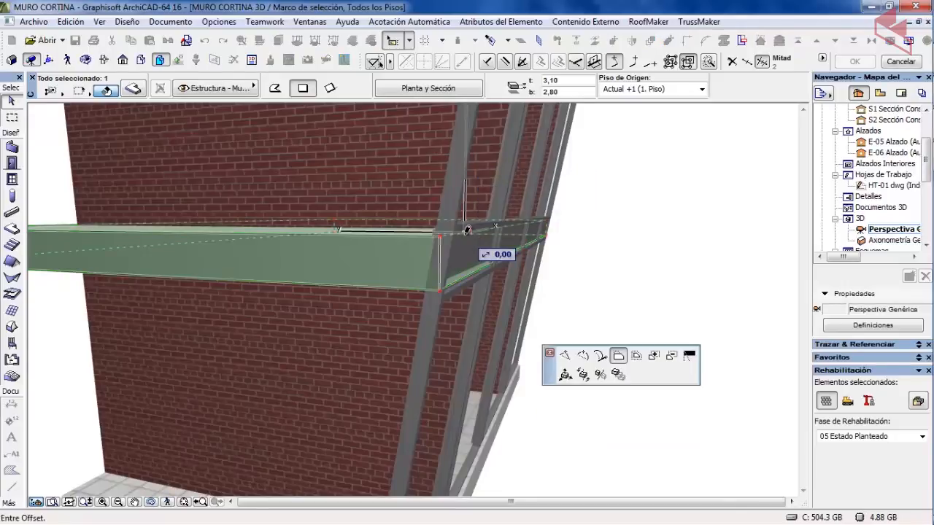
pyautogui.click(687, 356)
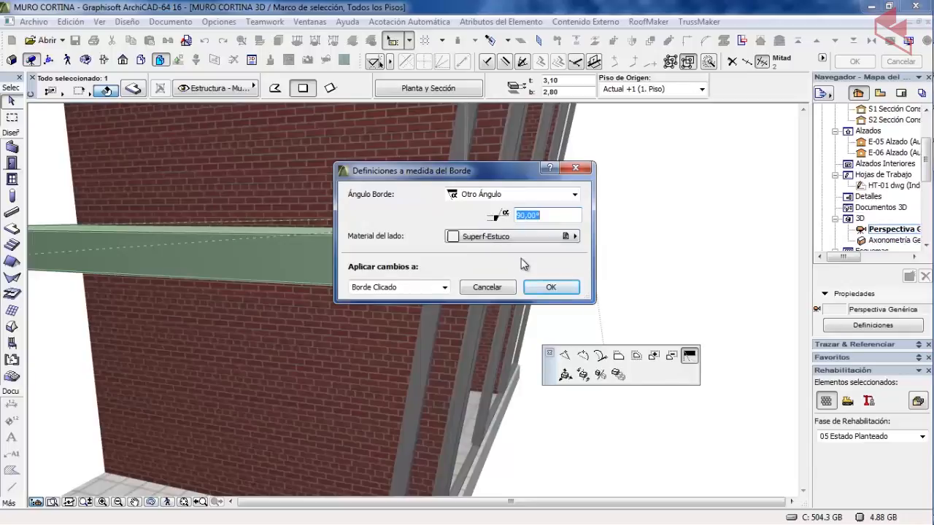
pyautogui.write('80')
pyautogui.press('Return')
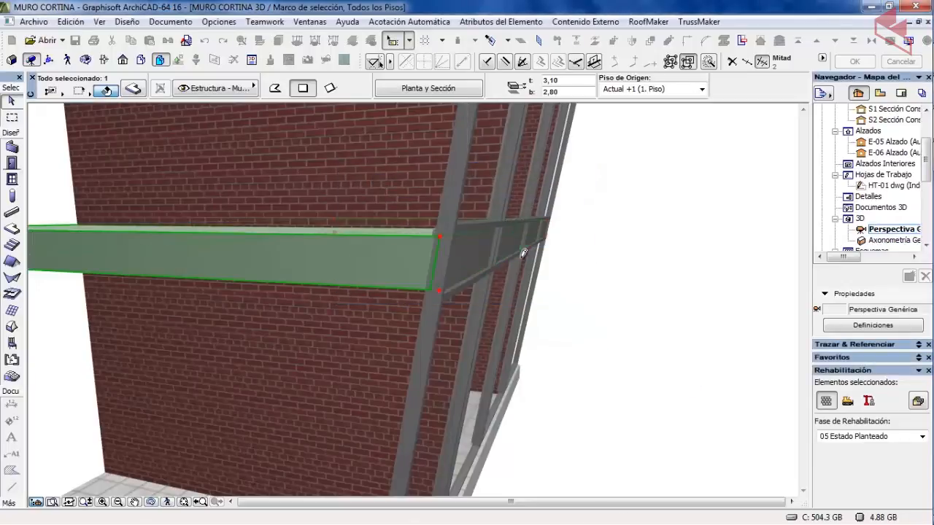
pyautogui.click(671, 259)
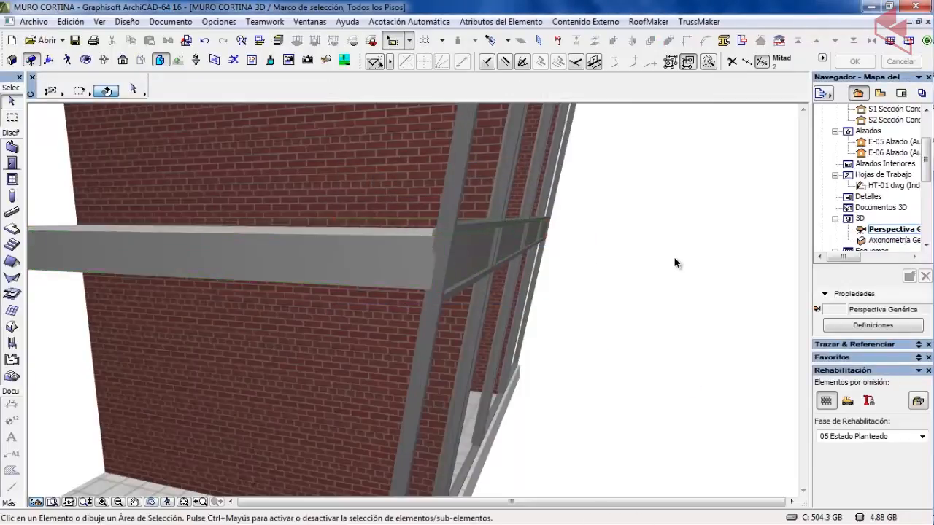
# Step: Offset the roof slab's front edge outward by about 1,08 to the top of the tilted curtain wall
pyautogui.click(85, 60)
pyautogui.moveTo(214, 264); pyautogui.dragTo(282, 234)
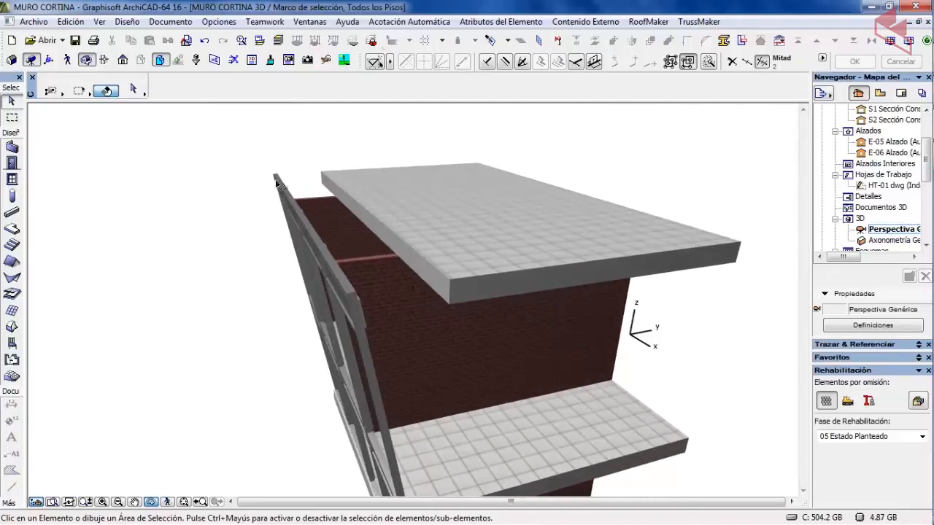
pyautogui.click(416, 221)
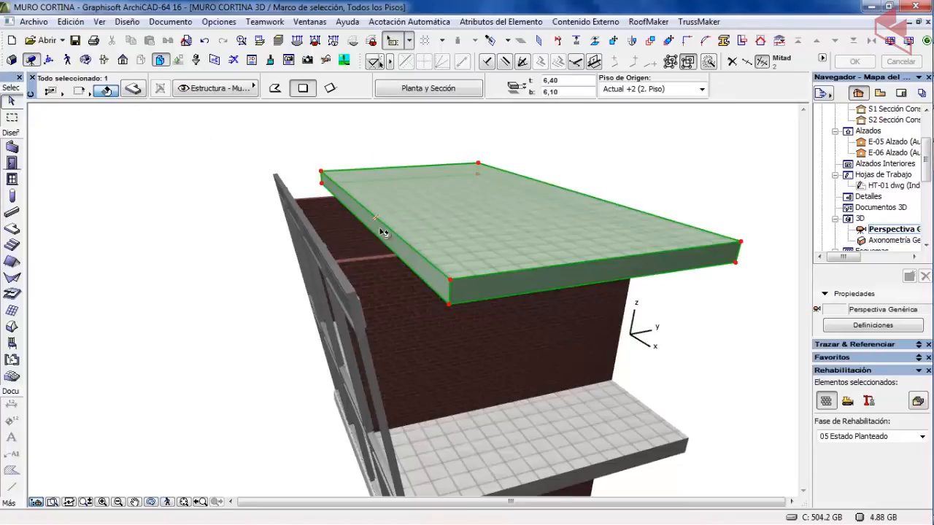
pyautogui.click(382, 221)
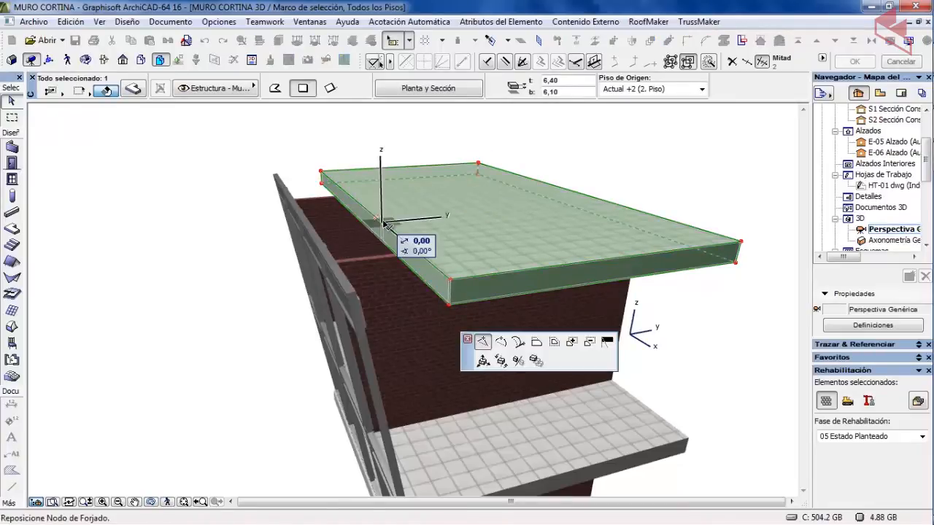
pyautogui.click(537, 343)
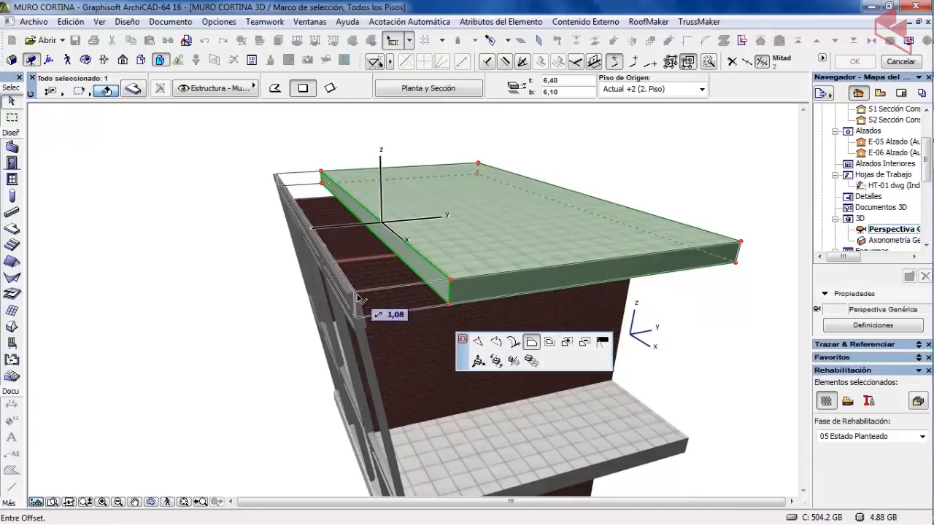
pyautogui.click(358, 298)
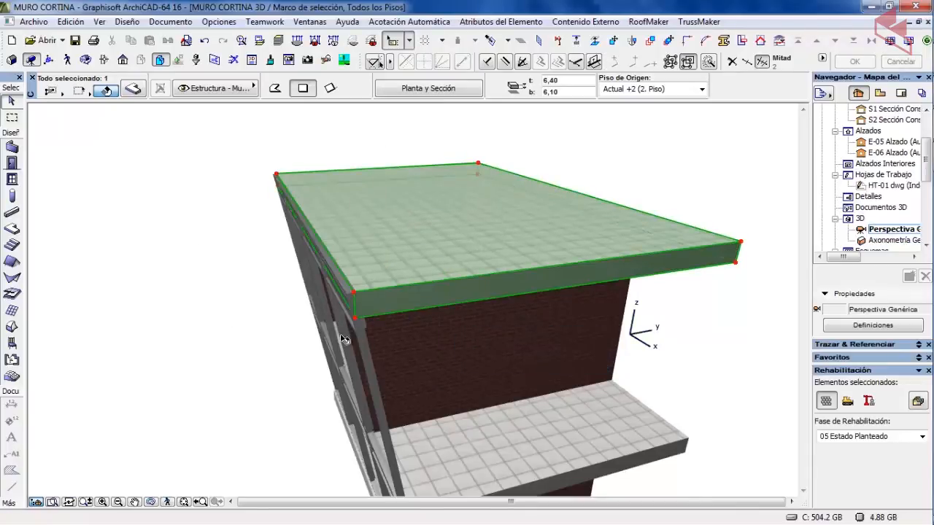
# Step: Set a custom edge angle of 80° on the roof slab's edge along the curtain wall and review the whole façade
pyautogui.click(341, 271)
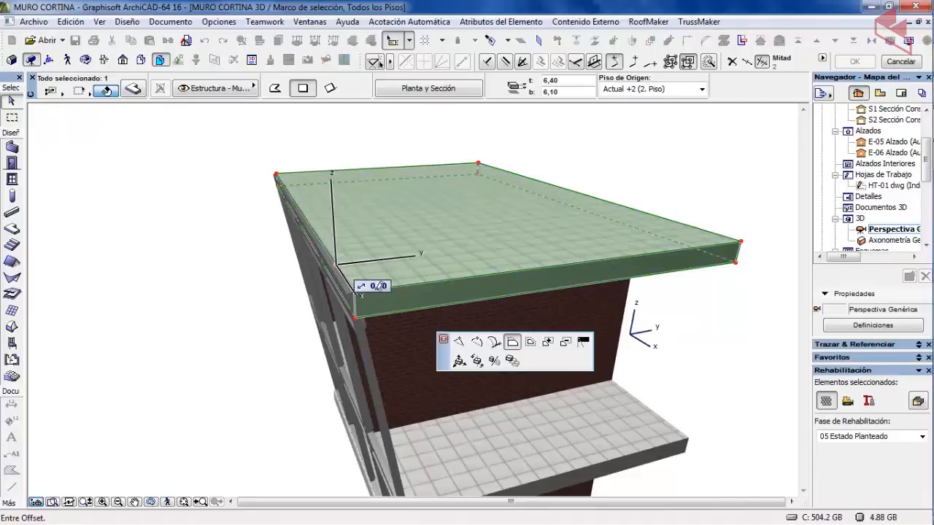
pyautogui.click(584, 343)
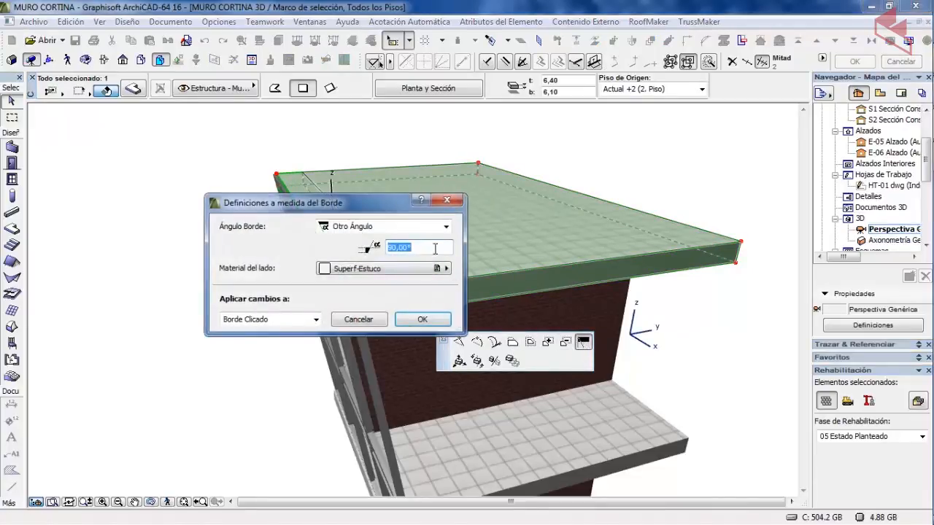
pyautogui.write('80')
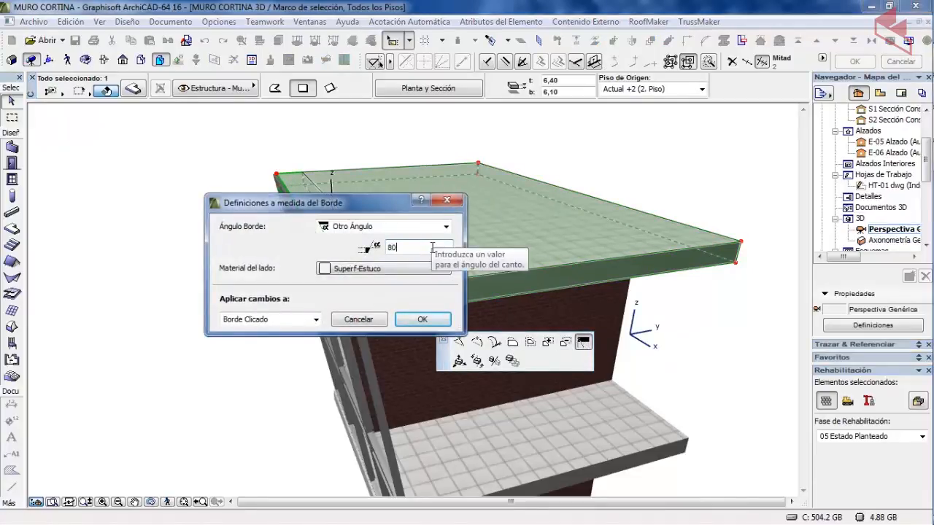
pyautogui.press('Return')
pyautogui.click(121, 337)
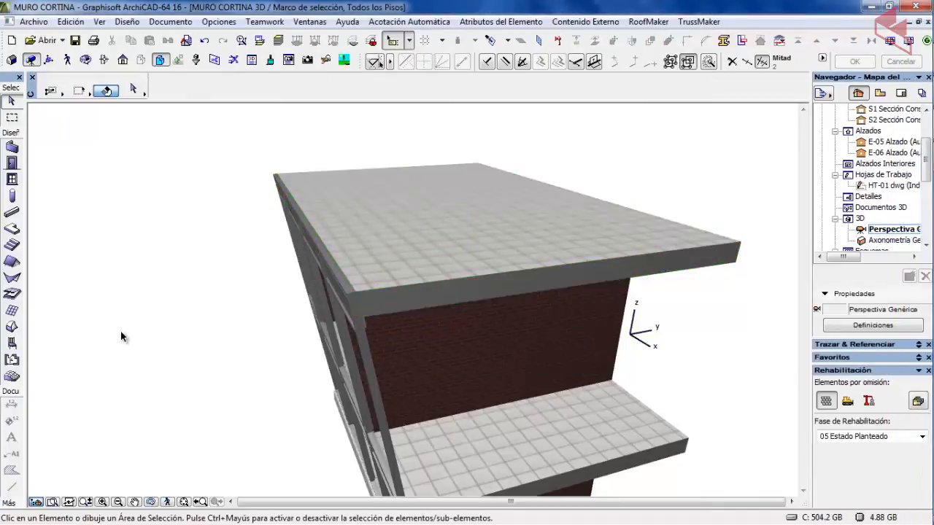
pyautogui.click(86, 59)
pyautogui.moveTo(225, 326); pyautogui.dragTo(310, 345)
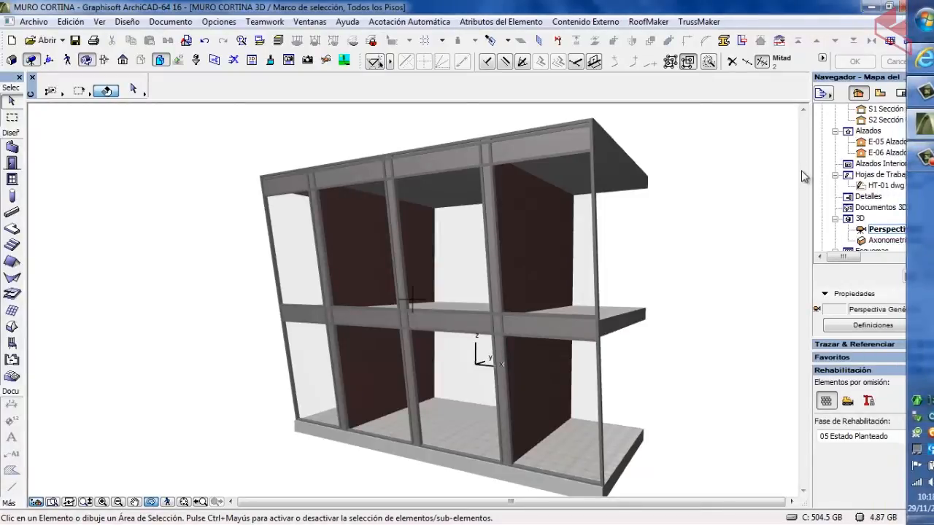
# Step: Switch to the 0. Planta Baja floor plan and open elevation E-05 from its marker line in front of the straight curtain wall
pyautogui.scroll(3, 883, 156)
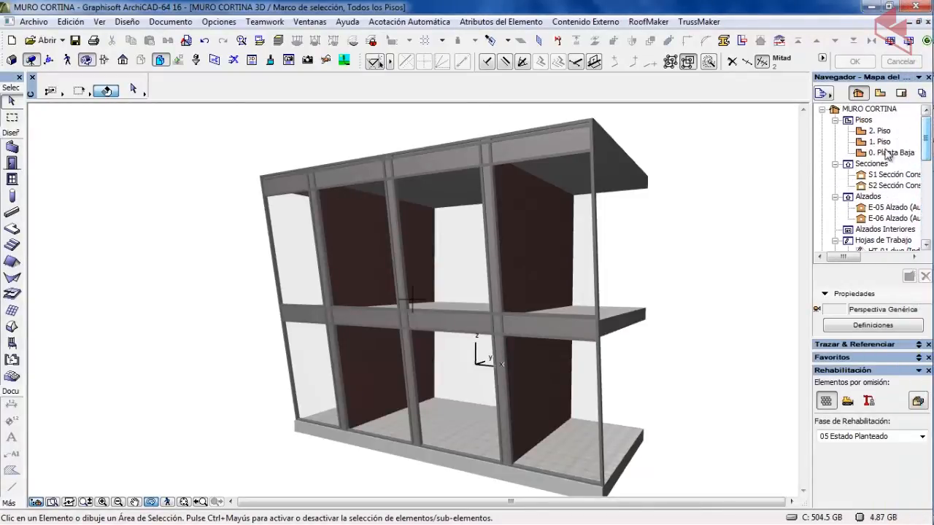
pyautogui.doubleClick(887, 153)
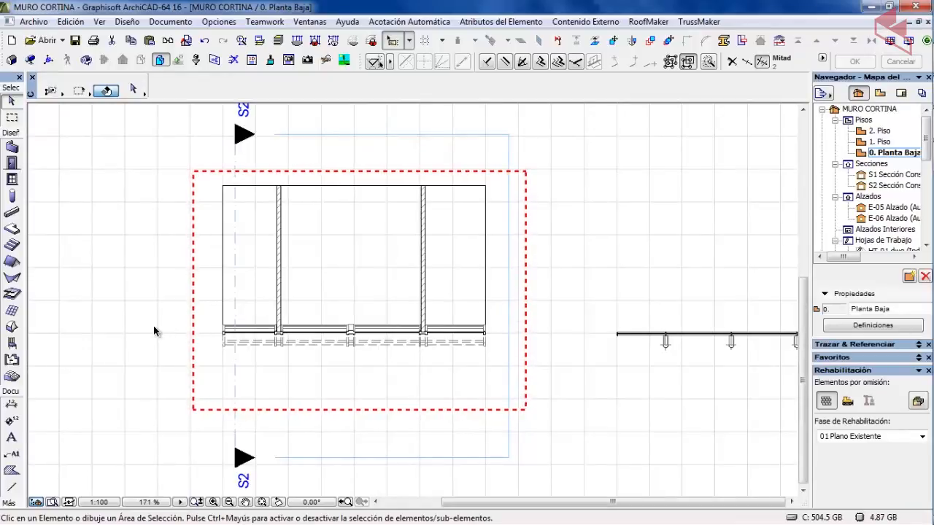
pyautogui.scroll(-2, 430, 335)
pyautogui.moveTo(506, 350); pyautogui.dragTo(232, 403, button='middle')
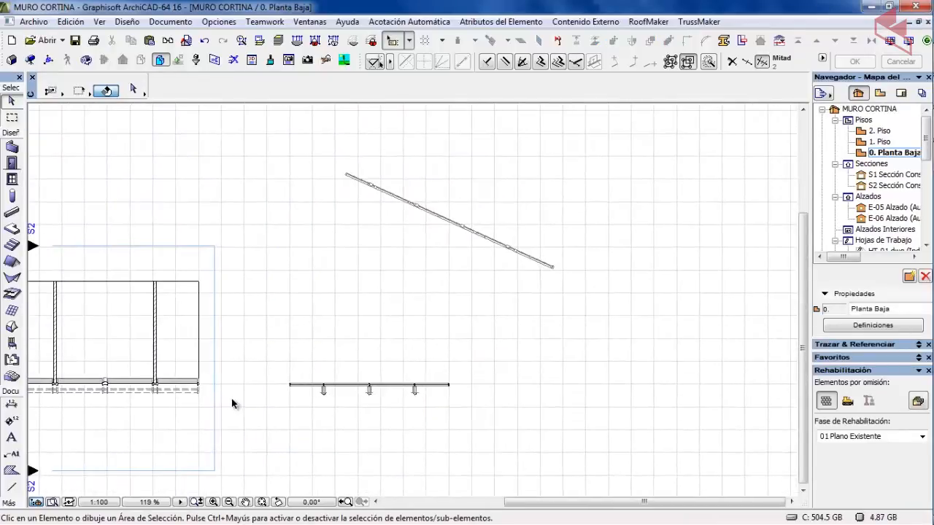
pyautogui.scroll(-2, 567, 367)
pyautogui.moveTo(566, 367); pyautogui.dragTo(298, 358, button='middle')
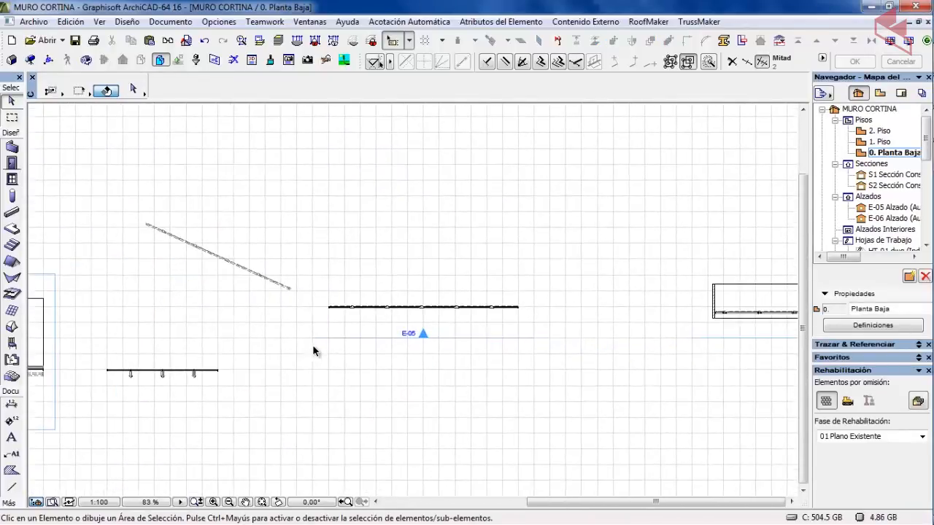
pyautogui.scroll(3, 312, 345)
pyautogui.scroll(-1, 312, 345)
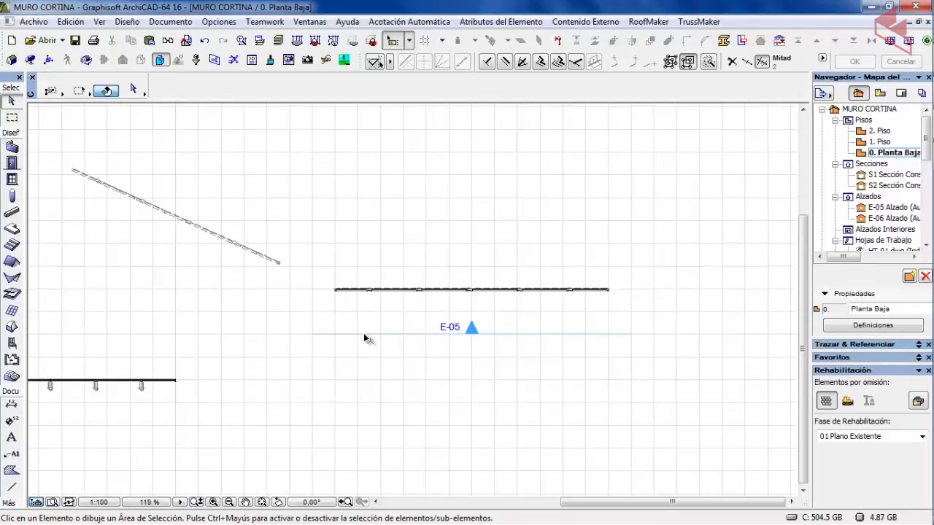
pyautogui.scroll(2, 364, 332)
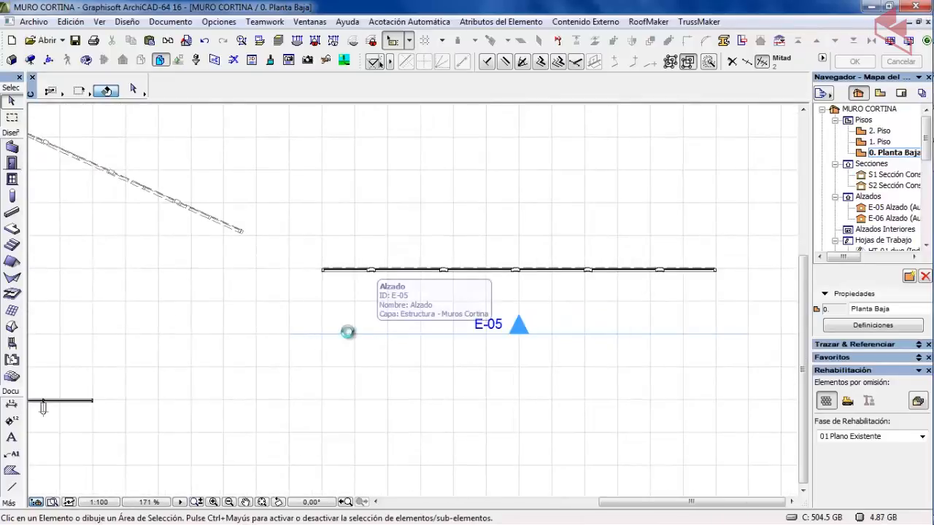
pyautogui.rightClick(404, 335)
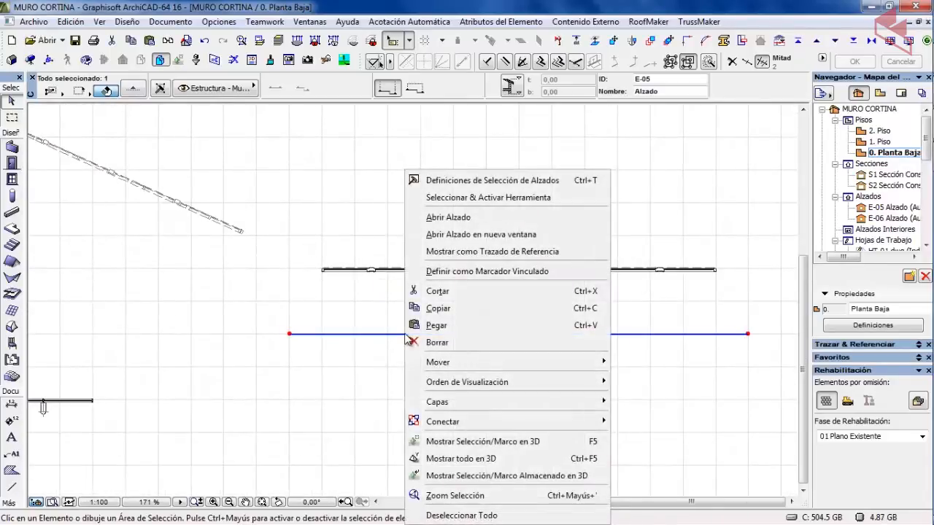
pyautogui.click(460, 220)
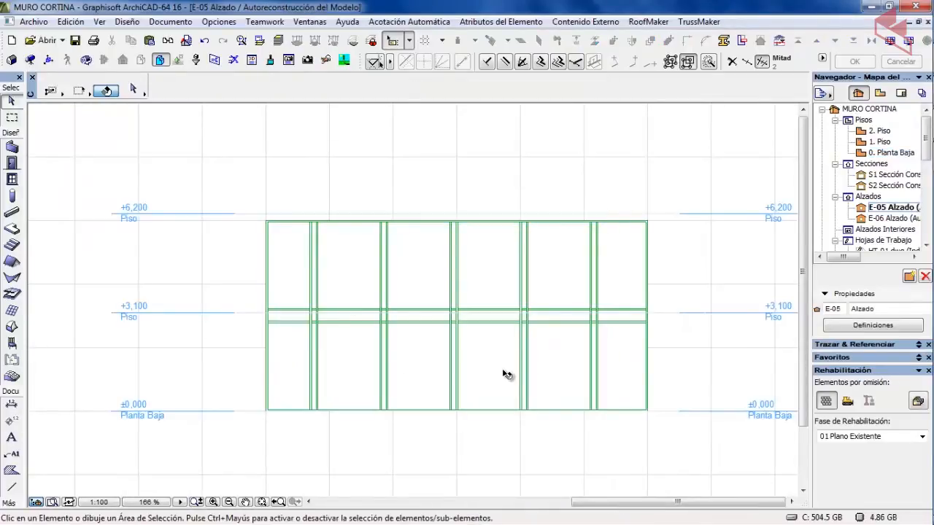
# Step: Extract the outline of the straight curtain wall in elevation E-05 to a fill
pyautogui.moveTo(503, 375); pyautogui.dragTo(467, 361, button='middle')
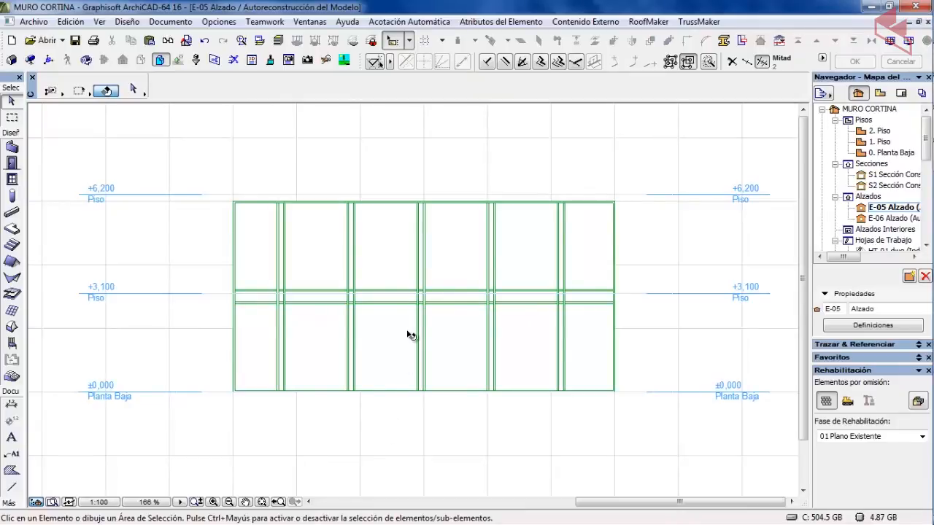
pyautogui.click(336, 302)
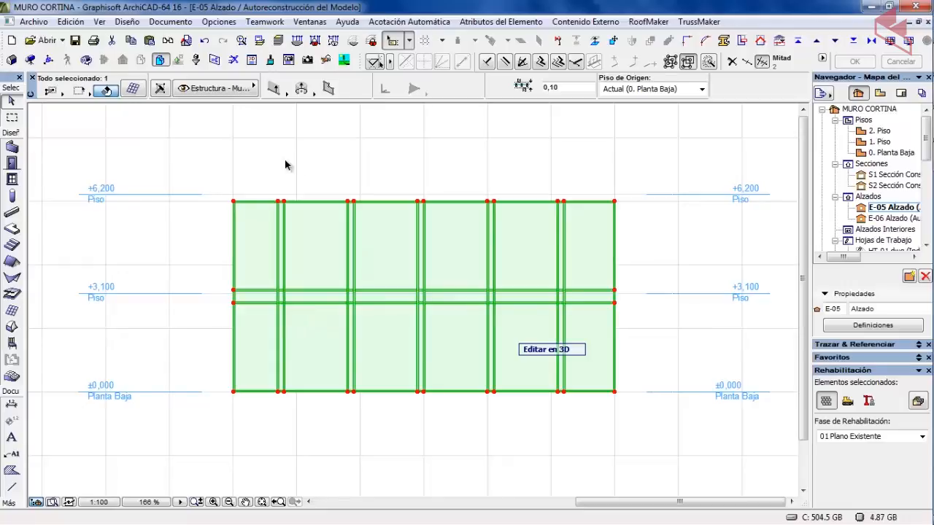
pyautogui.click(127, 22)
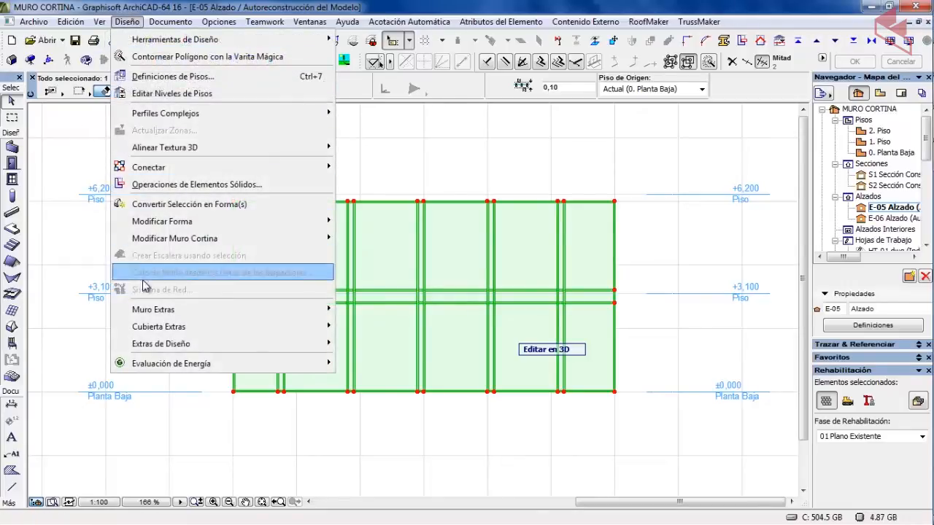
pyautogui.moveTo(151, 333)
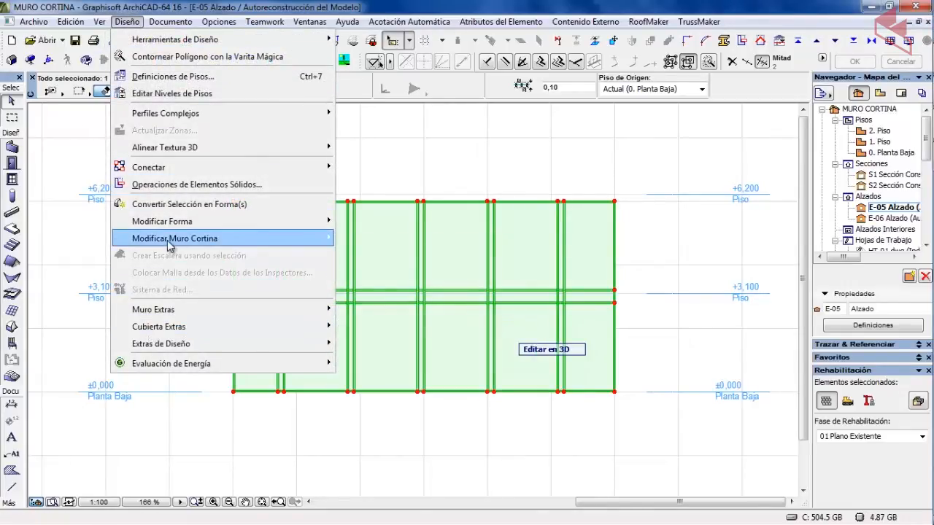
pyautogui.moveTo(169, 246)
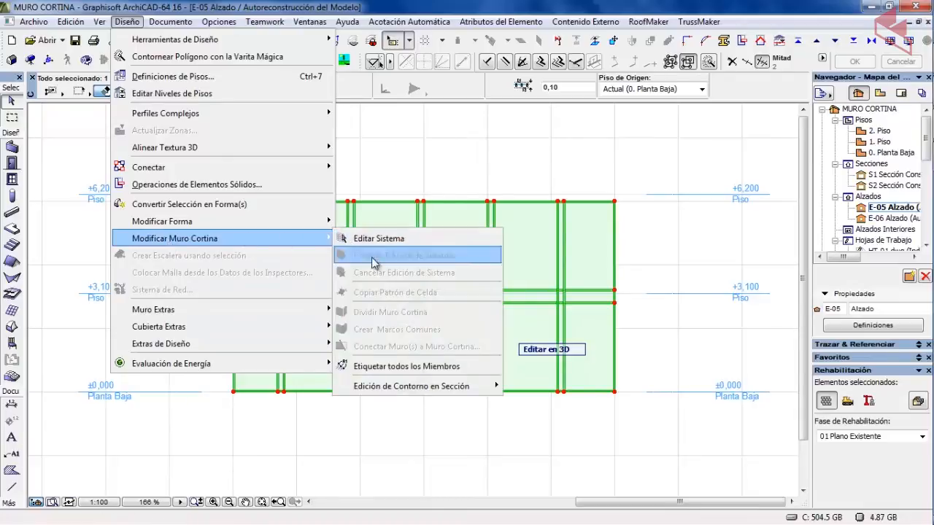
pyautogui.moveTo(381, 394)
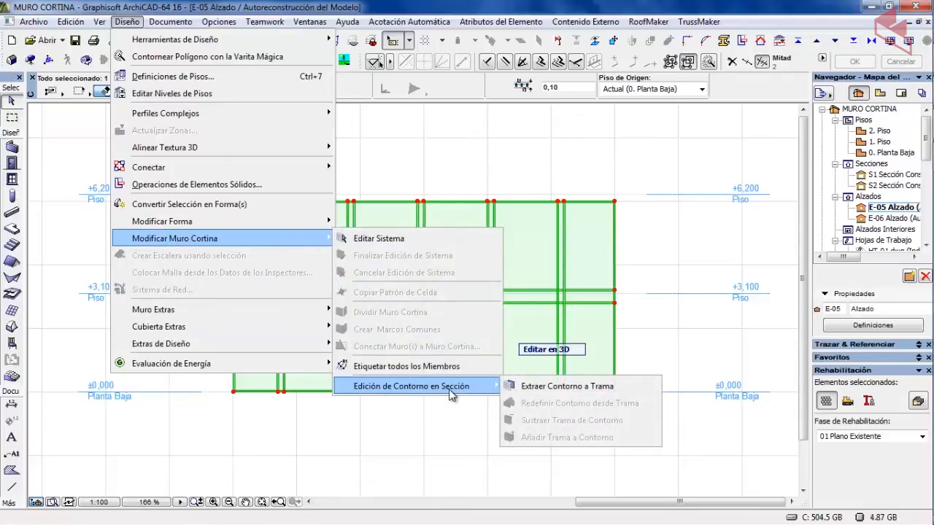
pyautogui.click(574, 389)
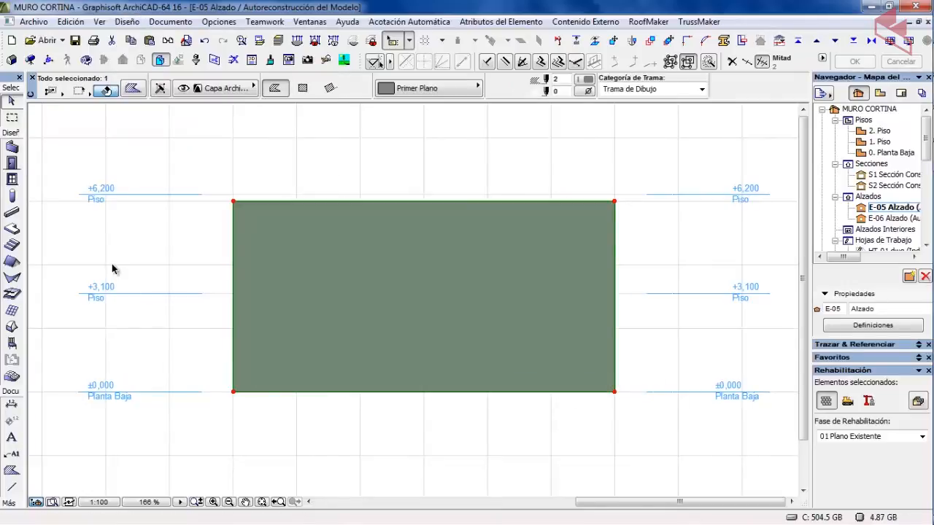
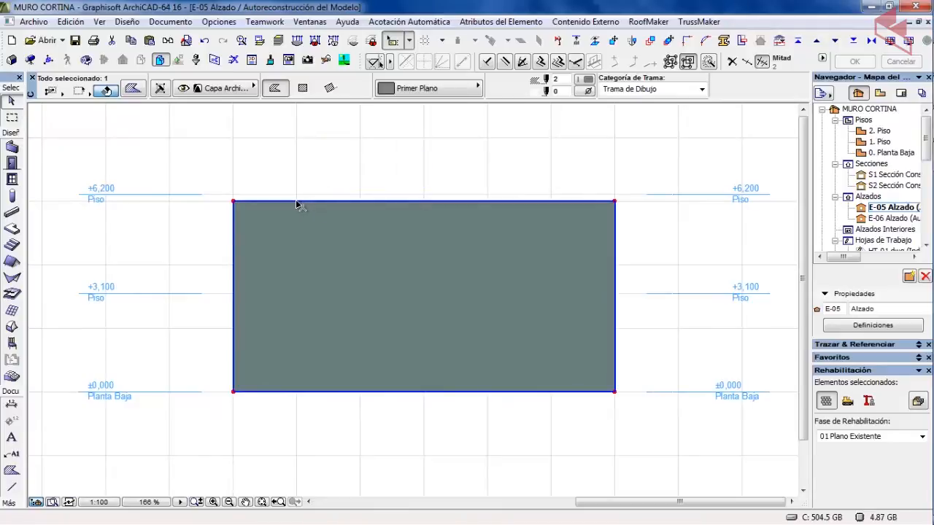
# Step: Add two nodes to the fill's upper edge, one near each end
pyautogui.click(296, 204)
pyautogui.click(395, 322)
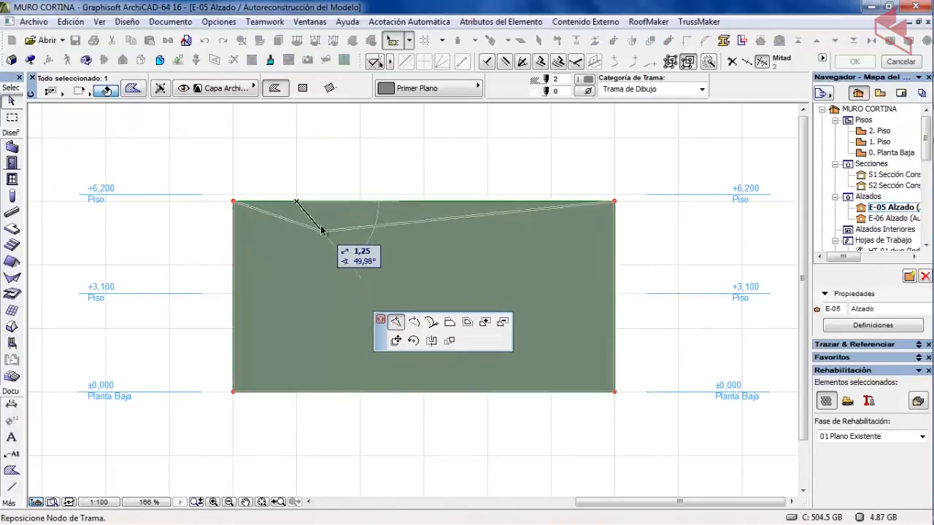
pyautogui.click(296, 202)
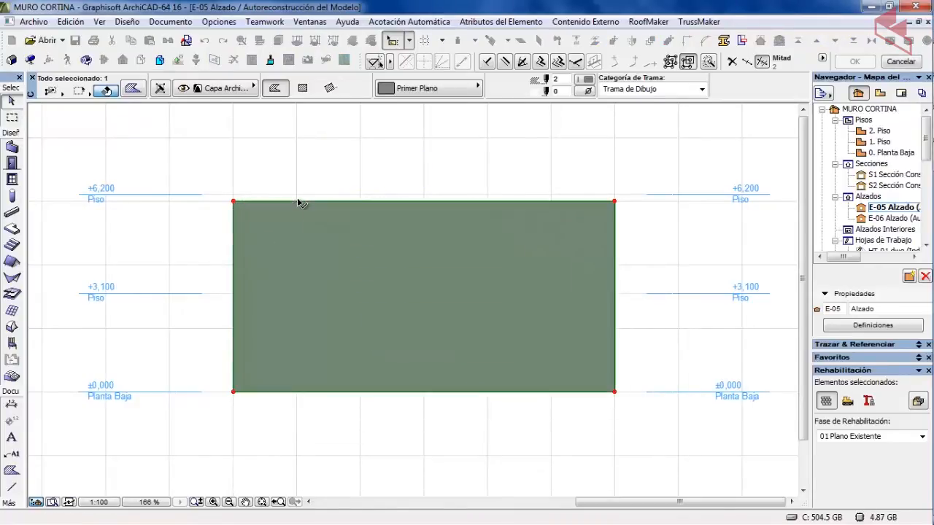
pyautogui.click(553, 201)
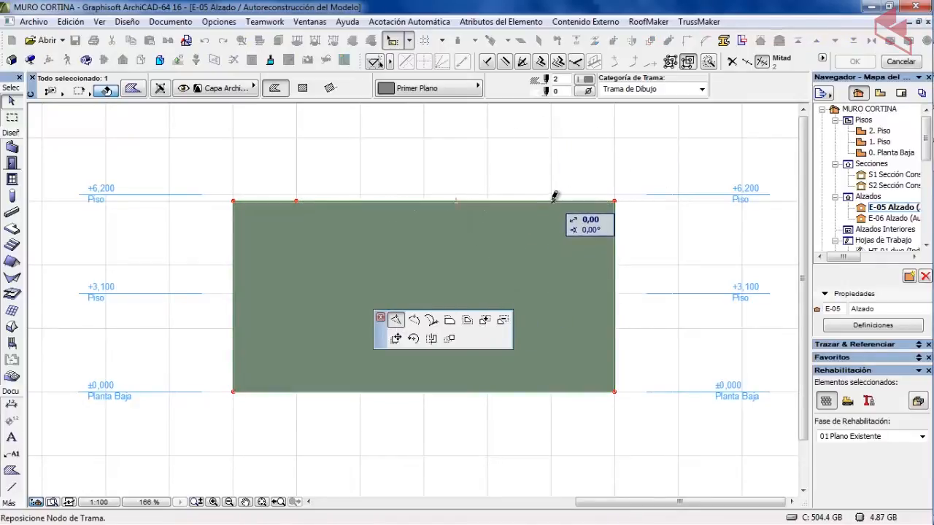
pyautogui.click(553, 201)
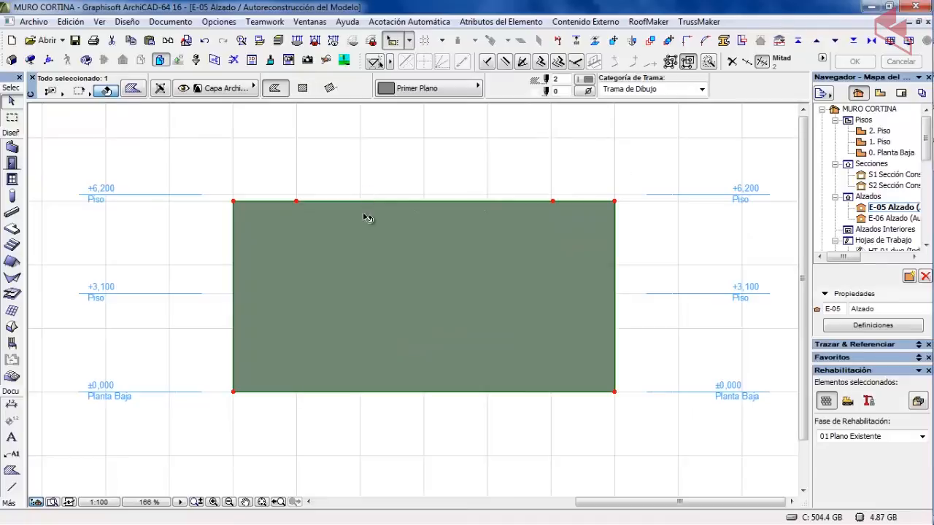
# Step: Curve the upper edge segment between the two new nodes upward into an arc above the +6,200 level
pyautogui.click(389, 202)
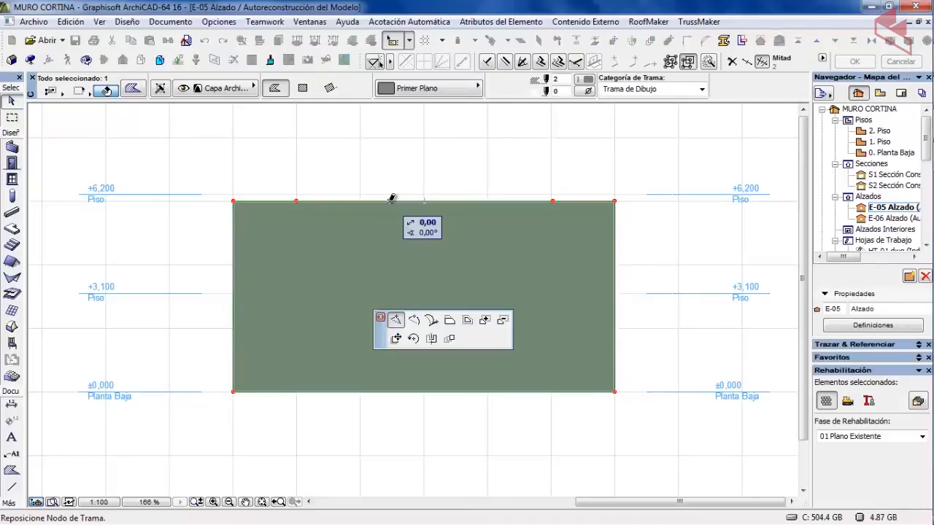
pyautogui.click(414, 320)
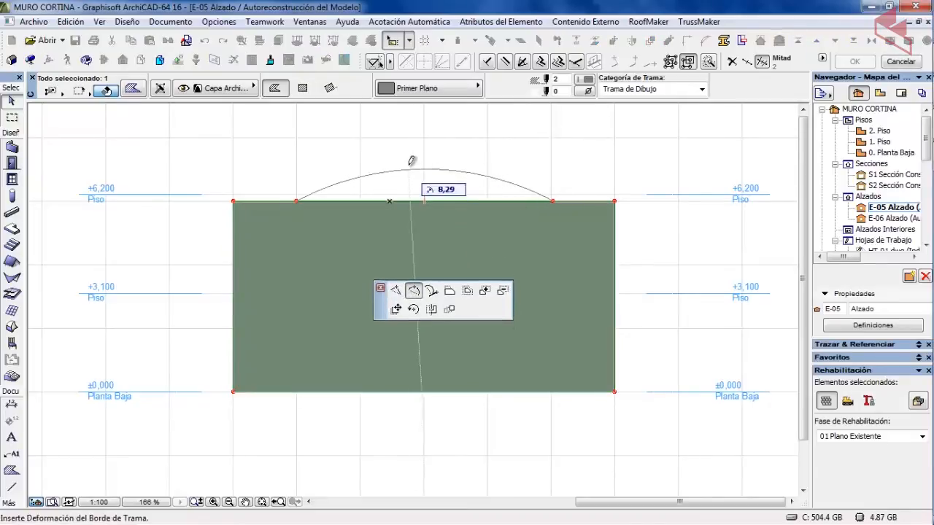
pyautogui.click(417, 121)
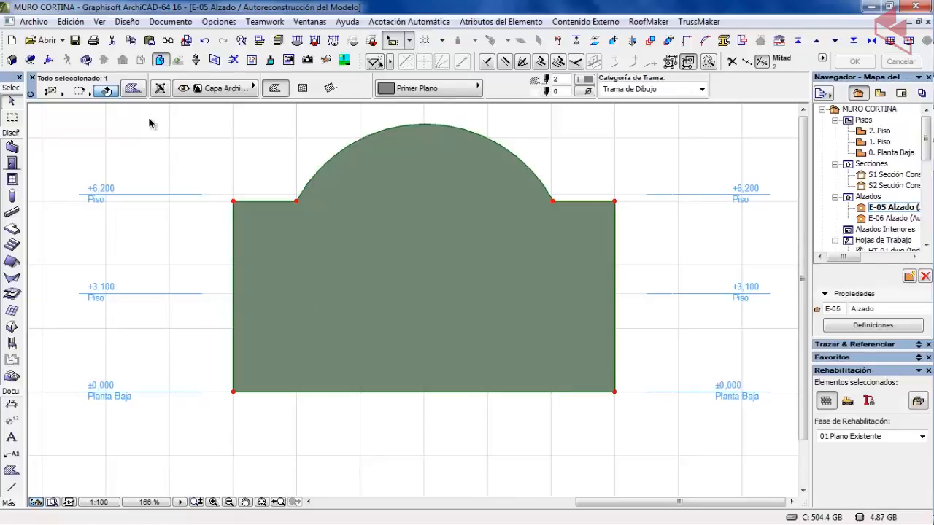
# Step: Redefine the curtain wall's contour from the arched fill and clear the selection
pyautogui.click(127, 22)
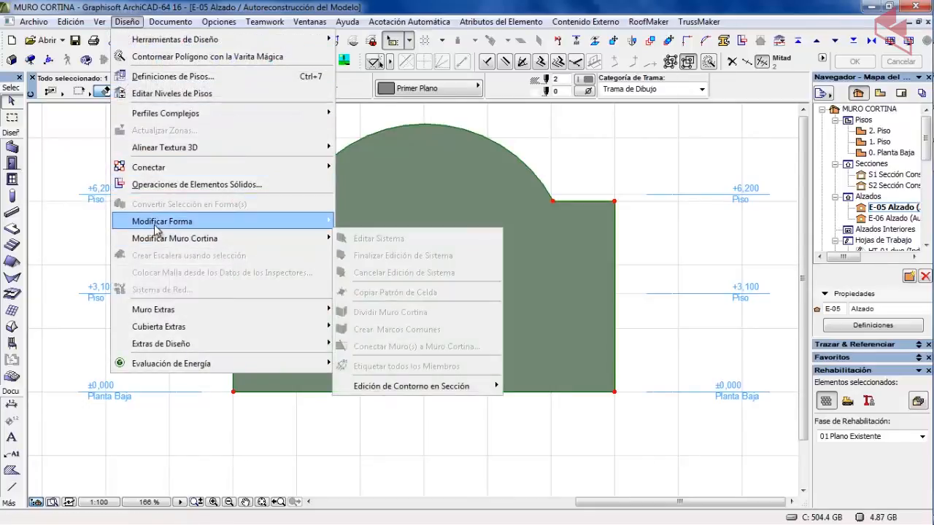
pyautogui.moveTo(211, 246)
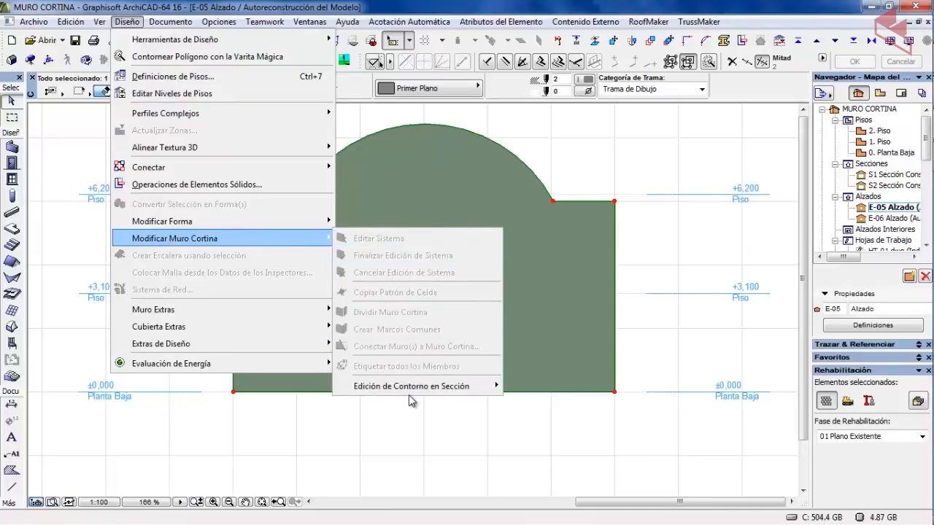
pyautogui.moveTo(450, 392)
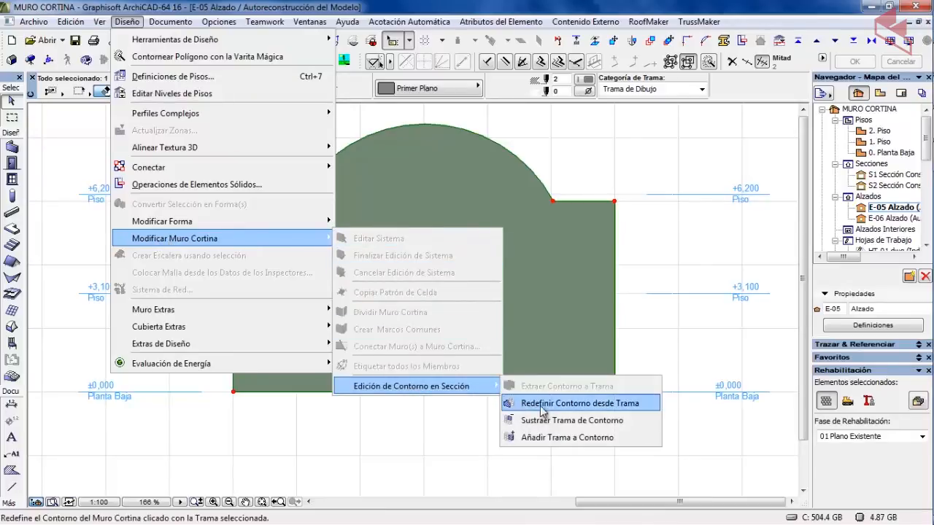
pyautogui.click(618, 406)
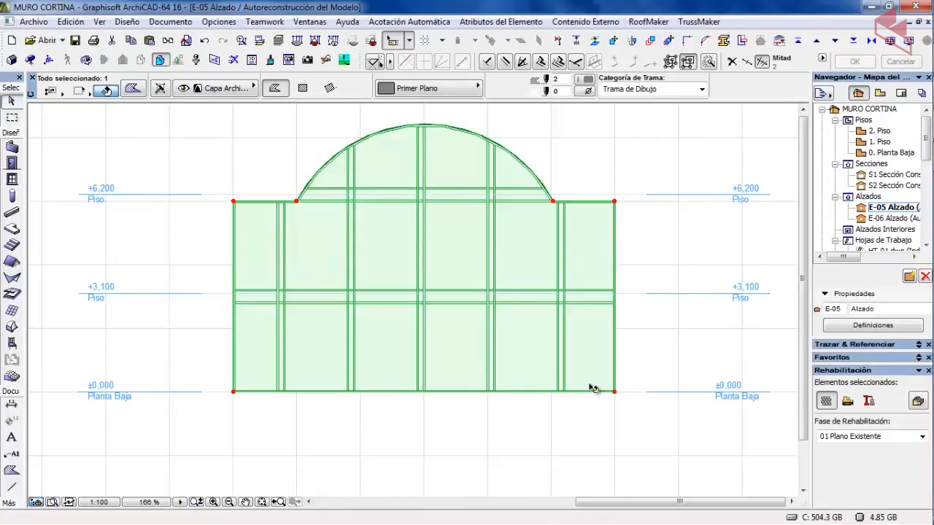
pyautogui.click(327, 438)
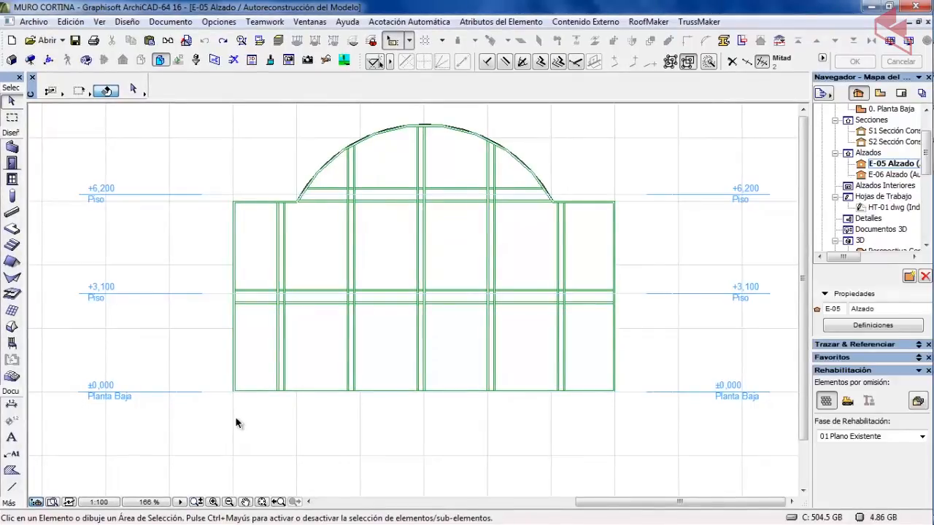
# Step: Open the 0. Planta Baja floor plan, enclose the walls and curtain wall at E-06 in a marquee, and show that area in 3D
pyautogui.doubleClick(890, 108)
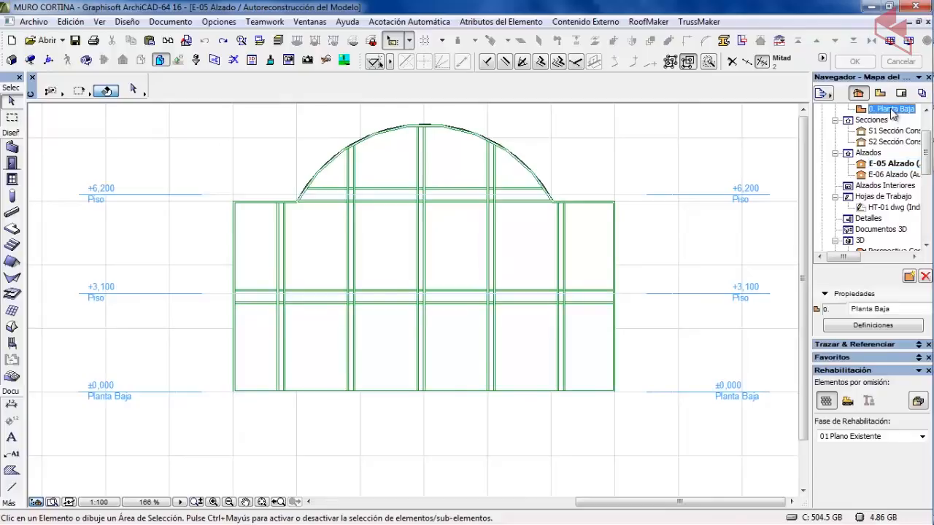
pyautogui.moveTo(413, 305); pyautogui.dragTo(322, 310, button='middle')
pyautogui.click(355, 308)
pyautogui.click(12, 116)
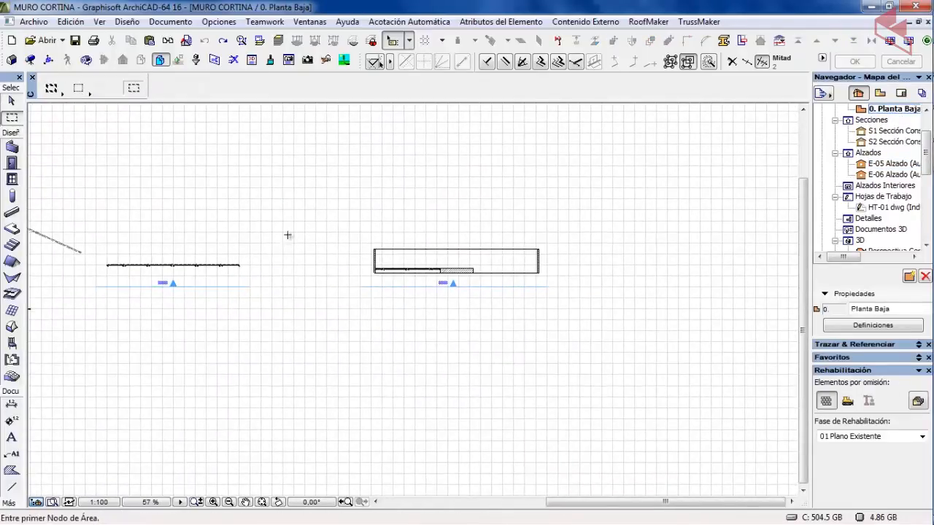
pyautogui.scroll(3, 410, 268)
pyautogui.click(318, 208)
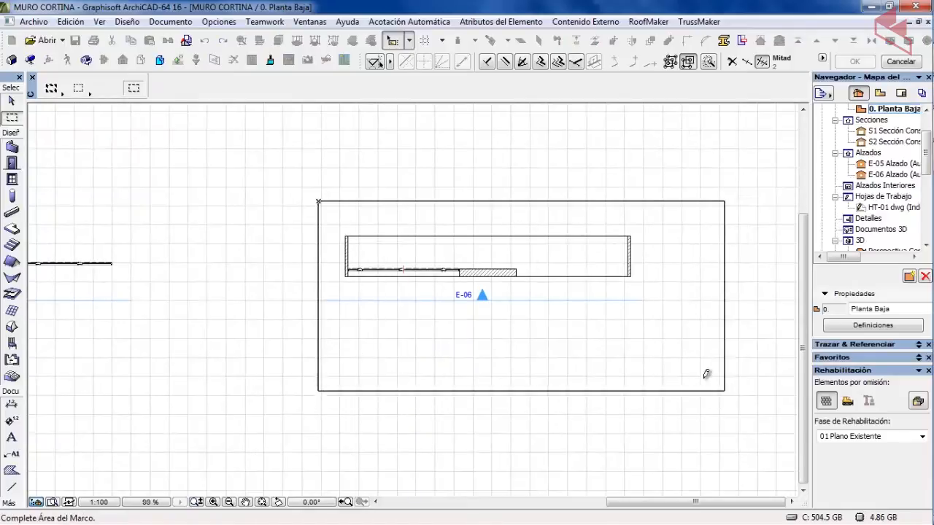
pyautogui.click(670, 370)
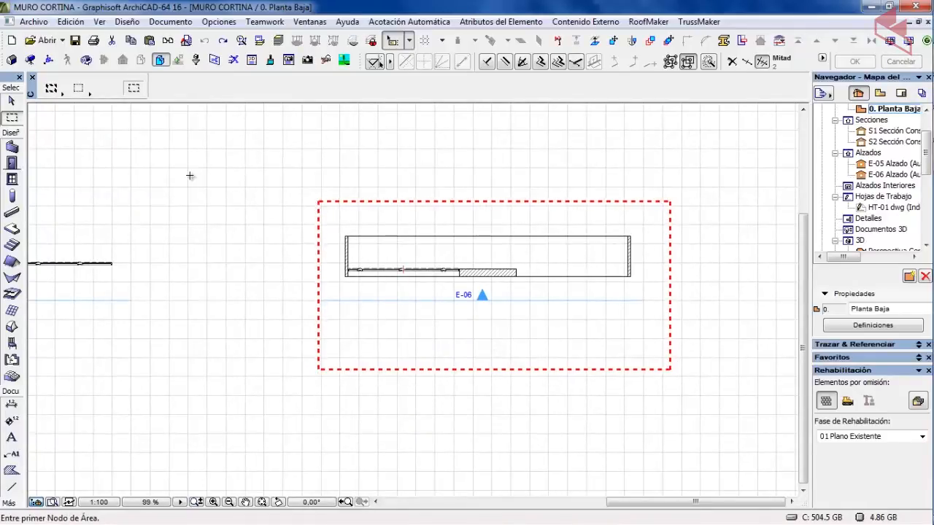
pyautogui.rightClick(223, 170)
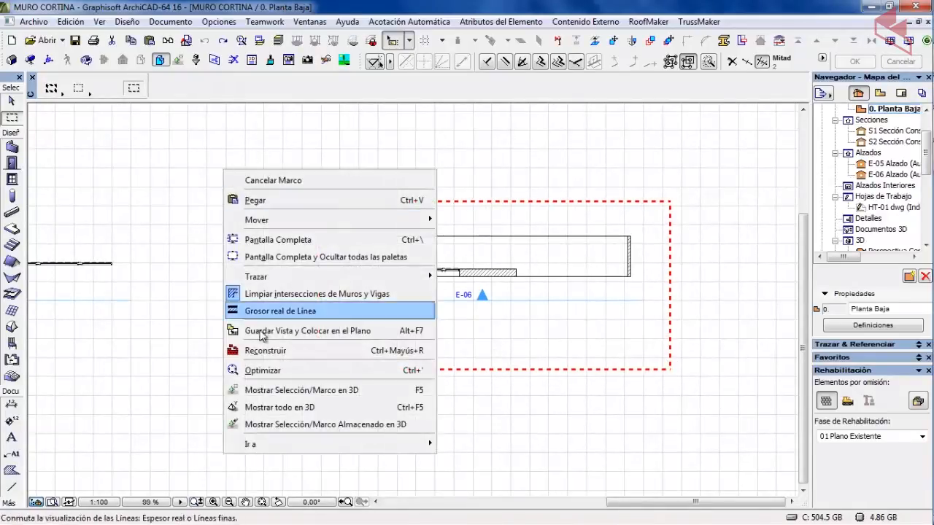
pyautogui.click(294, 392)
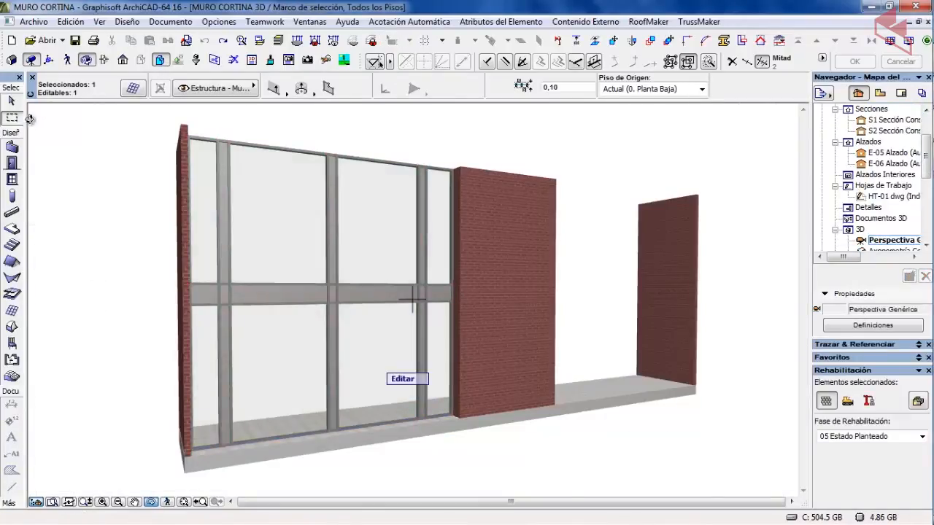
# Step: Select the curtain wall beside the brick wall and enter its system edit mode
pyautogui.click(110, 282)
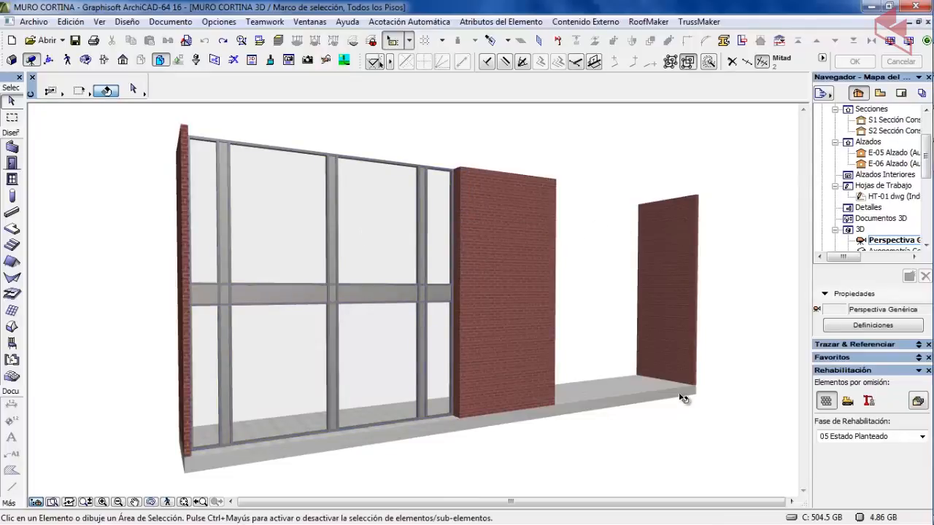
pyautogui.click(266, 226)
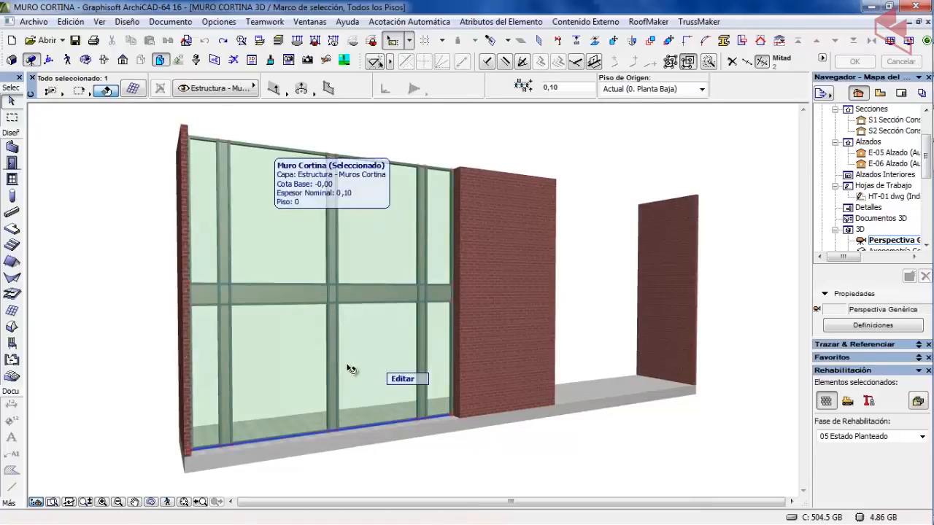
pyautogui.click(406, 382)
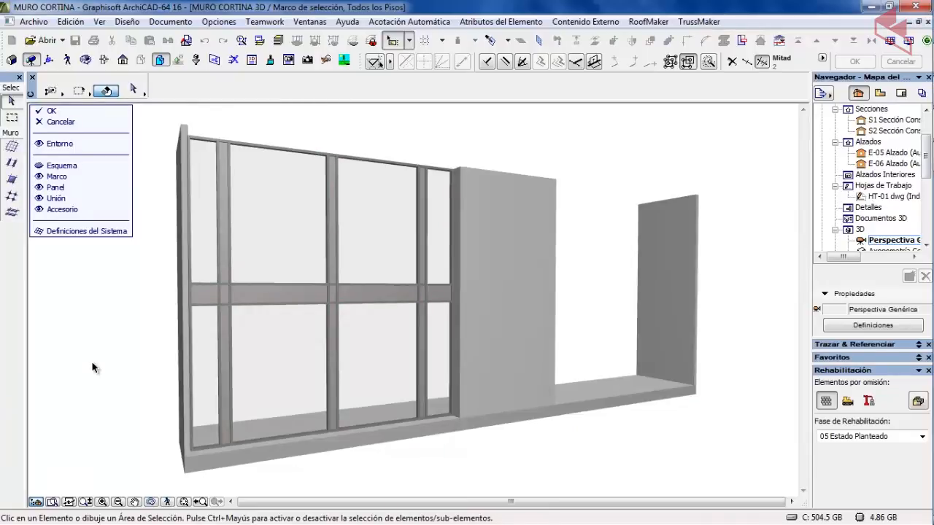
# Step: Draw a second curtain wall contour, about 6.10 high, on the existing wall's plane, filling the opening between the central wall and the far end wall
pyautogui.click(12, 147)
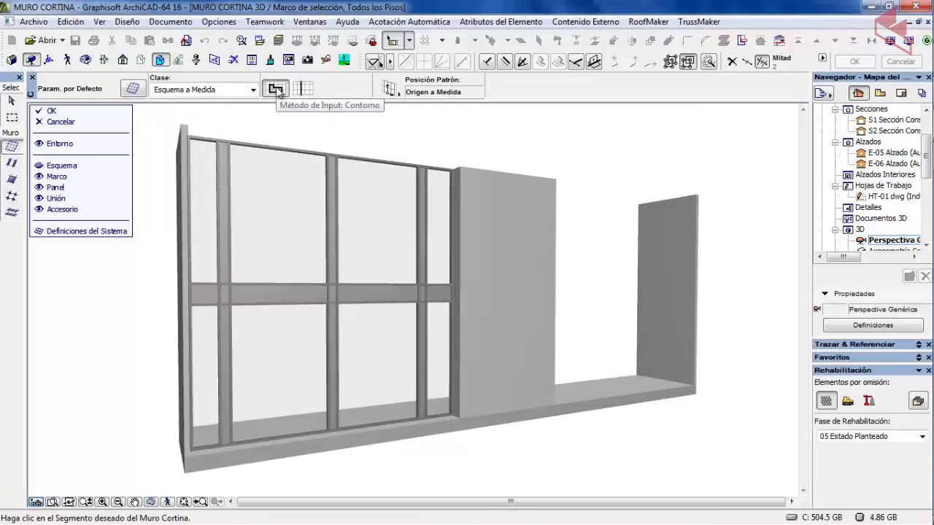
pyautogui.click(296, 151)
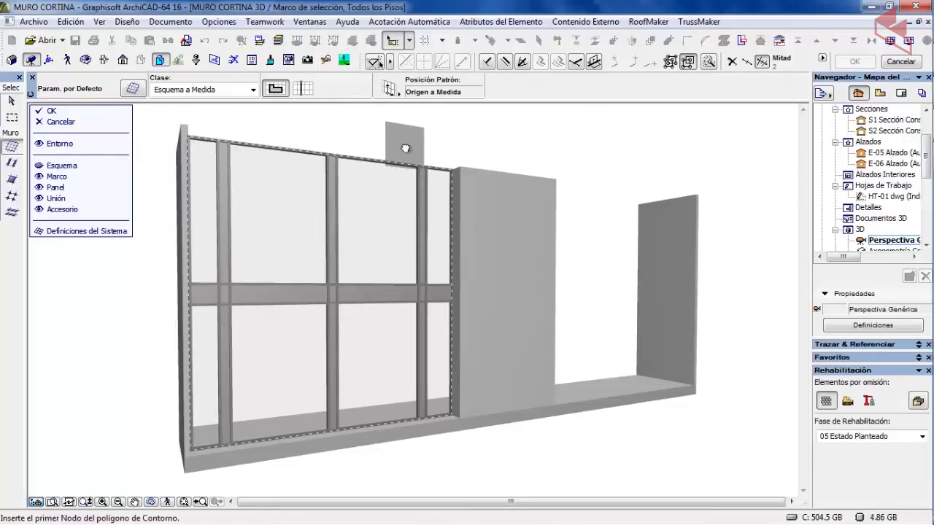
pyautogui.moveTo(406, 147); pyautogui.dragTo(297, 166, button='middle')
pyautogui.scroll(3, 391, 200)
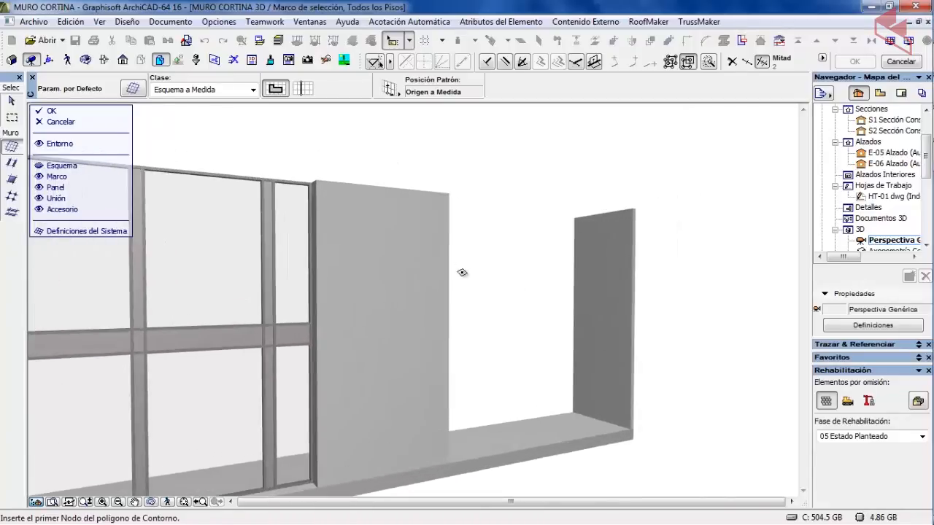
pyautogui.scroll(2, 492, 416)
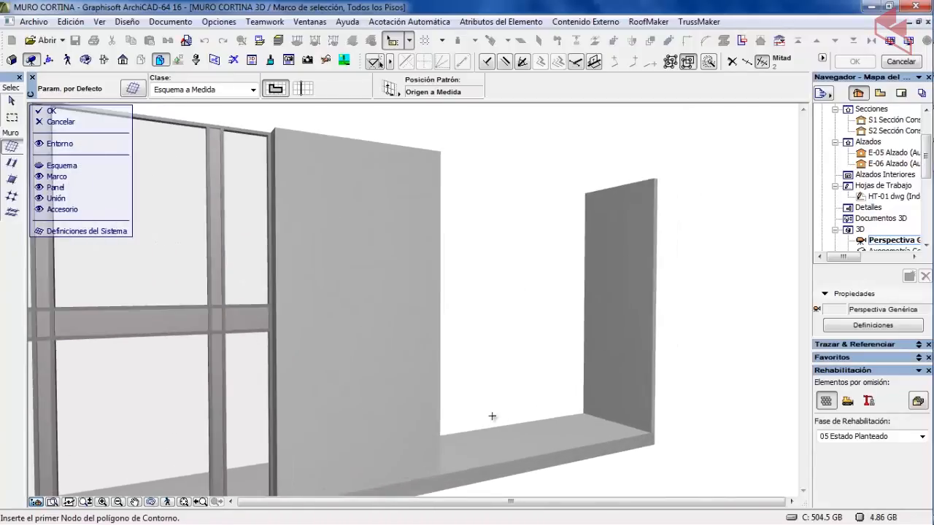
pyautogui.click(438, 475)
pyautogui.scroll(4, 621, 445)
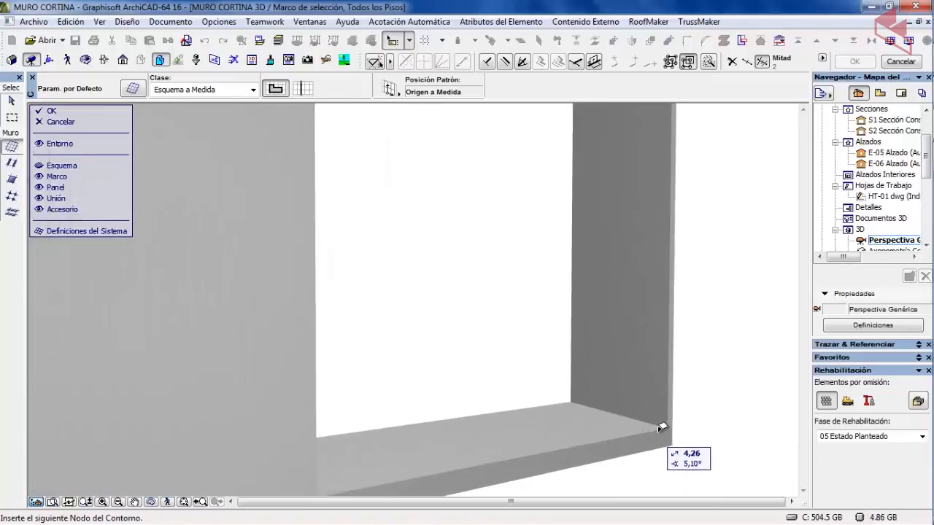
pyautogui.scroll(5, 621, 146)
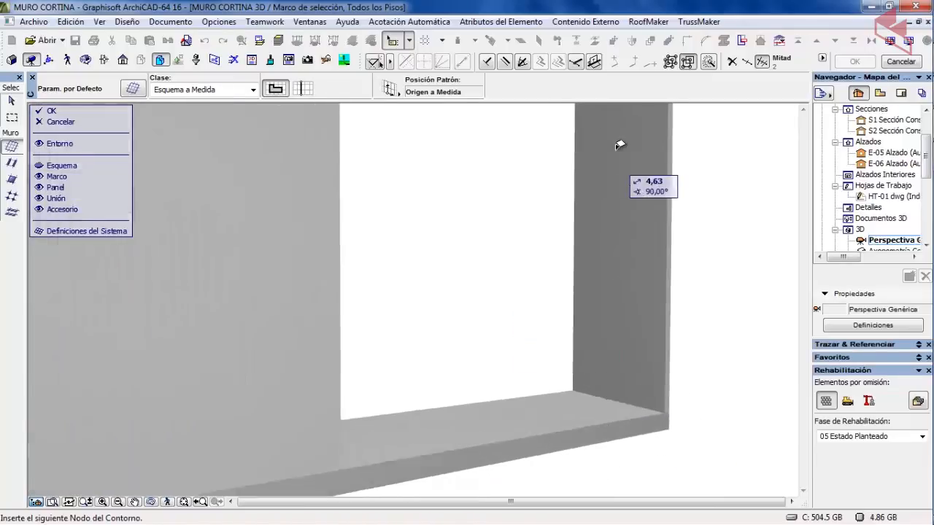
pyautogui.scroll(3, 554, 350)
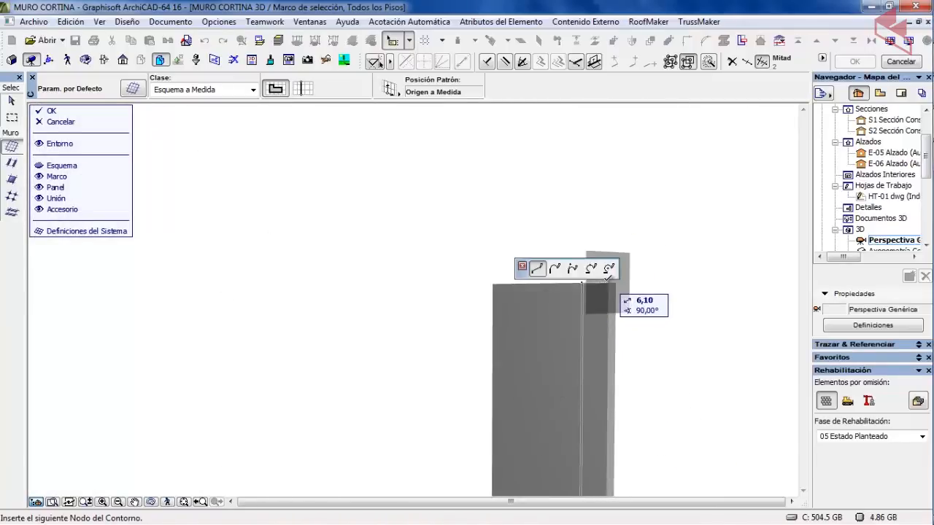
pyautogui.keyDown('shift'); pyautogui.moveTo(554, 299); pyautogui.dragTo(418, 374, button='middle'); pyautogui.keyUp('shift')
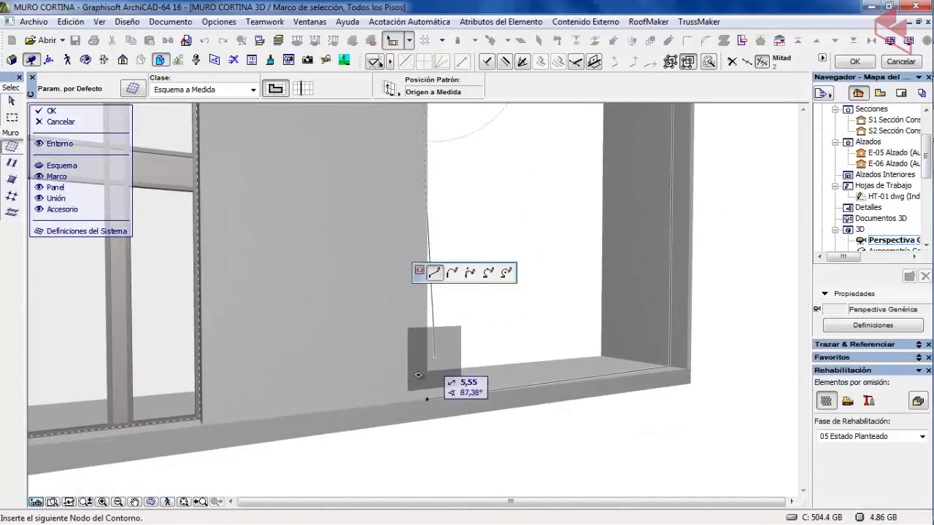
pyautogui.click(415, 394)
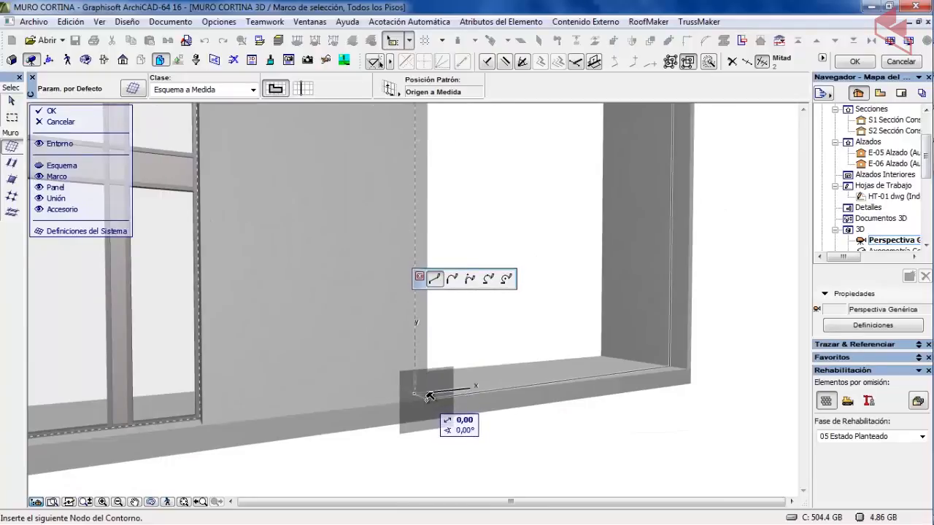
pyautogui.doubleClick(429, 395)
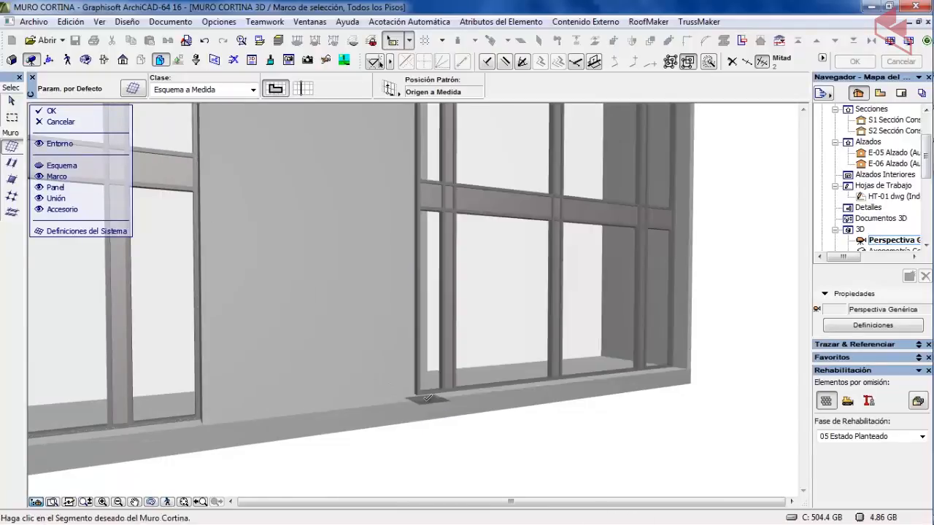
# Step: Hide and restore the surrounding elements (Entorno), then accept the system edit and clear the selection
pyautogui.scroll(-3, 308, 139)
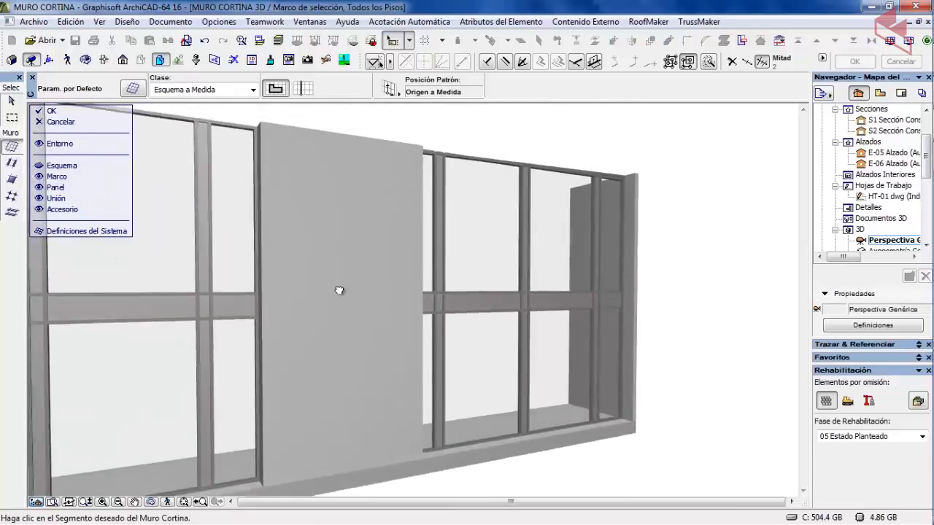
pyautogui.keyDown('shift'); pyautogui.moveTo(277, 209); pyautogui.dragTo(380, 259, button='middle'); pyautogui.keyUp('shift')
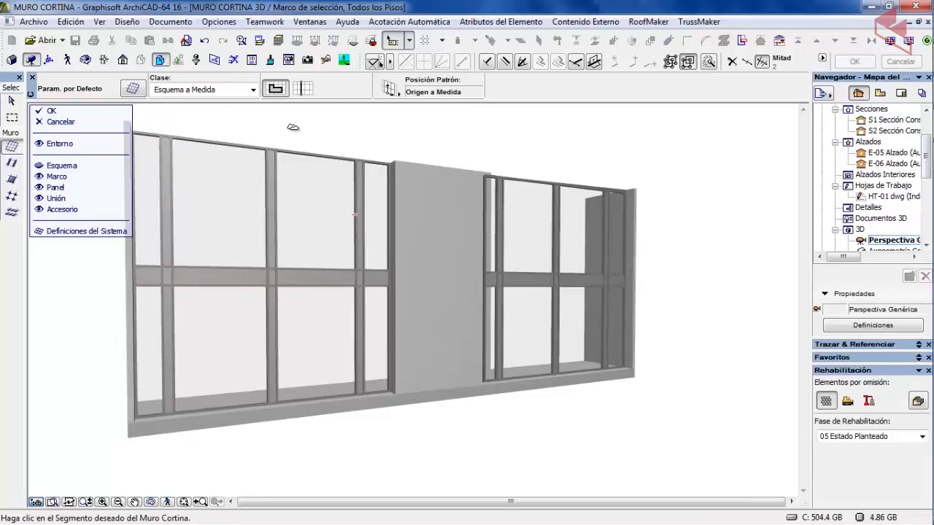
pyautogui.click(43, 146)
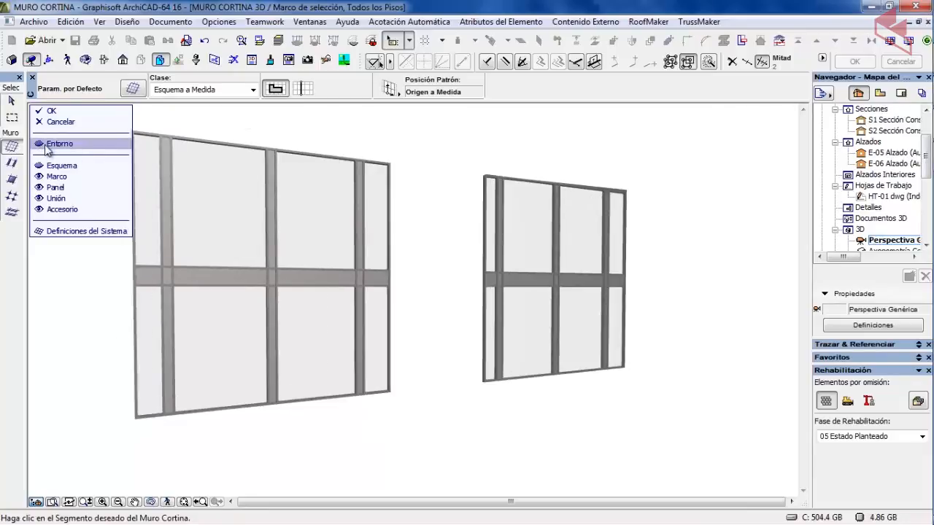
pyautogui.click(44, 145)
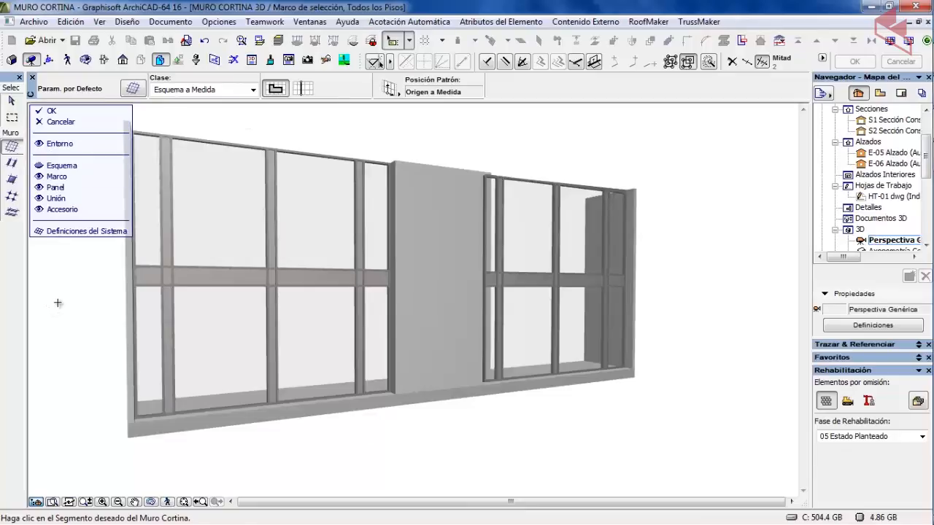
pyautogui.click(53, 110)
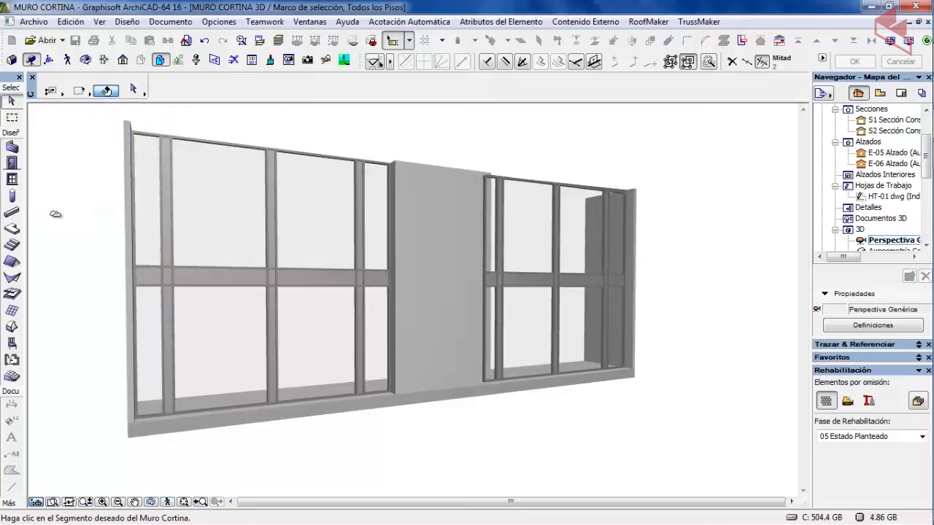
pyautogui.click(73, 261)
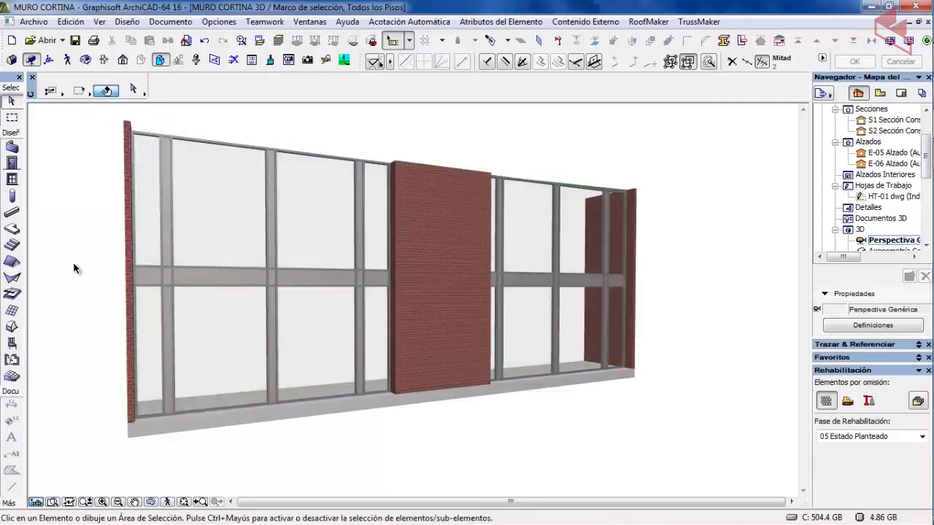
# Step: Select the extended curtain wall, reopen its system edit mode and display its Esquema
pyautogui.click(87, 62)
pyautogui.moveTo(467, 248); pyautogui.dragTo(228, 278)
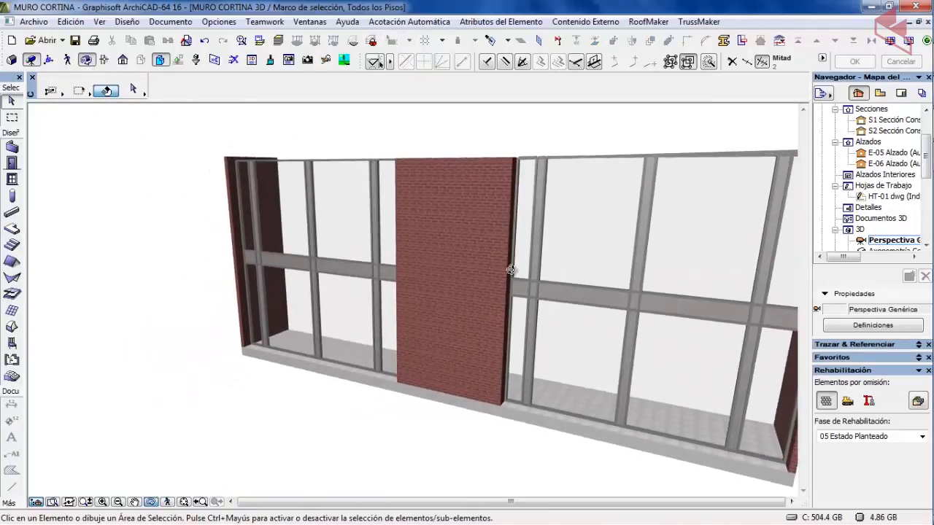
pyautogui.moveTo(511, 270); pyautogui.dragTo(605, 267)
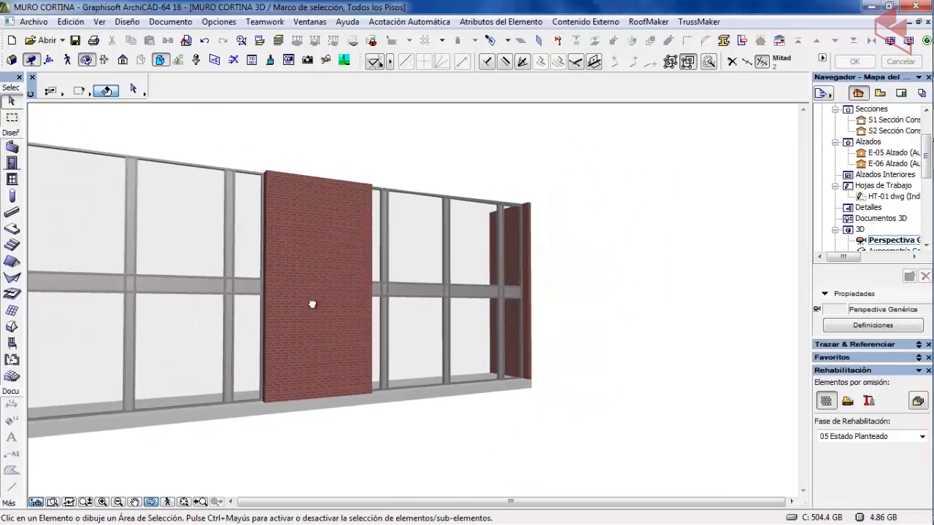
pyautogui.moveTo(311, 304); pyautogui.dragTo(381, 308)
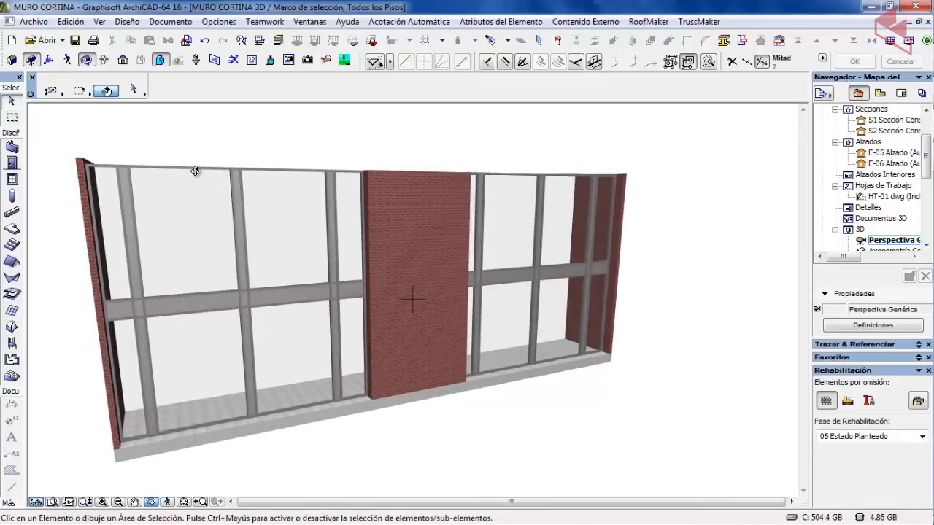
pyautogui.click(86, 59)
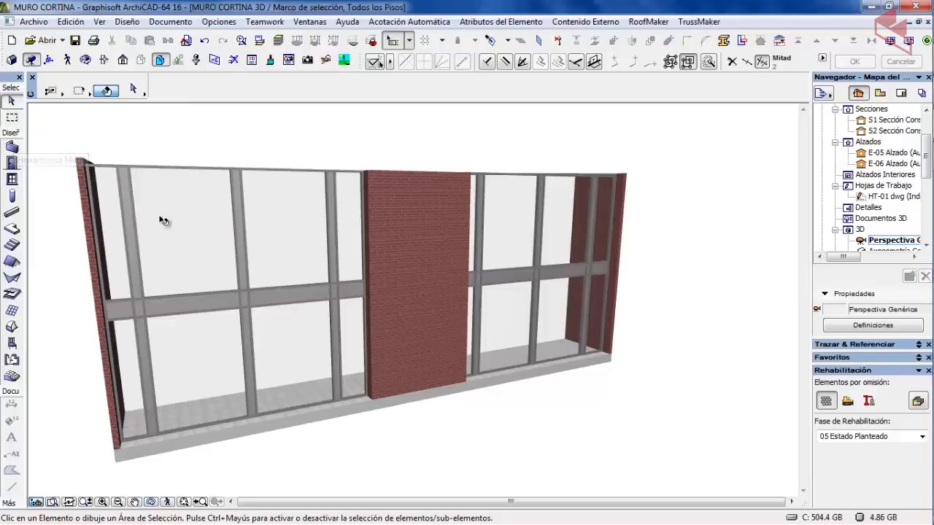
pyautogui.click(164, 254)
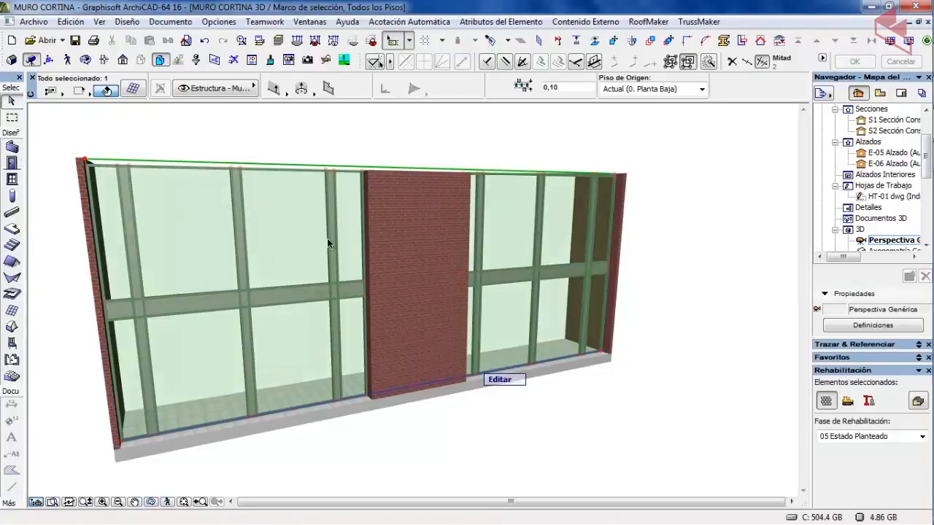
pyautogui.click(500, 379)
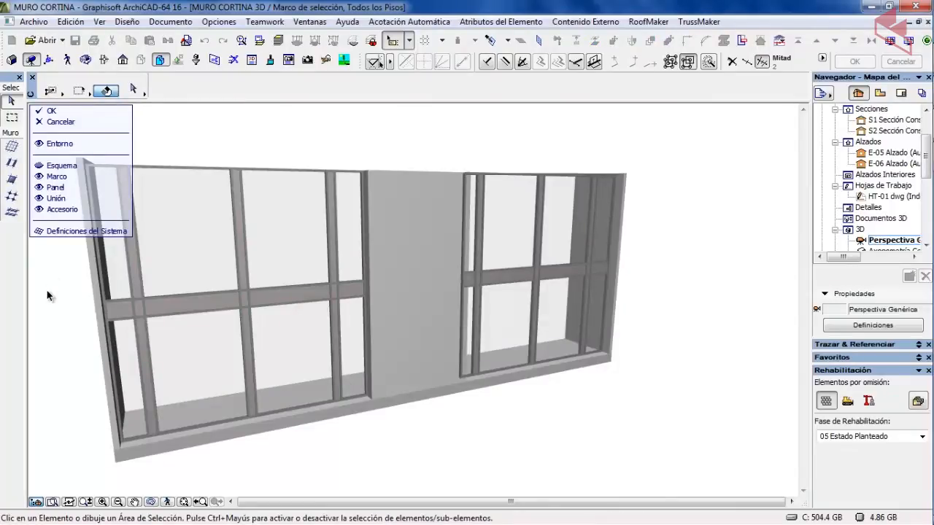
pyautogui.click(62, 165)
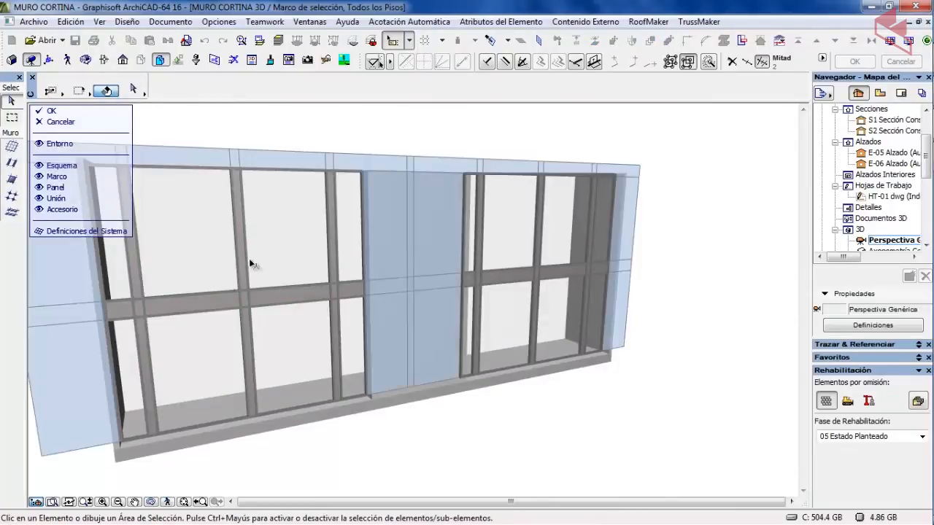
# Step: Select the scheme to examine its grid across both contours, then leave the edit mode and clear the selection
pyautogui.keyDown('shift'); pyautogui.moveTo(267, 246); pyautogui.dragTo(380, 263, button='middle'); pyautogui.keyUp('shift')
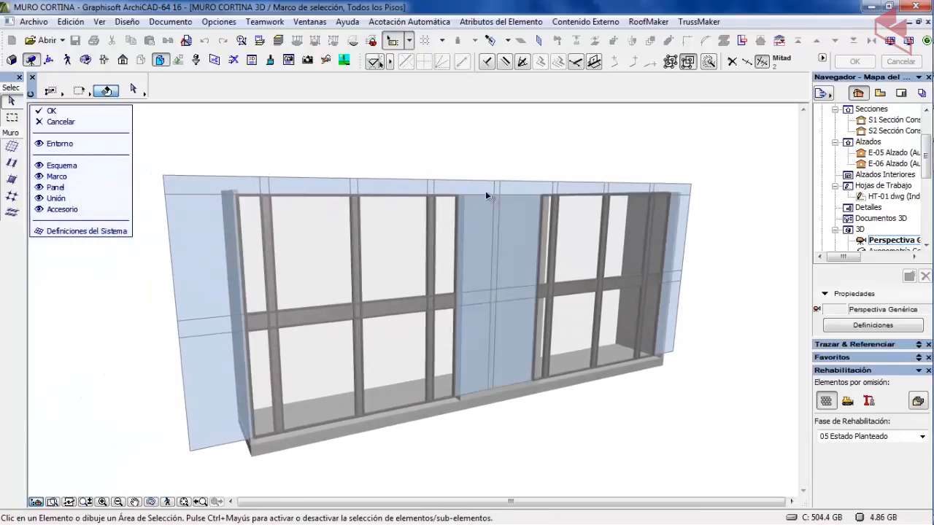
pyautogui.click(200, 233)
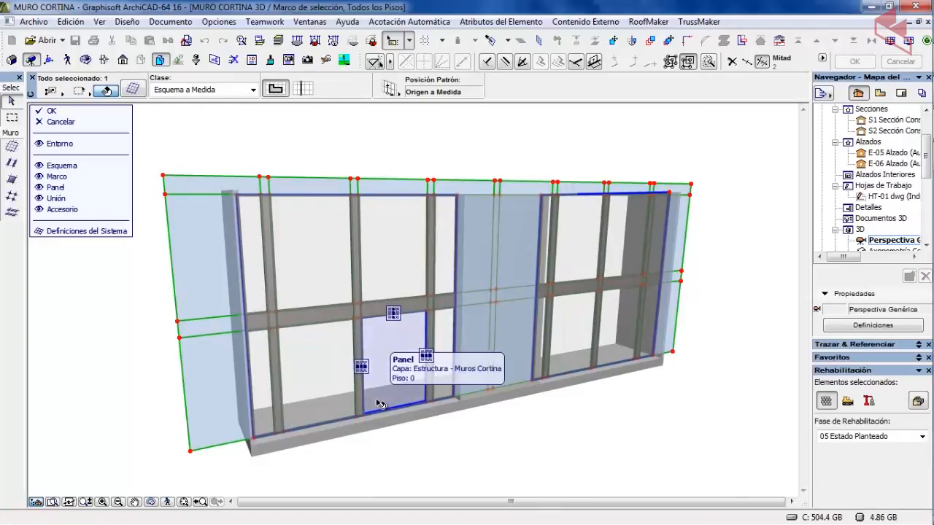
pyautogui.click(343, 136)
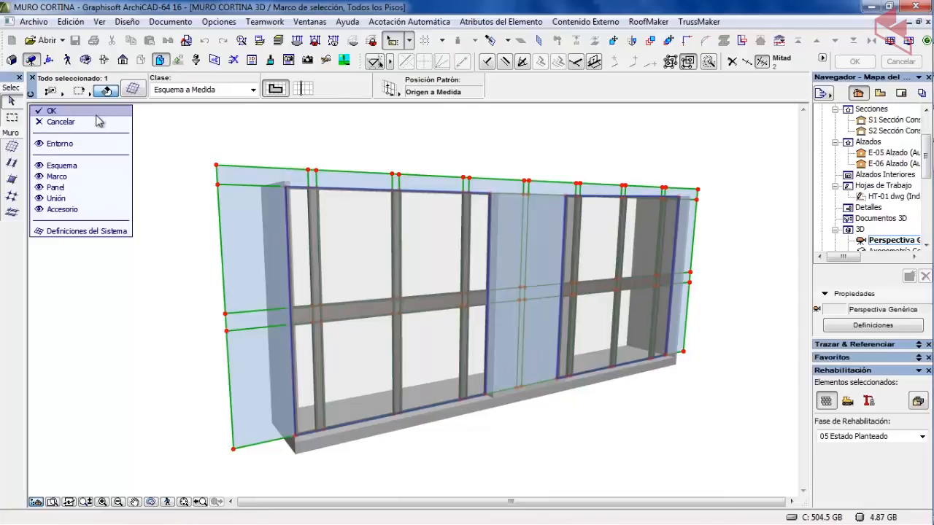
pyautogui.click(96, 113)
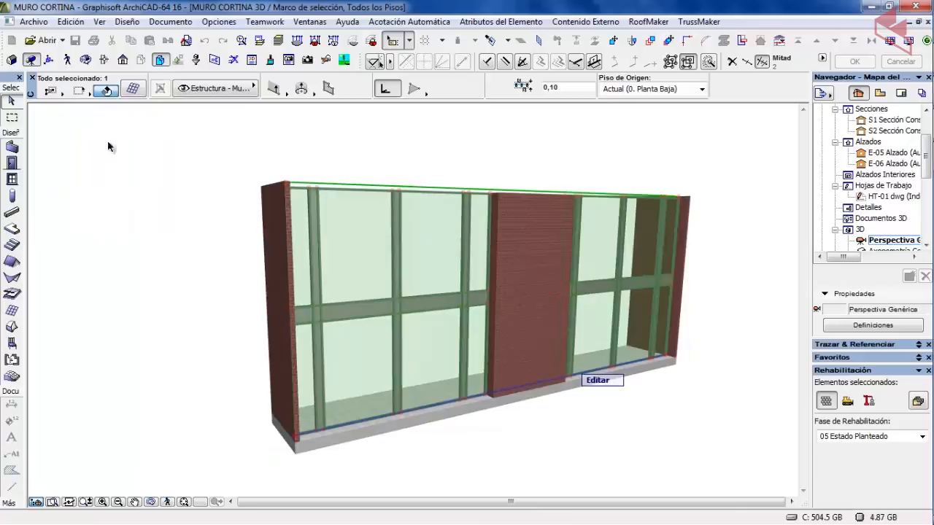
pyautogui.click(156, 232)
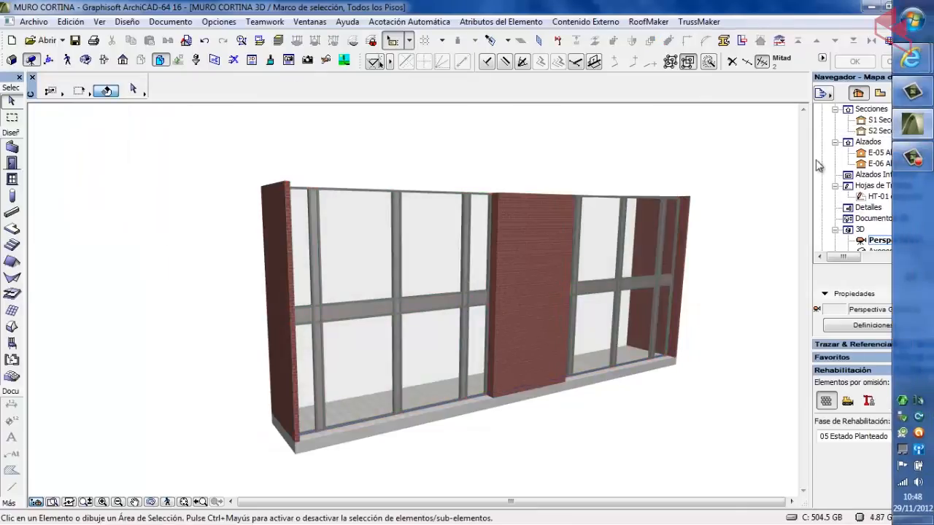
# Step: Open the 0. Planta Baja floor plan, enclose the curtain wall with three projecting supports in a marquee, and show that area in 3D
pyautogui.scroll(3, 921, 162)
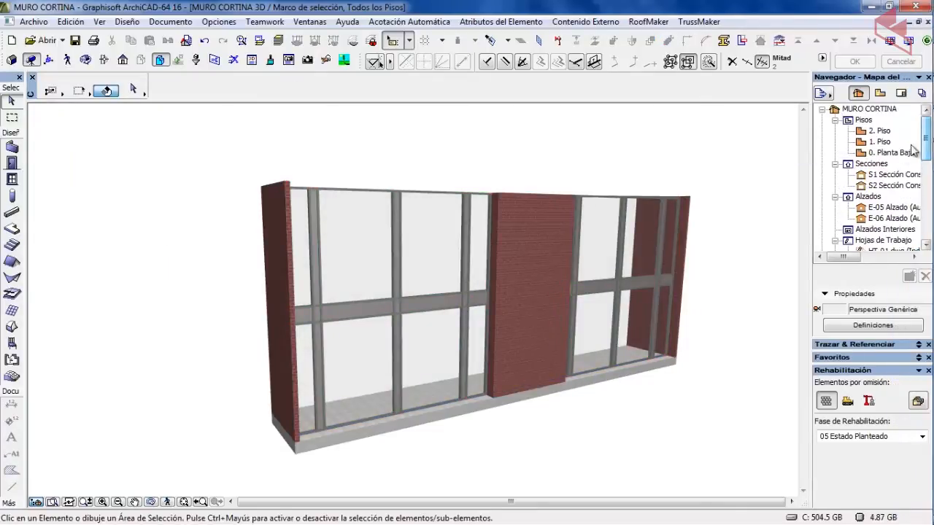
pyautogui.doubleClick(893, 152)
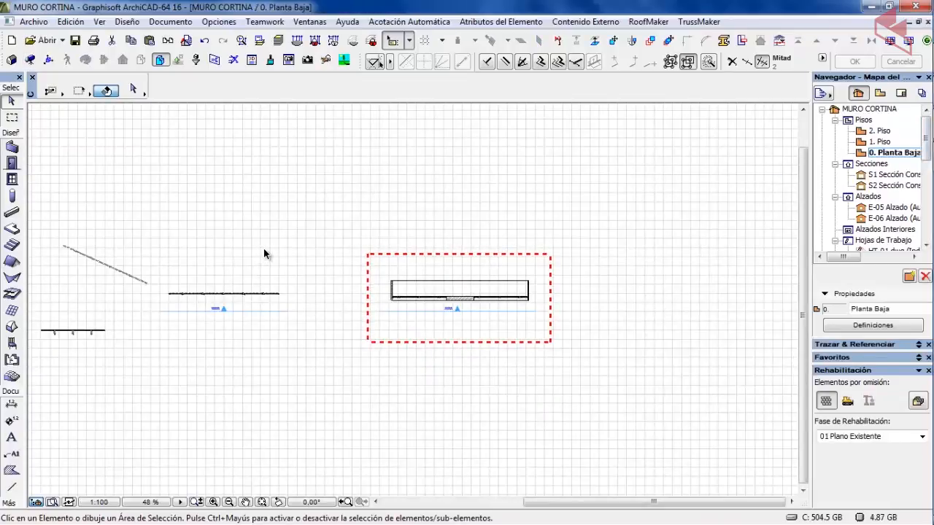
pyautogui.scroll(-1, 159, 349)
pyautogui.moveTo(159, 342); pyautogui.dragTo(381, 338, button='middle')
pyautogui.scroll(6, 302, 340)
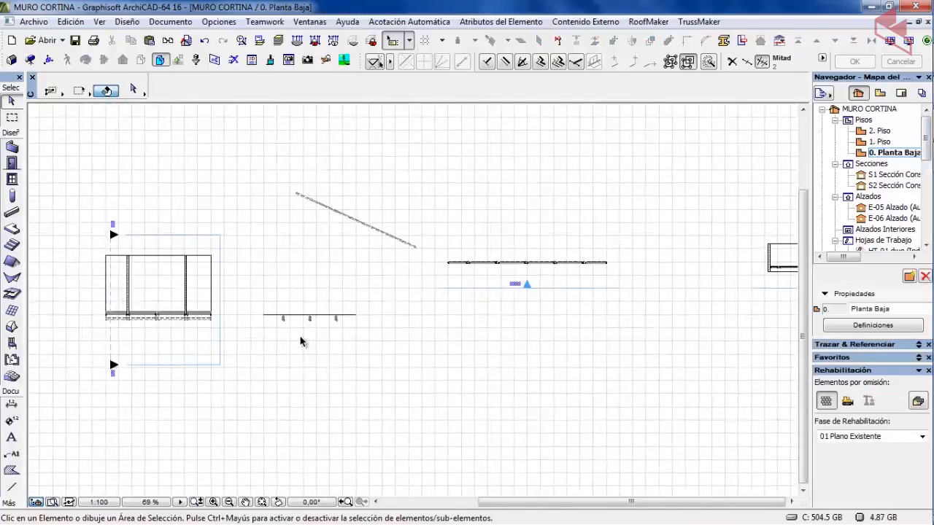
pyautogui.click(11, 117)
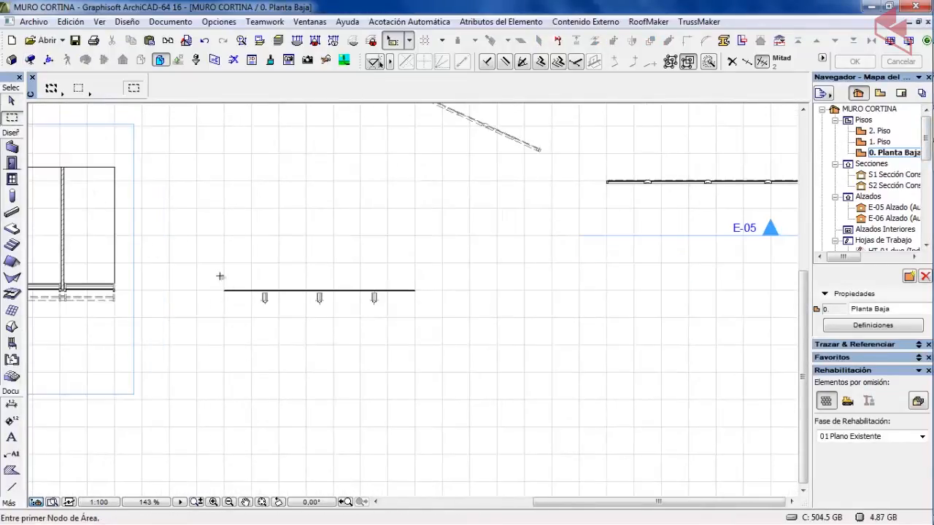
pyautogui.click(207, 256)
pyautogui.click(428, 336)
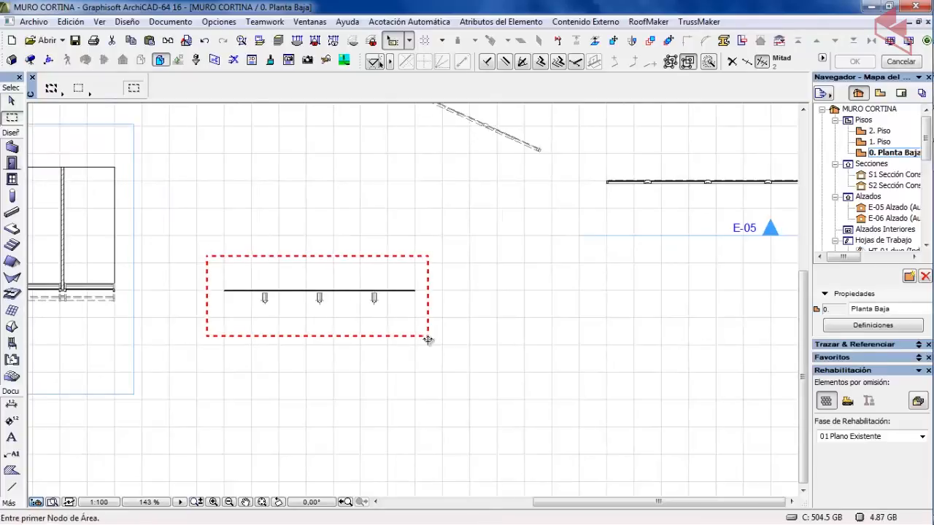
pyautogui.rightClick(421, 177)
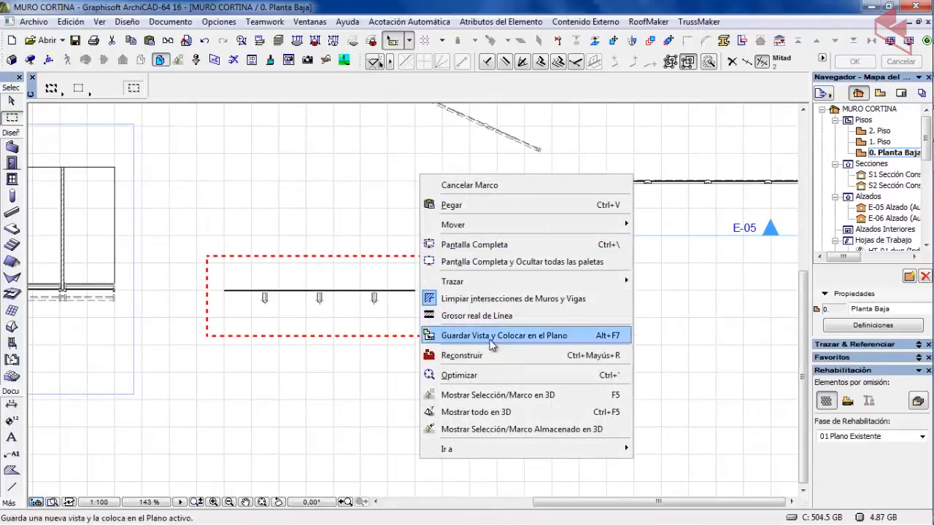
pyautogui.click(501, 400)
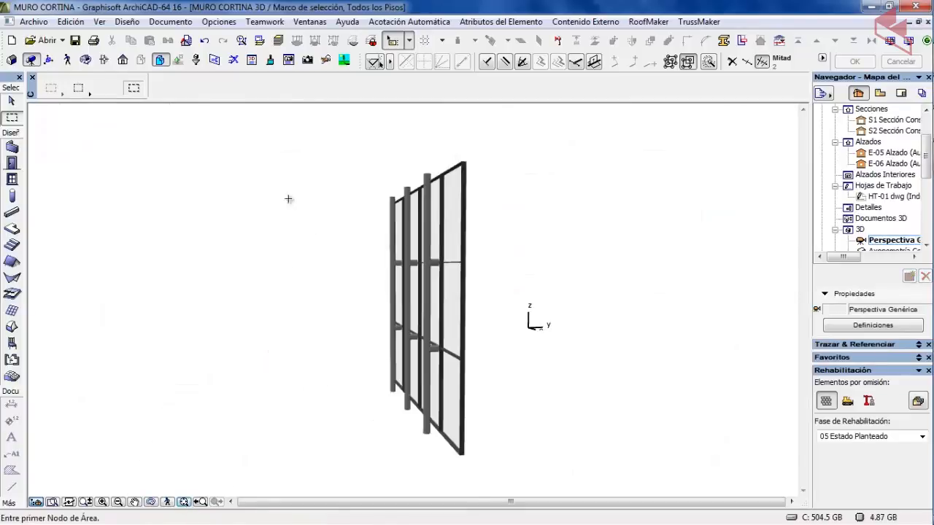
# Step: Orbit around the curtain wall to examine its frames and the three tubular supports from several angles
pyautogui.click(86, 60)
pyautogui.moveTo(398, 229); pyautogui.dragTo(233, 352)
pyautogui.scroll(3, 234, 352)
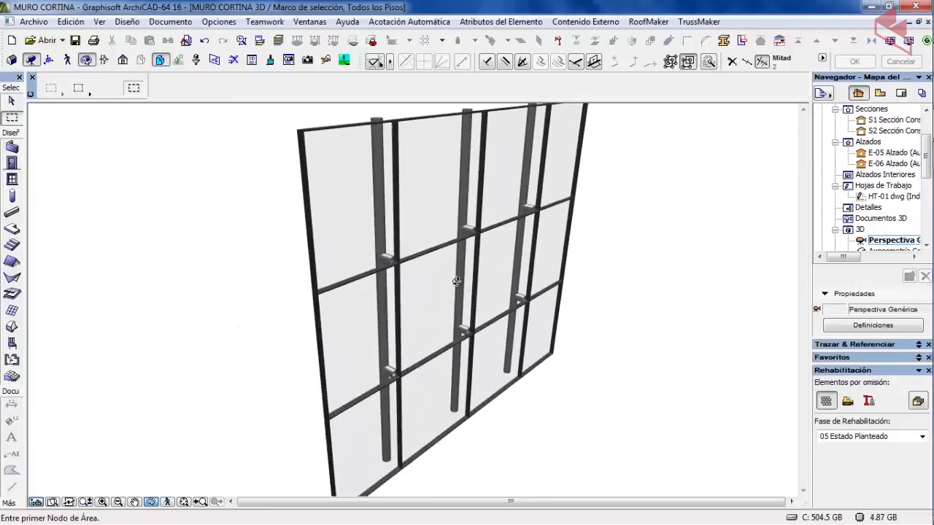
pyautogui.scroll(2, 446, 232)
pyautogui.moveTo(446, 232); pyautogui.dragTo(549, 261)
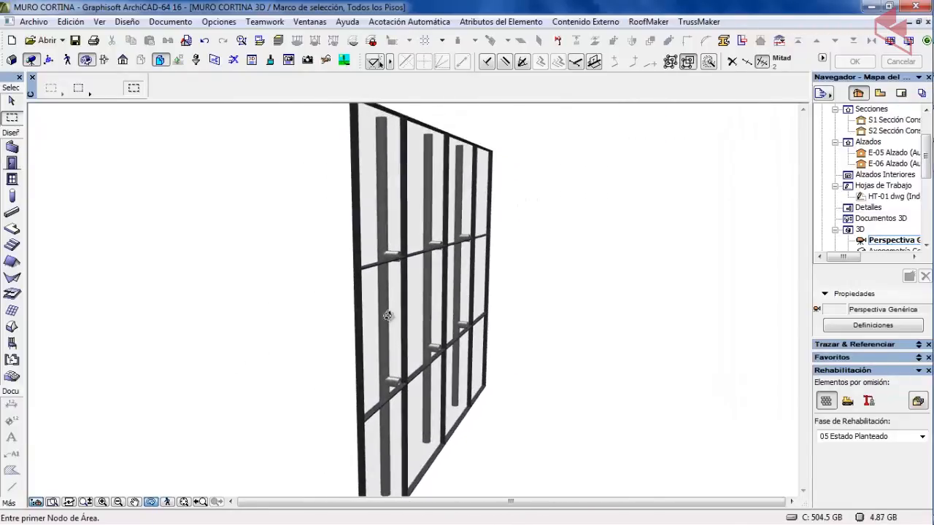
pyautogui.moveTo(388, 315); pyautogui.dragTo(479, 282)
pyautogui.moveTo(407, 292); pyautogui.dragTo(481, 216)
pyautogui.moveTo(481, 216); pyautogui.dragTo(366, 250, button='middle')
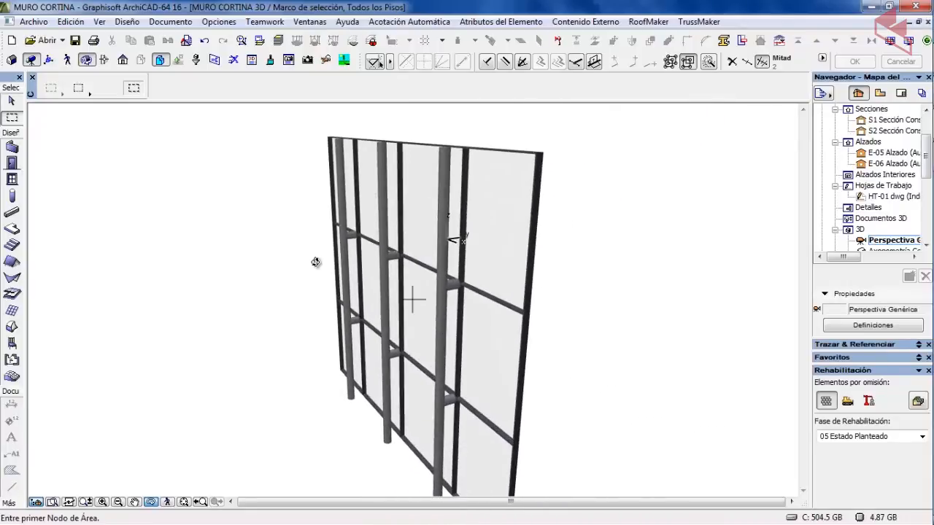
pyautogui.moveTo(316, 264); pyautogui.dragTo(385, 269)
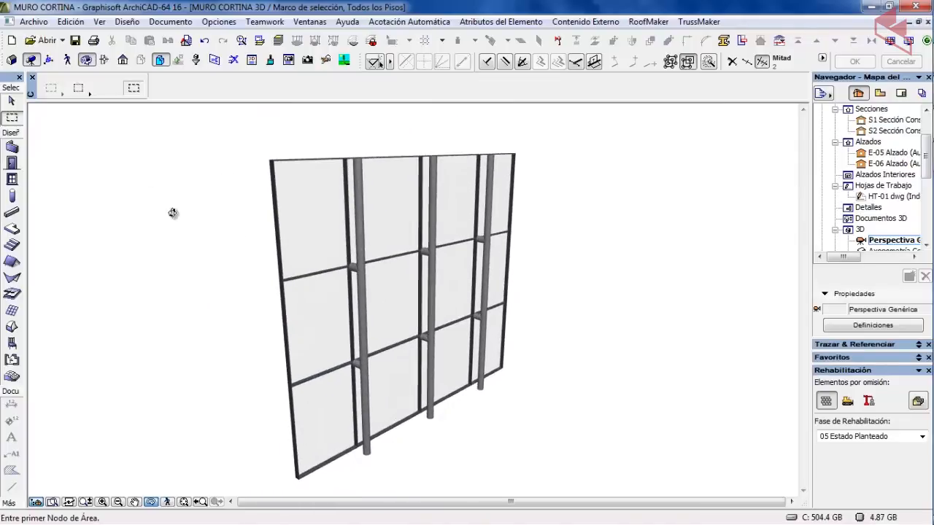
pyautogui.click(88, 61)
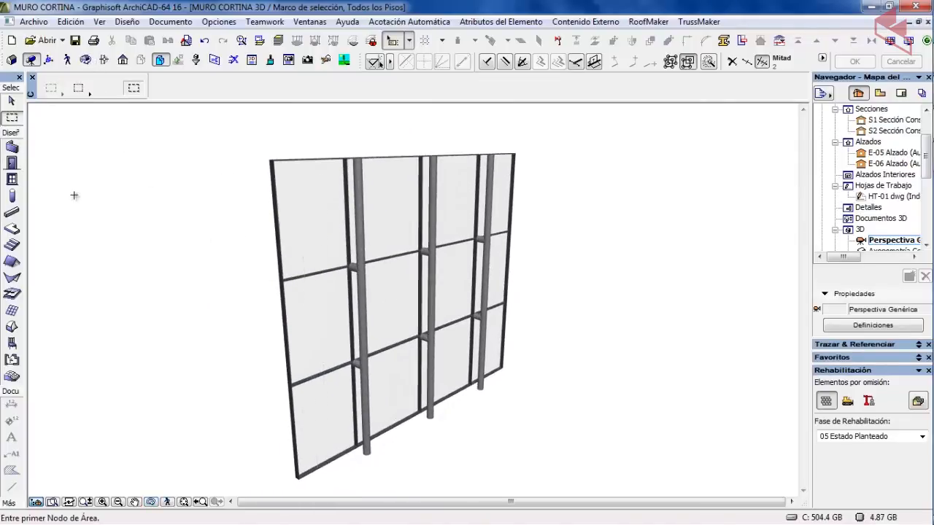
# Step: Select the curtain wall with the tubular supports and enter its system edit mode
pyautogui.click(11, 102)
pyautogui.click(323, 218)
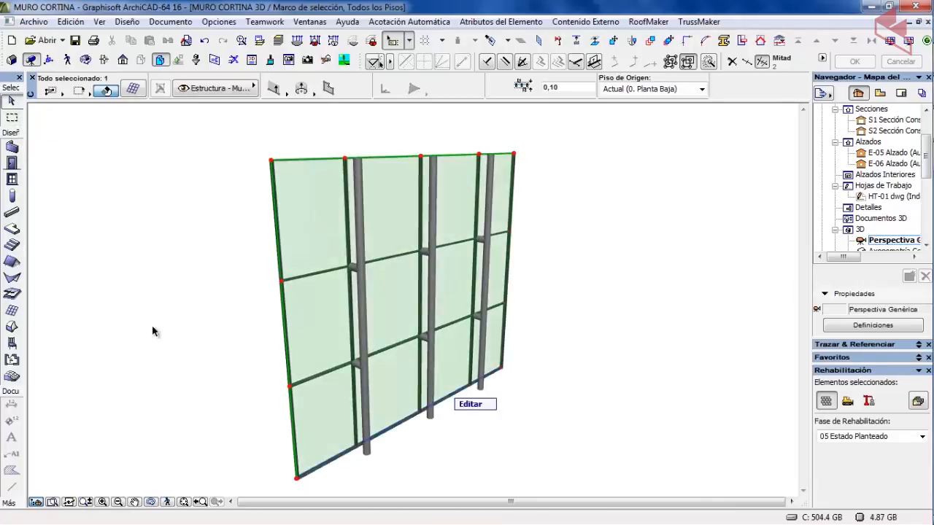
pyautogui.click(470, 404)
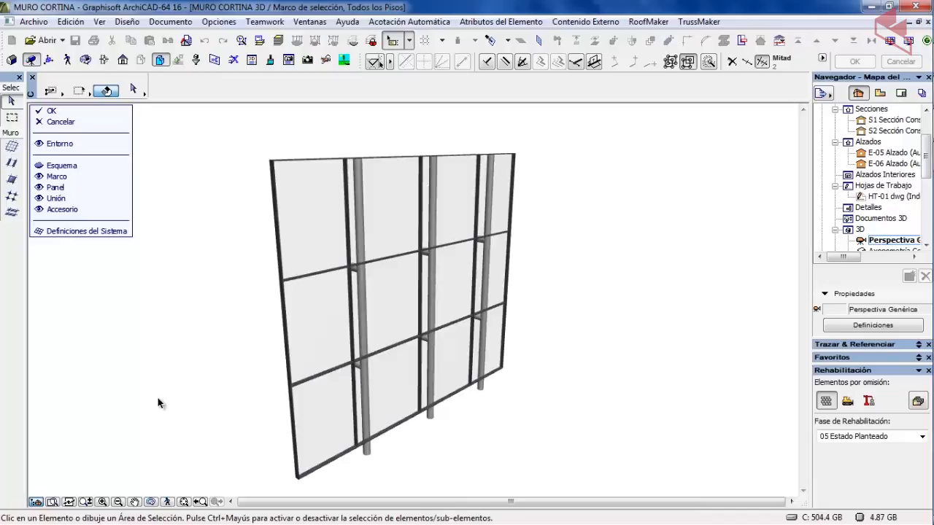
# Step: Select all the frames of the curtain wall, set their type to Invisible and clear the selection
pyautogui.click(11, 164)
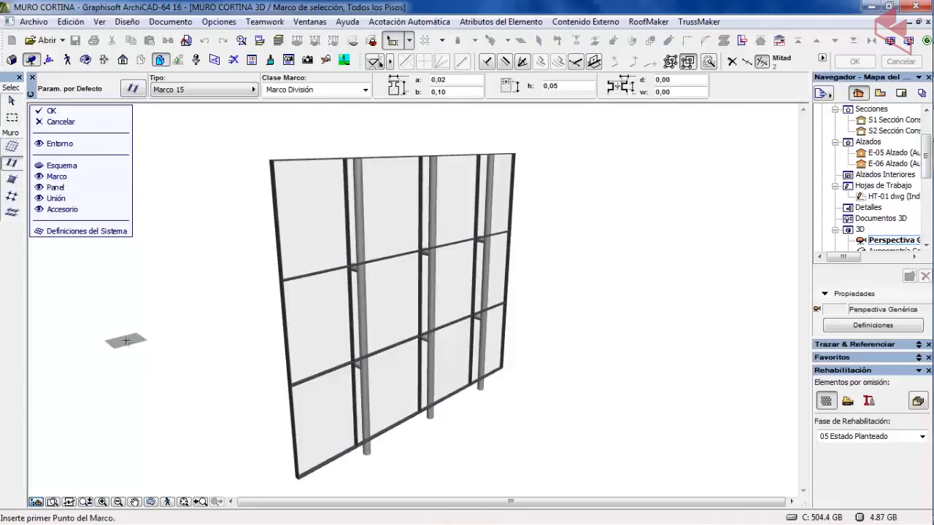
pyautogui.hotkey('ctrl', 'a')
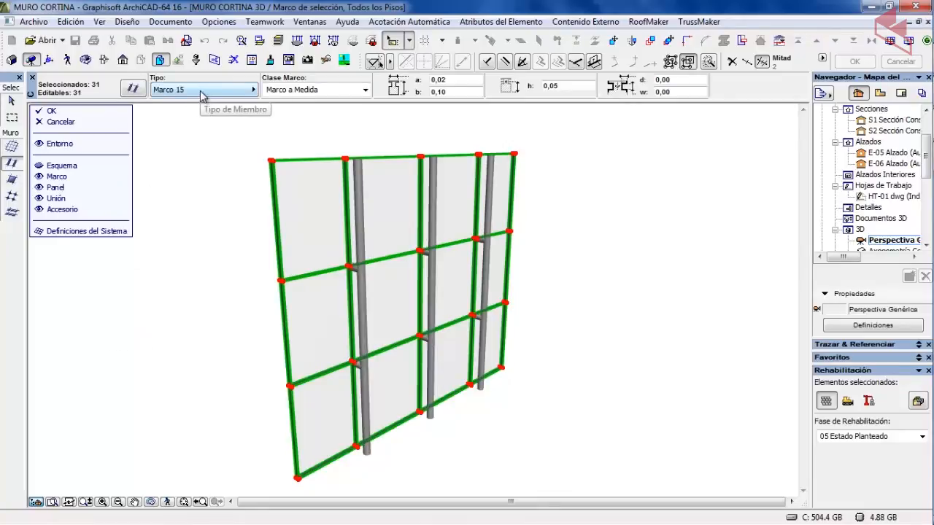
pyautogui.click(229, 94)
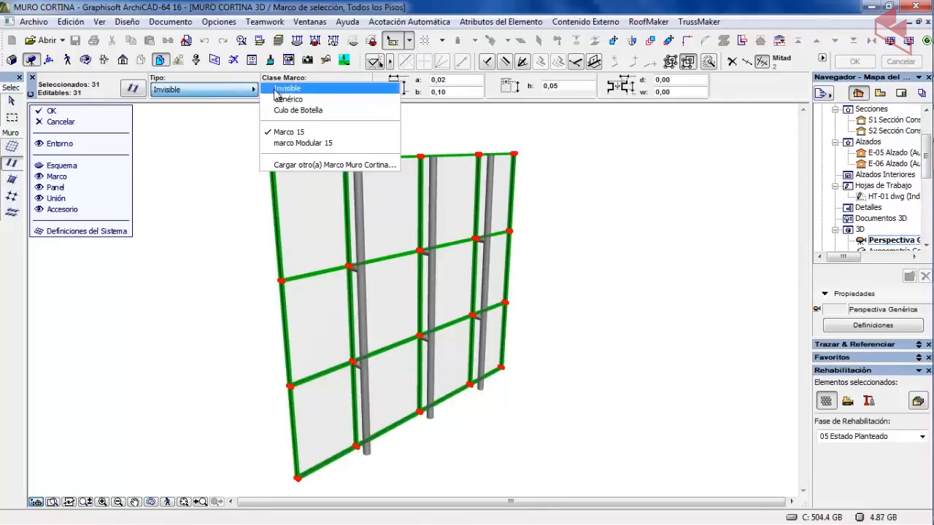
pyautogui.click(311, 89)
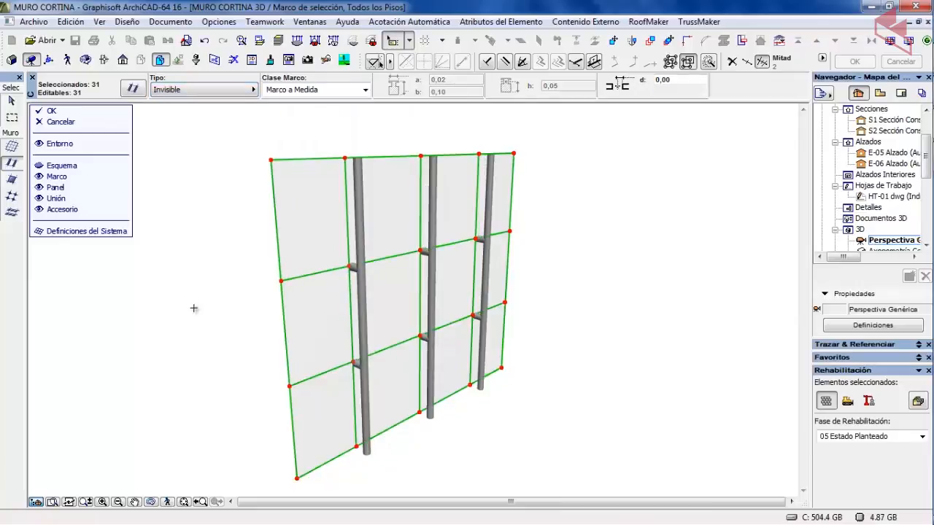
pyautogui.press('Escape')
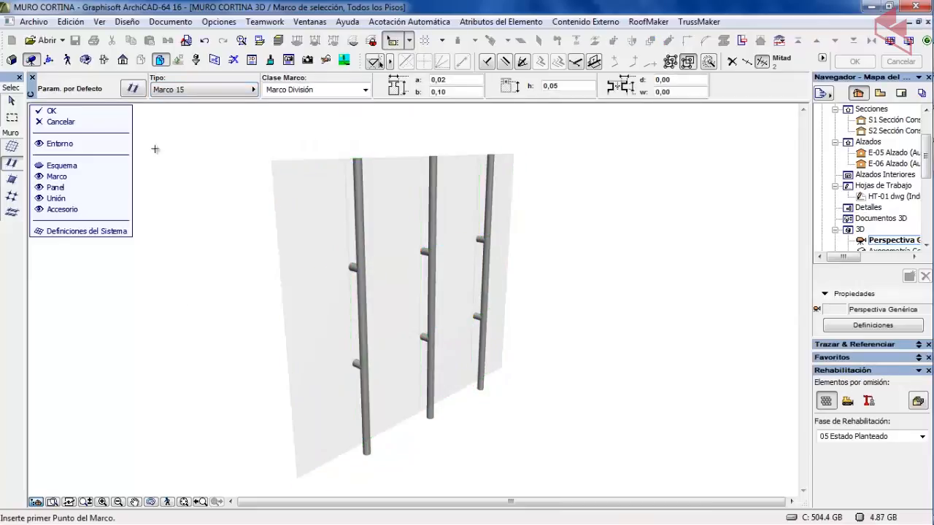
# Step: Orbit around the curtain wall to examine the glass panels and support arms with the frames invisible
pyautogui.click(85, 60)
pyautogui.moveTo(436, 255); pyautogui.dragTo(359, 187)
pyautogui.scroll(5, 337, 159)
pyautogui.scroll(-6, 358, 234)
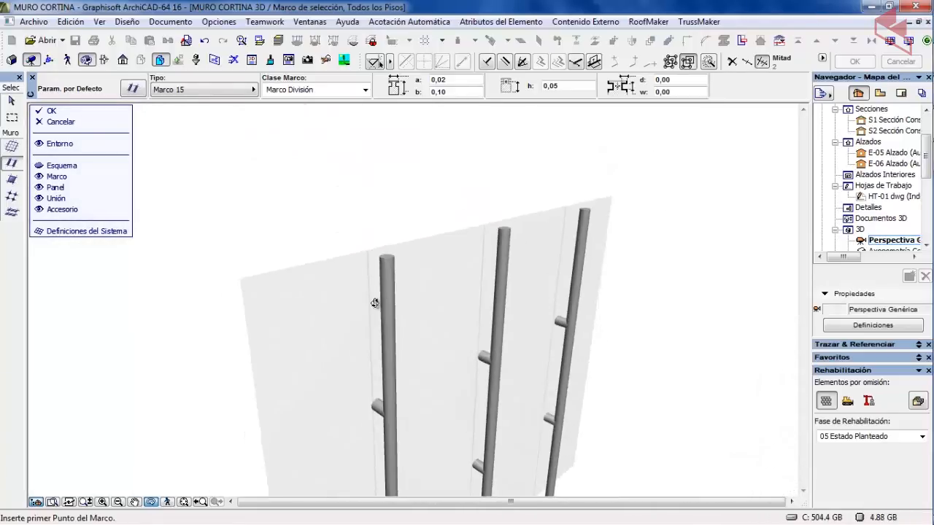
pyautogui.moveTo(387, 332); pyautogui.dragTo(398, 211)
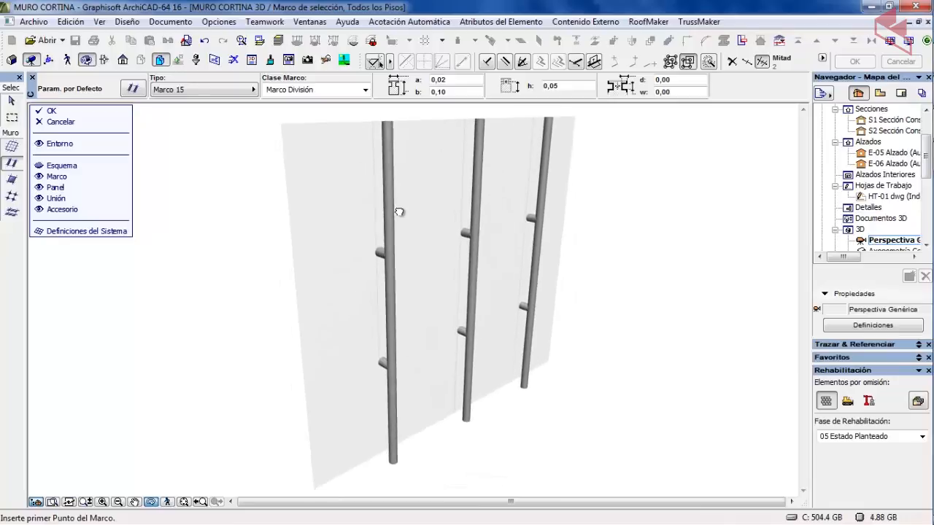
pyautogui.moveTo(415, 264); pyautogui.dragTo(391, 252)
pyautogui.moveTo(339, 229); pyautogui.dragTo(336, 296)
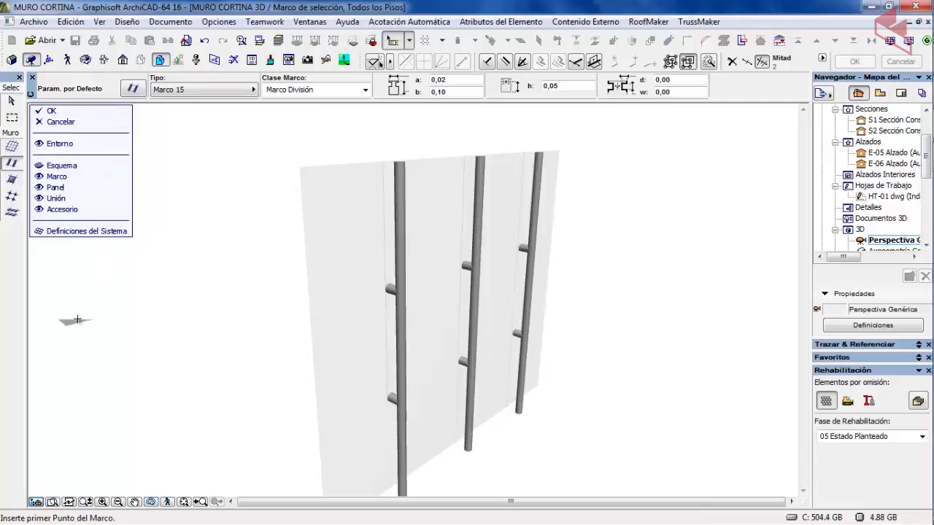
# Step: Activate the curtain wall Unión tool, check its available types and open its default settings
pyautogui.click(11, 197)
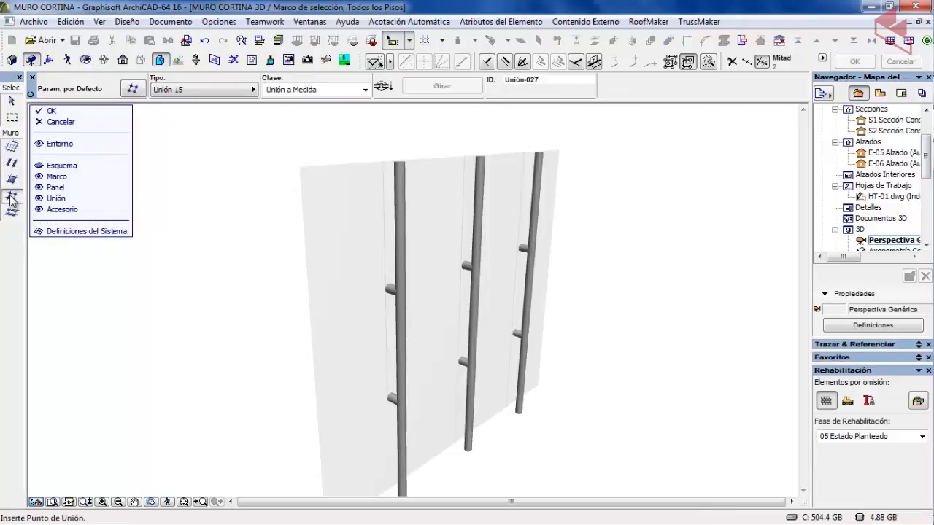
pyautogui.click(196, 91)
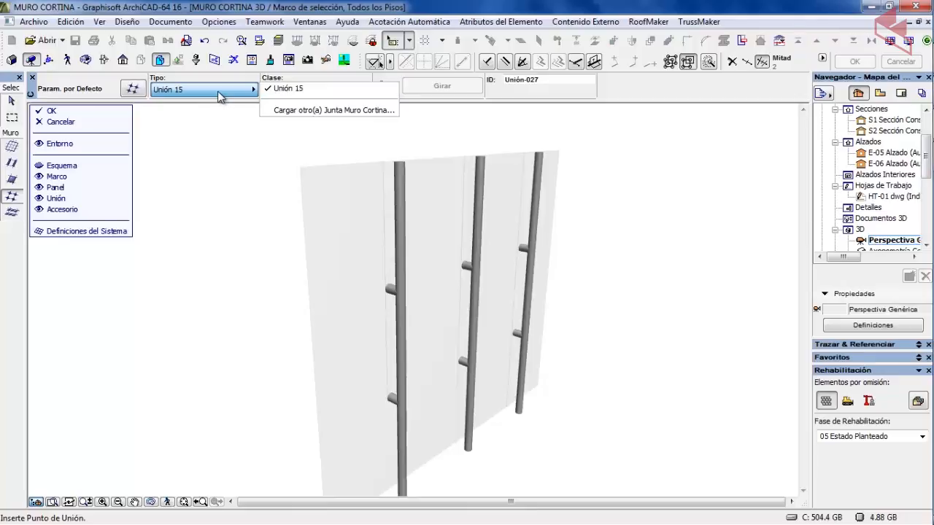
pyautogui.click(138, 87)
pyautogui.click(133, 88)
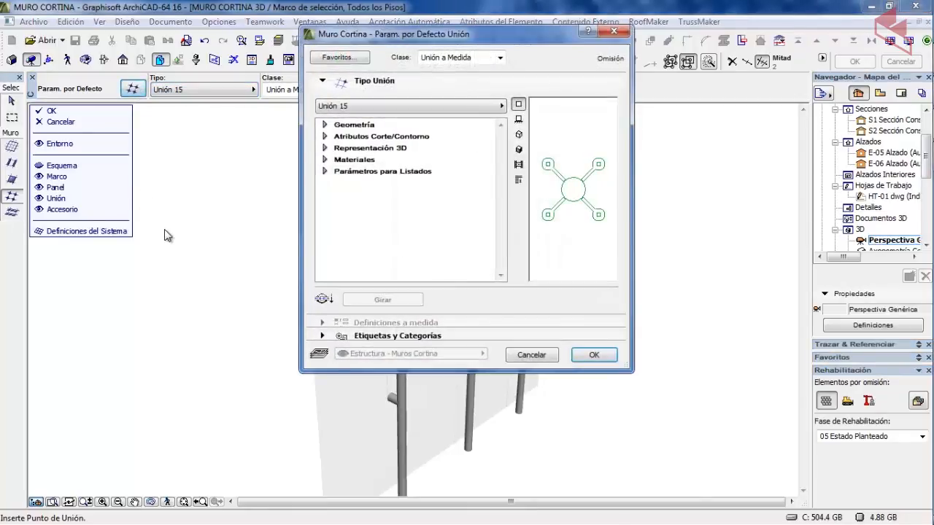
# Step: Examine the geometry, 3D representation and material parameters of Unión 15
pyautogui.click(326, 126)
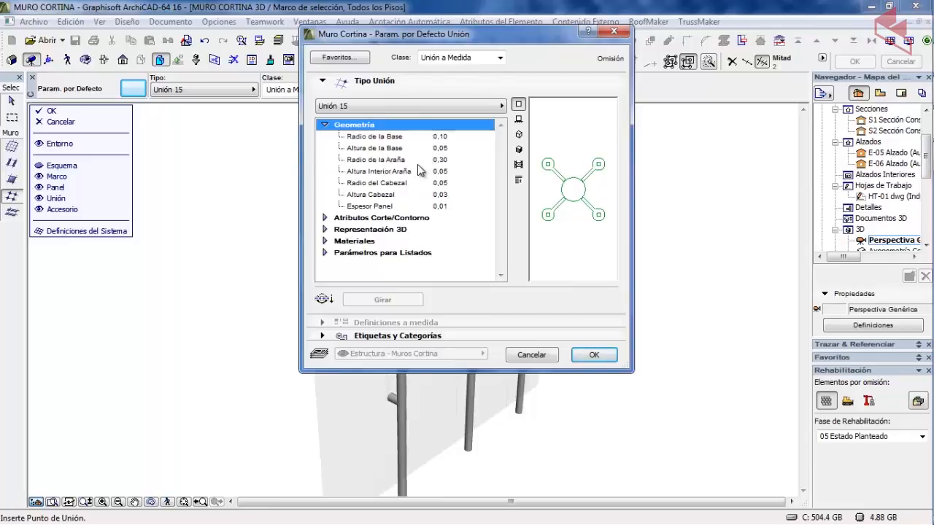
pyautogui.click(325, 218)
pyautogui.click(325, 218)
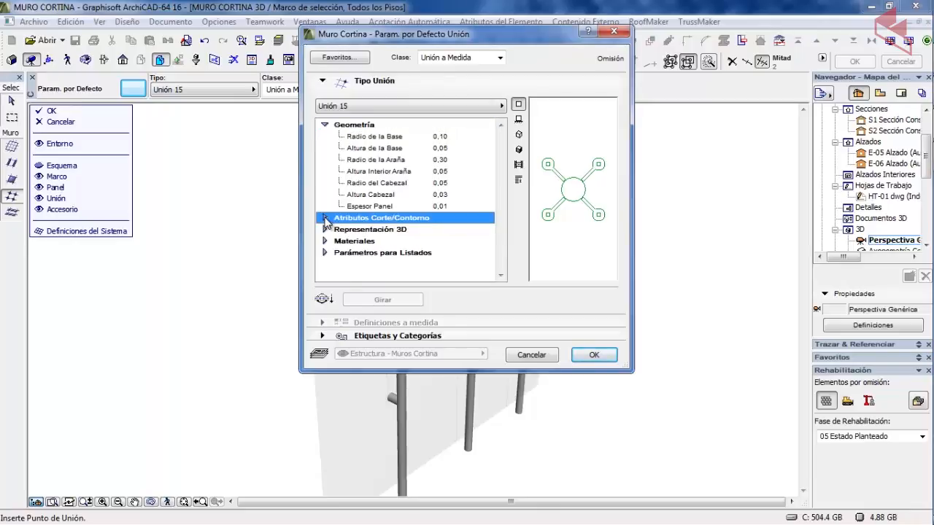
pyautogui.click(325, 230)
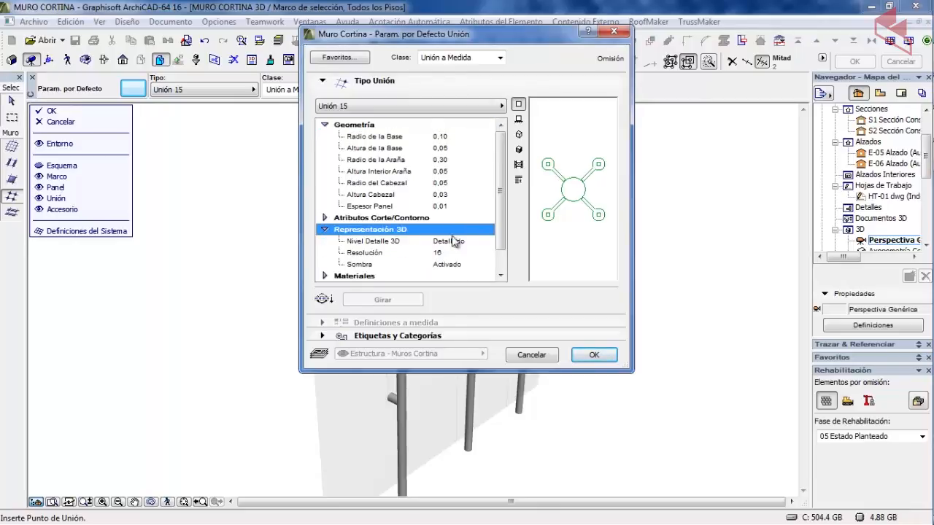
pyautogui.scroll(-1, 503, 193)
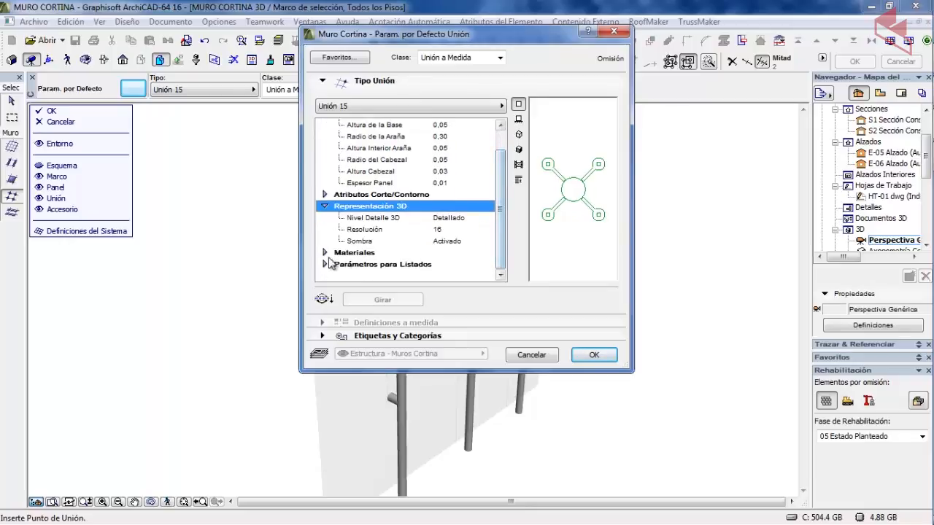
pyautogui.click(325, 267)
pyautogui.scroll(-1, 400, 248)
pyautogui.moveTo(504, 183); pyautogui.dragTo(503, 213)
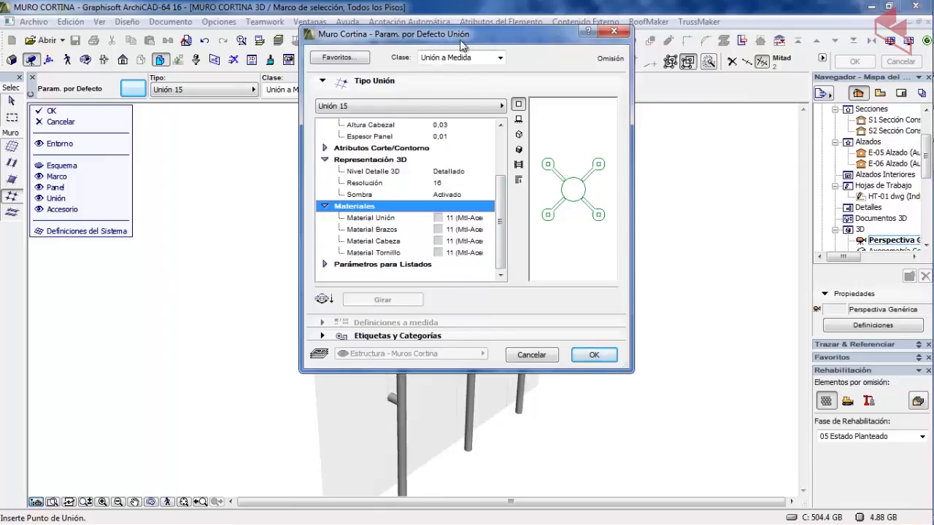
# Step: Check the available junction classes, keep Unión a Medida and accept the default junction settings
pyautogui.moveTo(476, 38); pyautogui.dragTo(448, 38)
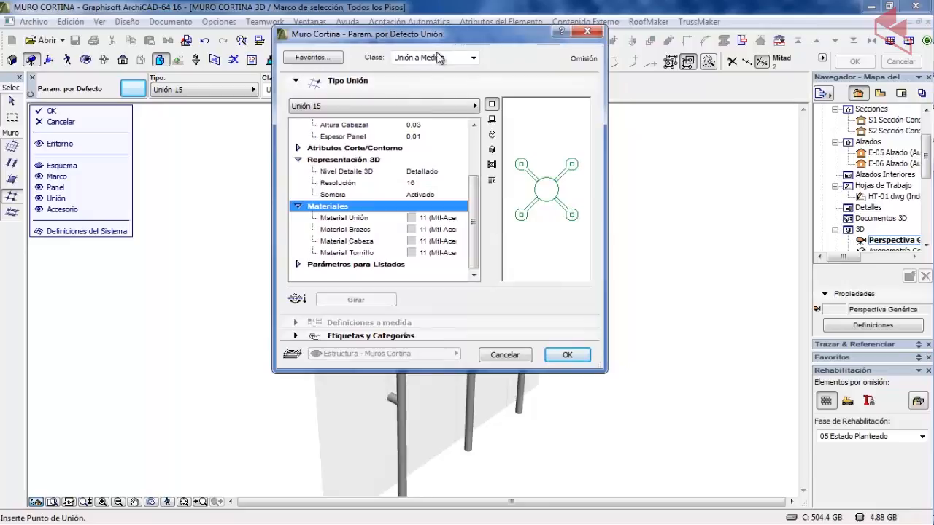
pyautogui.click(441, 58)
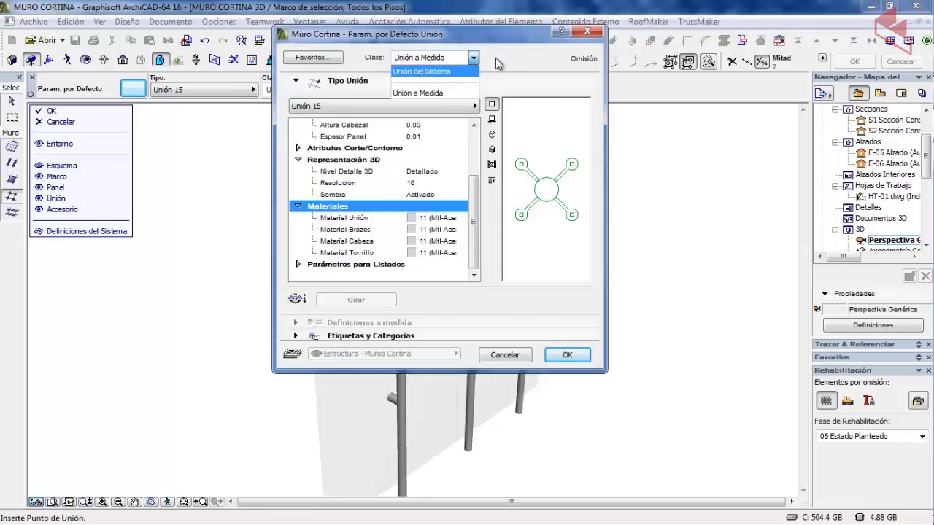
pyautogui.click(434, 62)
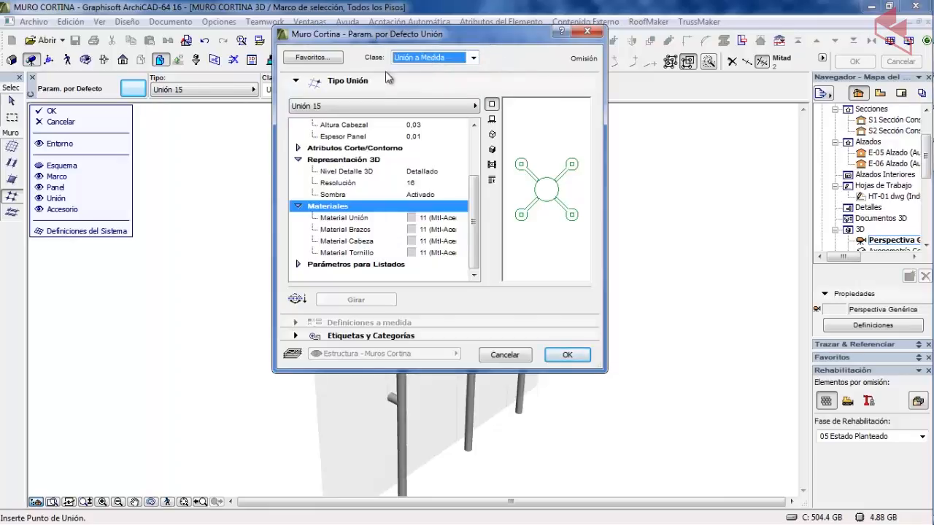
pyautogui.click(565, 354)
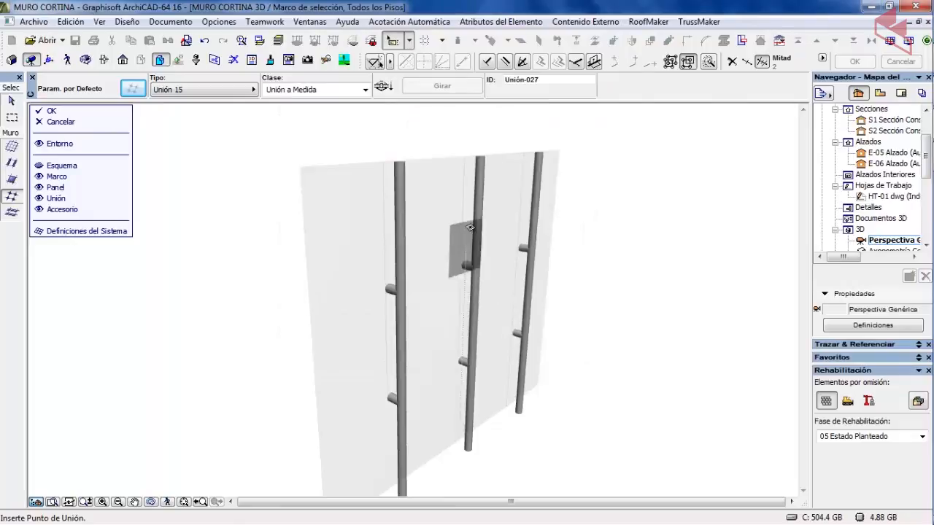
# Step: Place a Unión 15 junction on the upper arm of each of the three supports, setting each one's direction
pyautogui.click(464, 263)
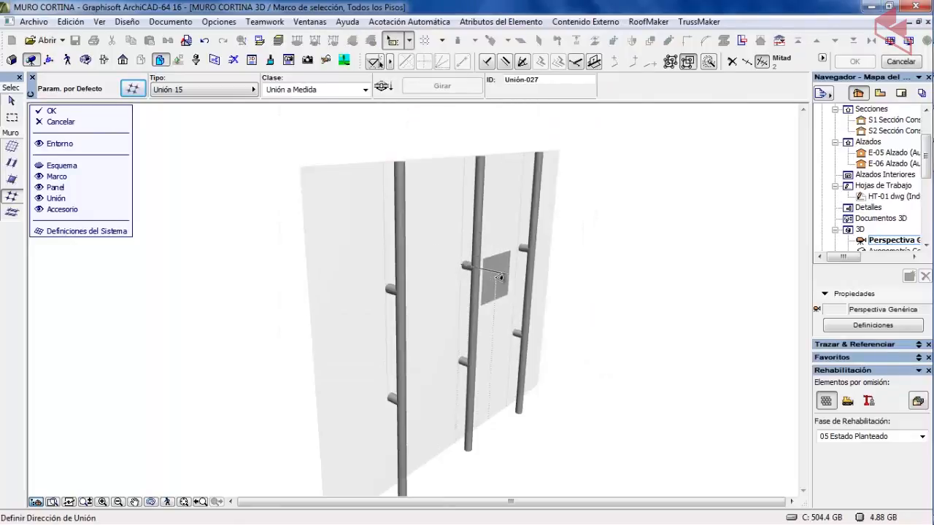
pyautogui.click(502, 276)
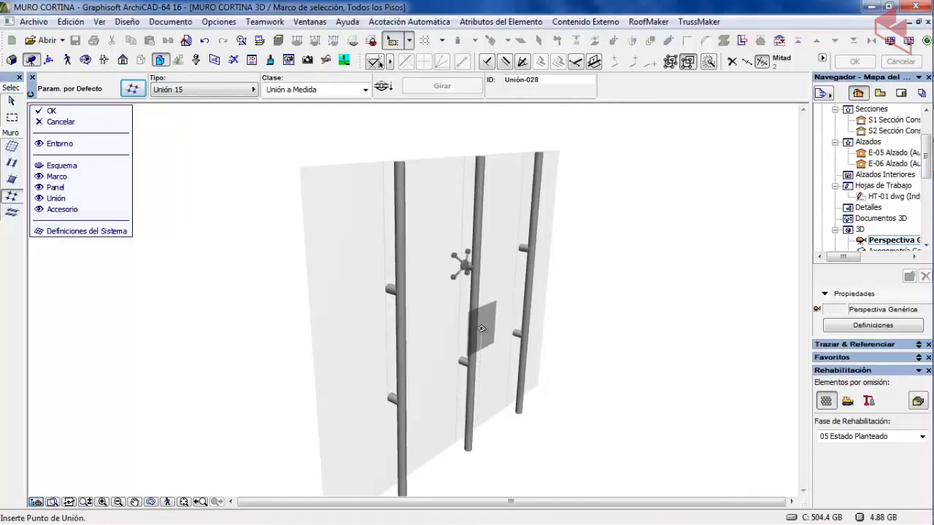
pyautogui.click(392, 289)
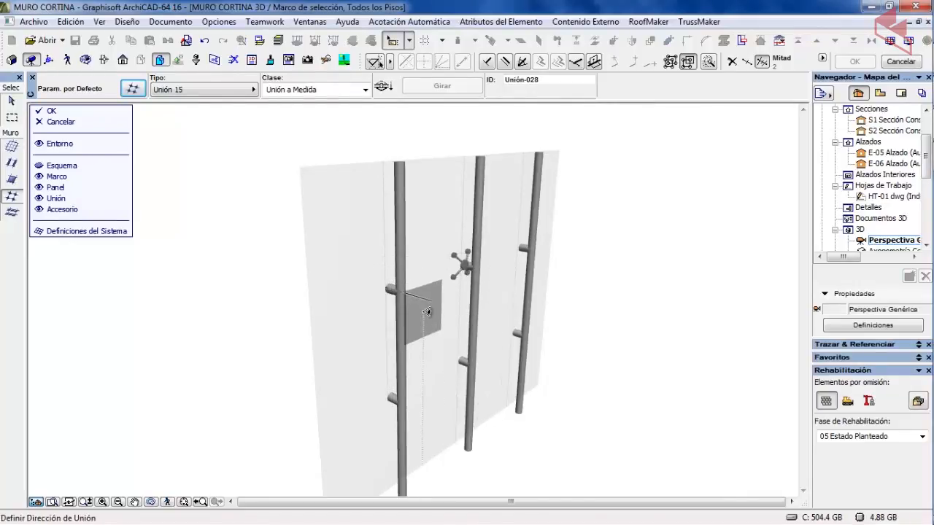
pyautogui.click(424, 312)
pyautogui.click(530, 253)
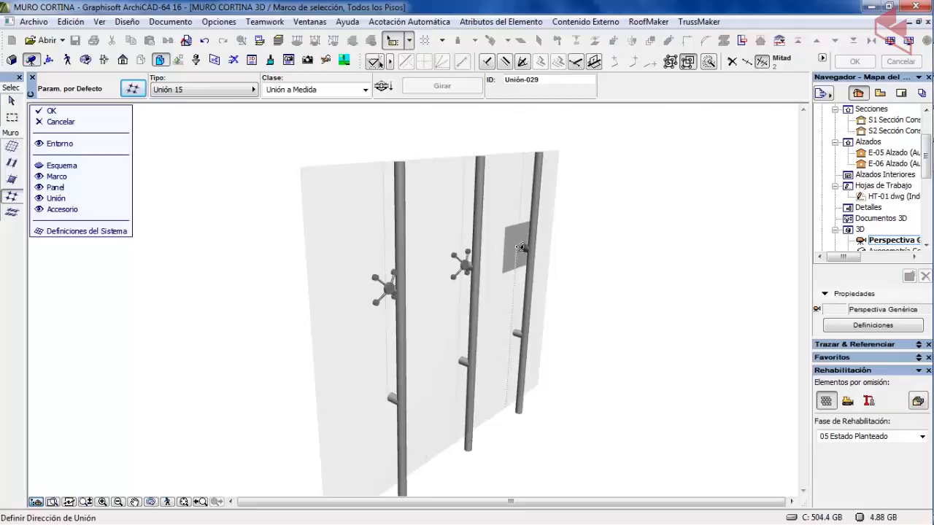
pyautogui.click(535, 257)
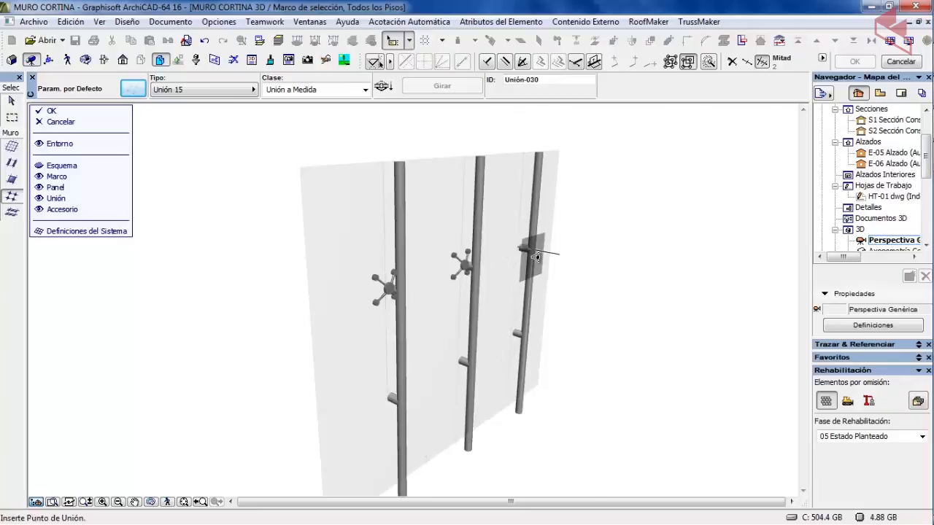
# Step: Place a Unión 15 junction on the lower arm of each of the three supports, setting each one's direction
pyautogui.click(393, 396)
pyautogui.click(402, 430)
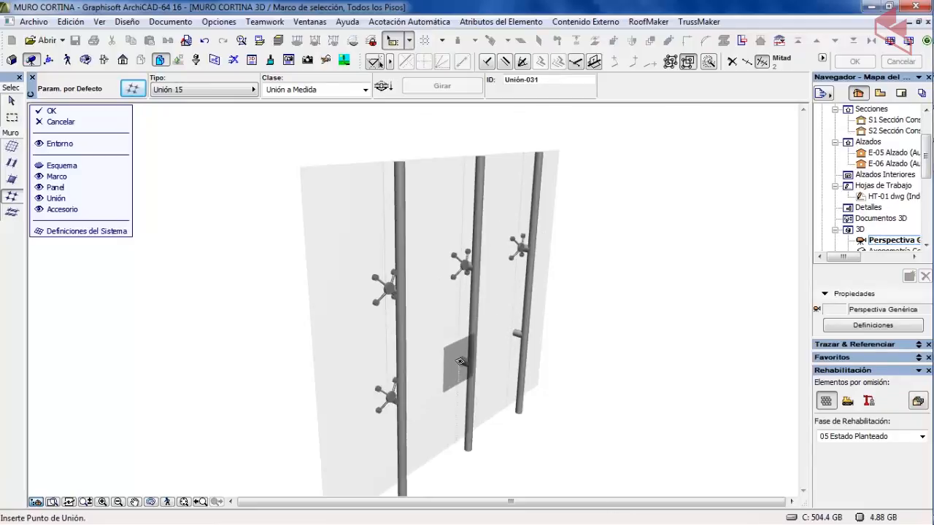
pyautogui.click(462, 361)
pyautogui.click(466, 362)
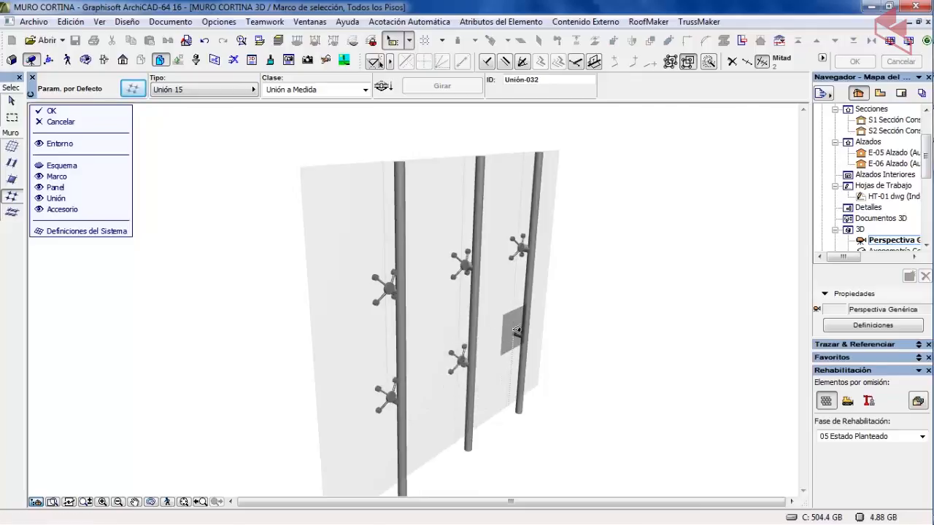
pyautogui.click(520, 335)
pyautogui.click(522, 336)
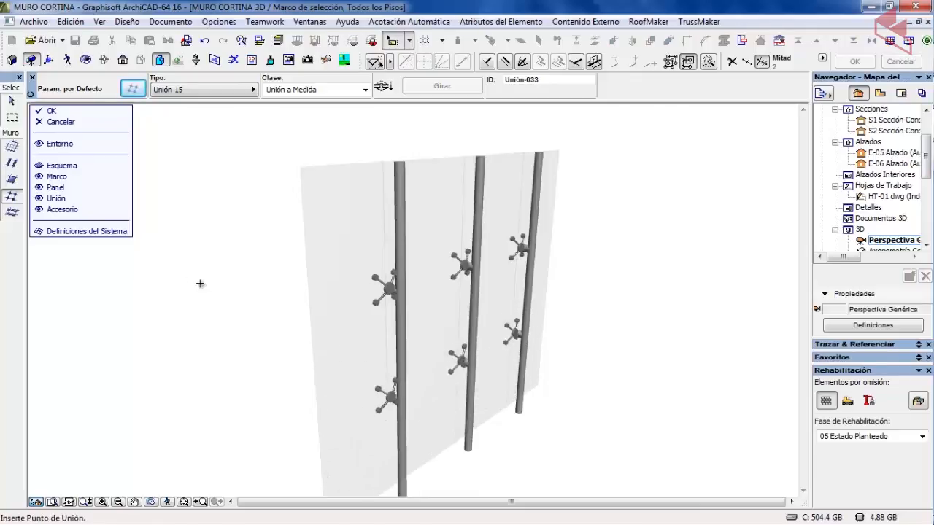
# Step: Accept the curtain wall edits and leave the curtain wall's edit mode
pyautogui.click(11, 100)
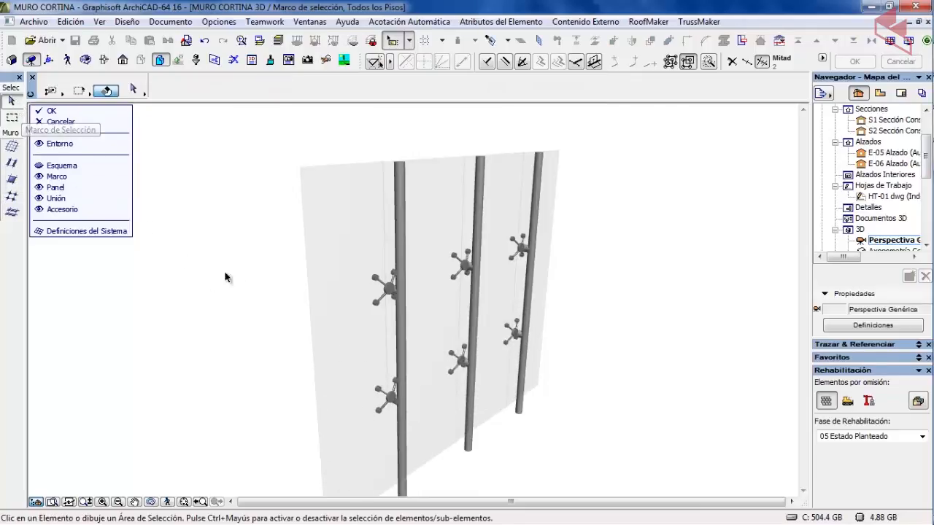
pyautogui.click(80, 110)
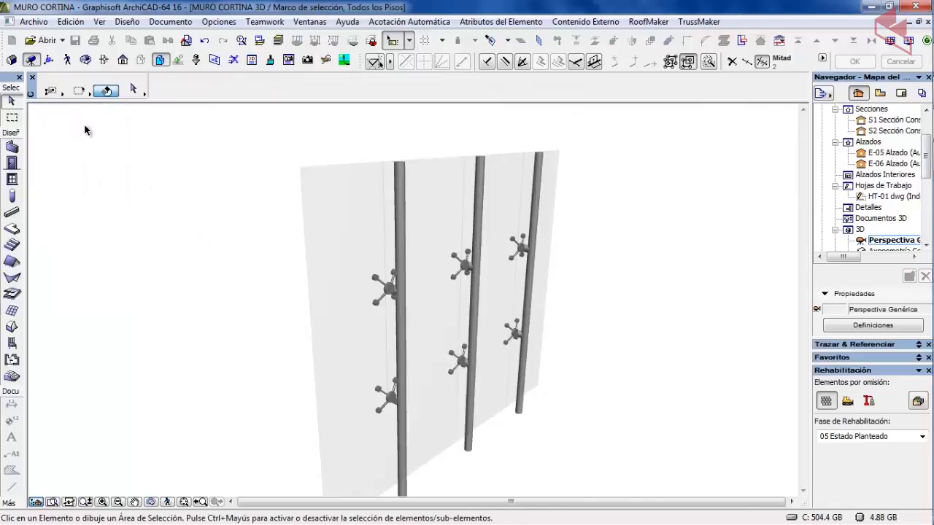
pyautogui.click(197, 270)
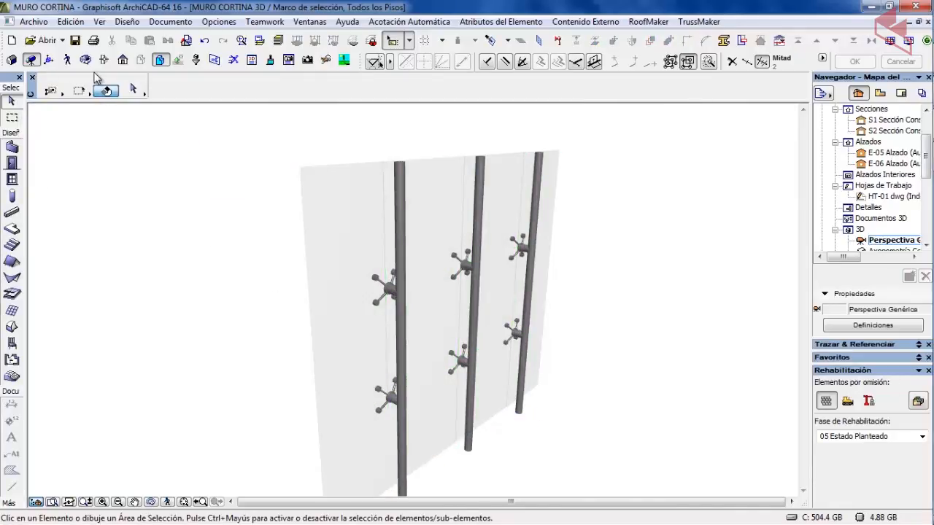
# Step: Examine the finished point-fixed curtain wall from several angles, including a close look at how the spider junctions meet the supports and glass
pyautogui.click(86, 59)
pyautogui.moveTo(258, 350); pyautogui.dragTo(527, 331)
pyautogui.scroll(3, 373, 326)
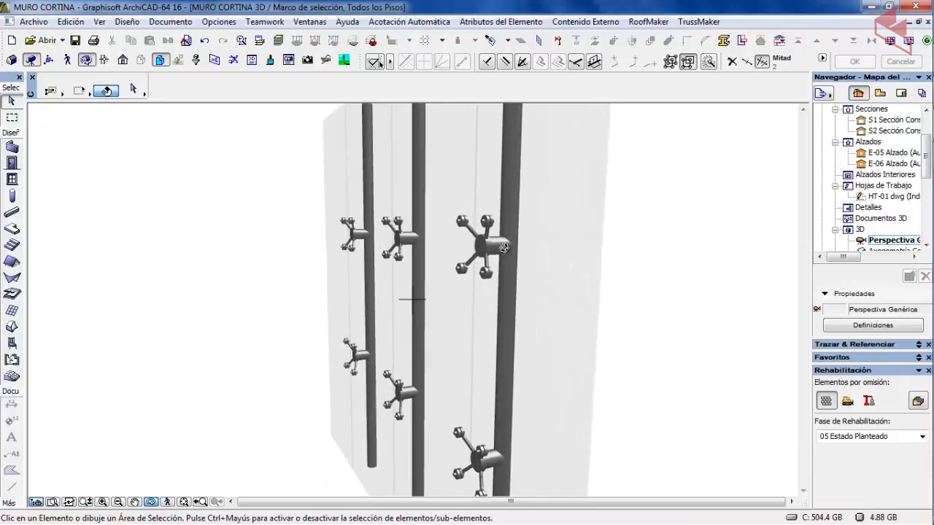
pyautogui.moveTo(503, 248); pyautogui.dragTo(452, 298)
pyautogui.scroll(3, 452, 298)
pyautogui.moveTo(356, 271); pyautogui.dragTo(465, 313)
pyautogui.scroll(5, 428, 287)
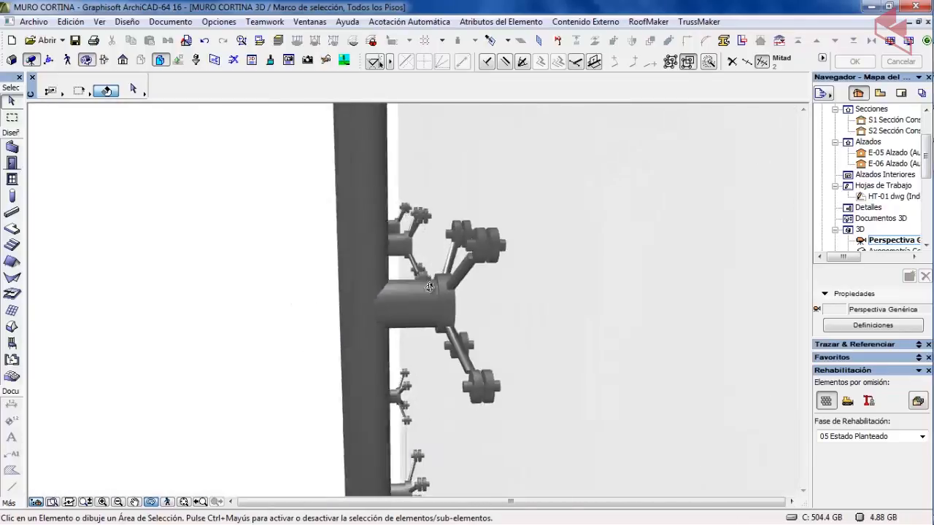
pyautogui.moveTo(429, 286); pyautogui.dragTo(223, 258)
pyautogui.scroll(-8, 475, 300)
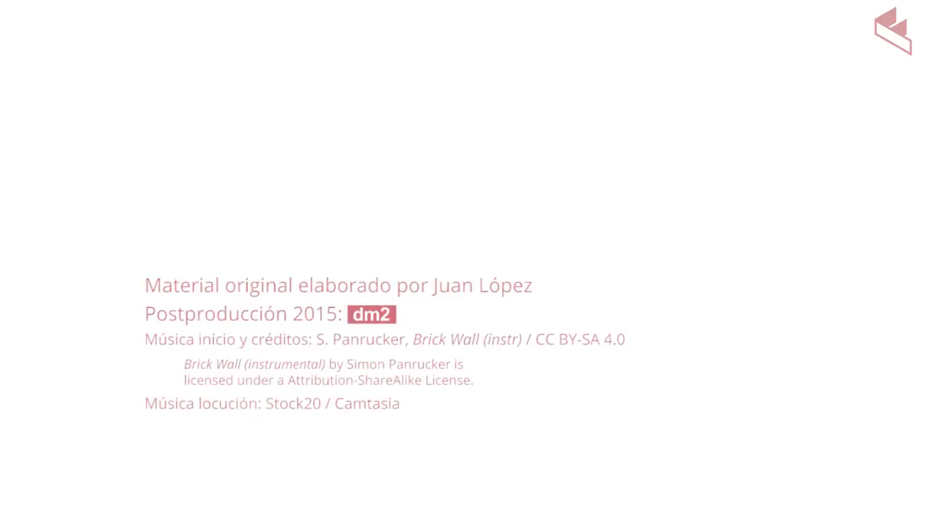